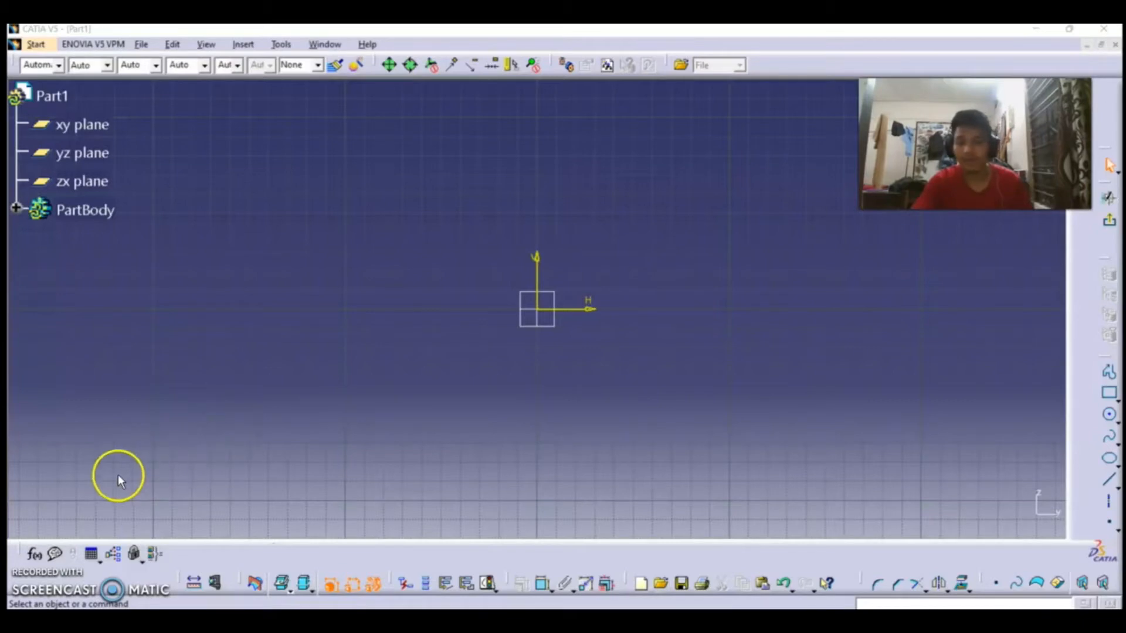
Review the part's user-defined parameters and their formulas, from N and m through rp, rb, ra and rd.
left_click(39, 554)
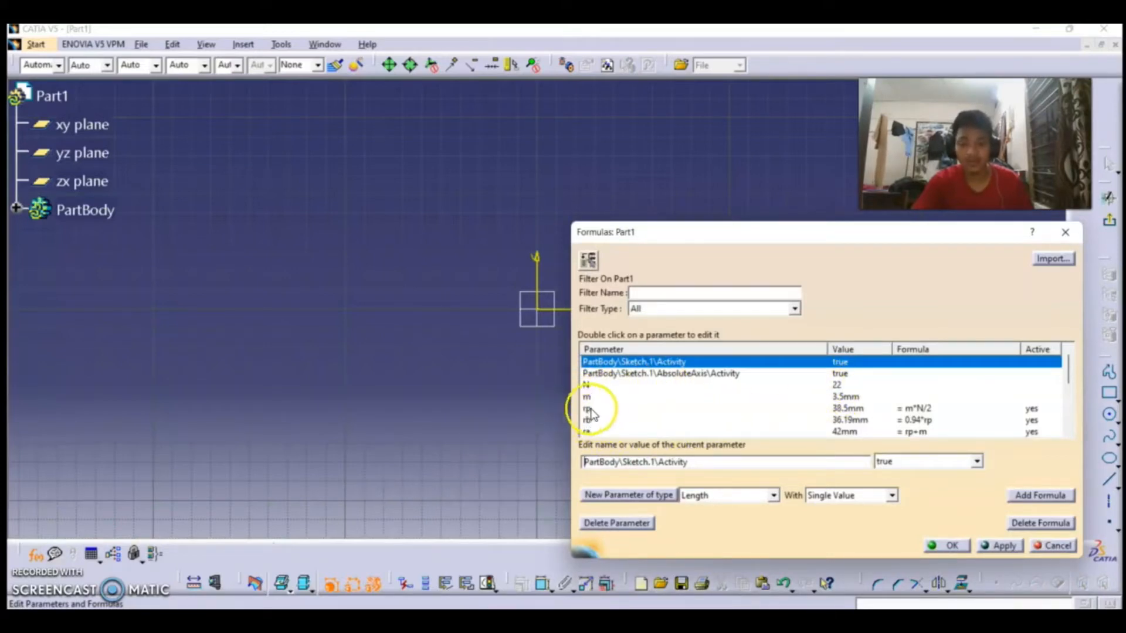
scroll(621, 427, "down", 1)
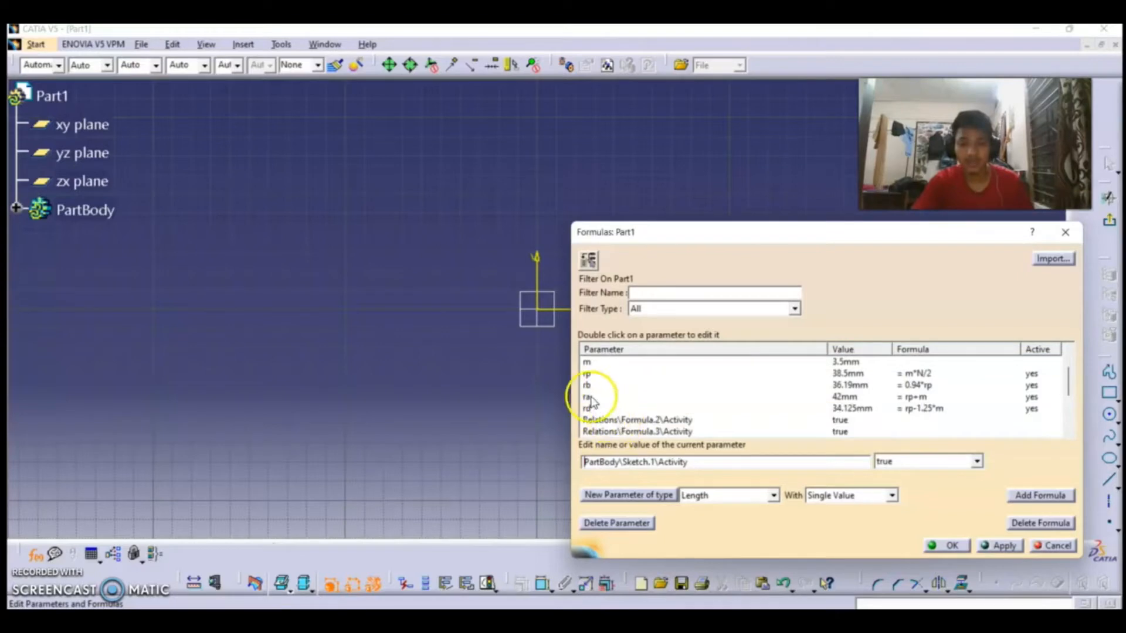
left_click(1067, 235)
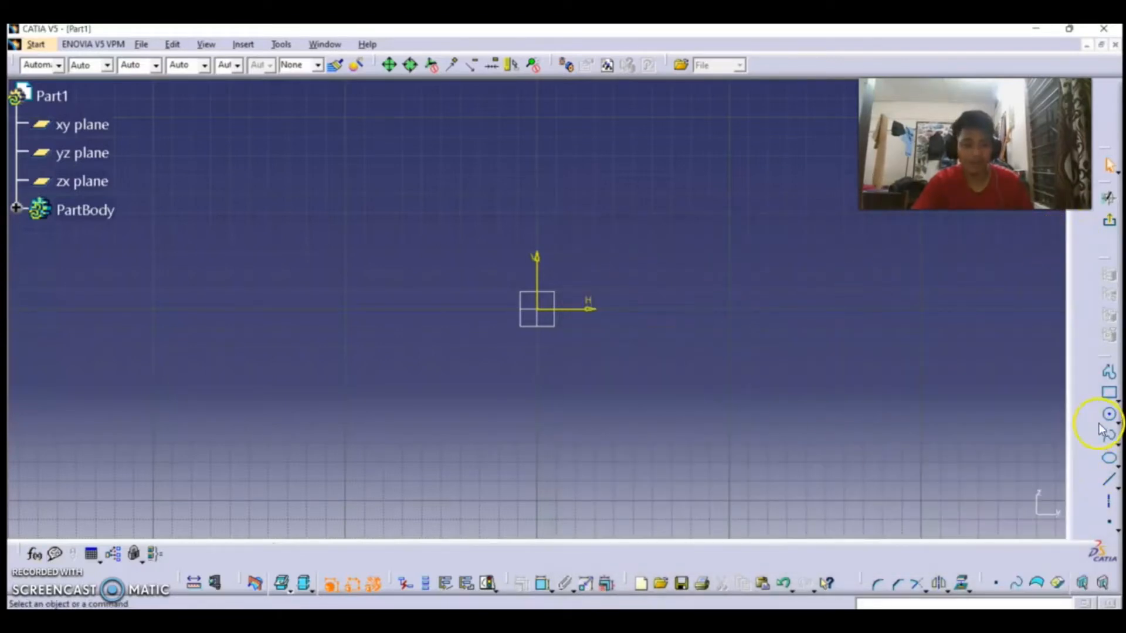
Sketch two concentric circles centred on the sketch origin, about 140 mm and about 82 mm in diameter.
left_click(1108, 414)
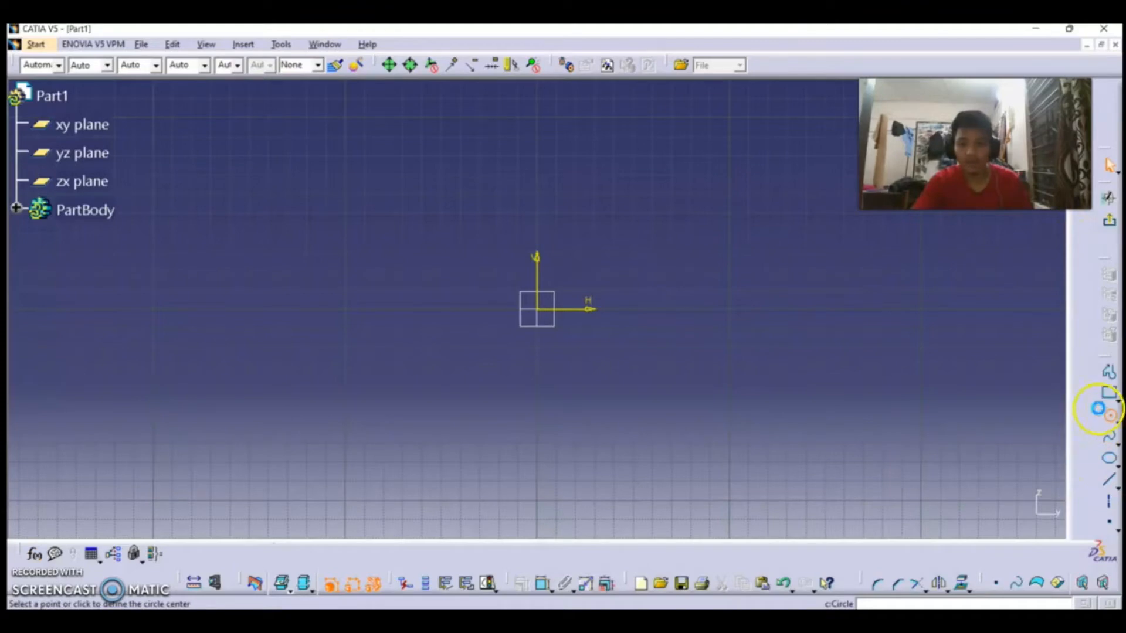
left_click(538, 310)
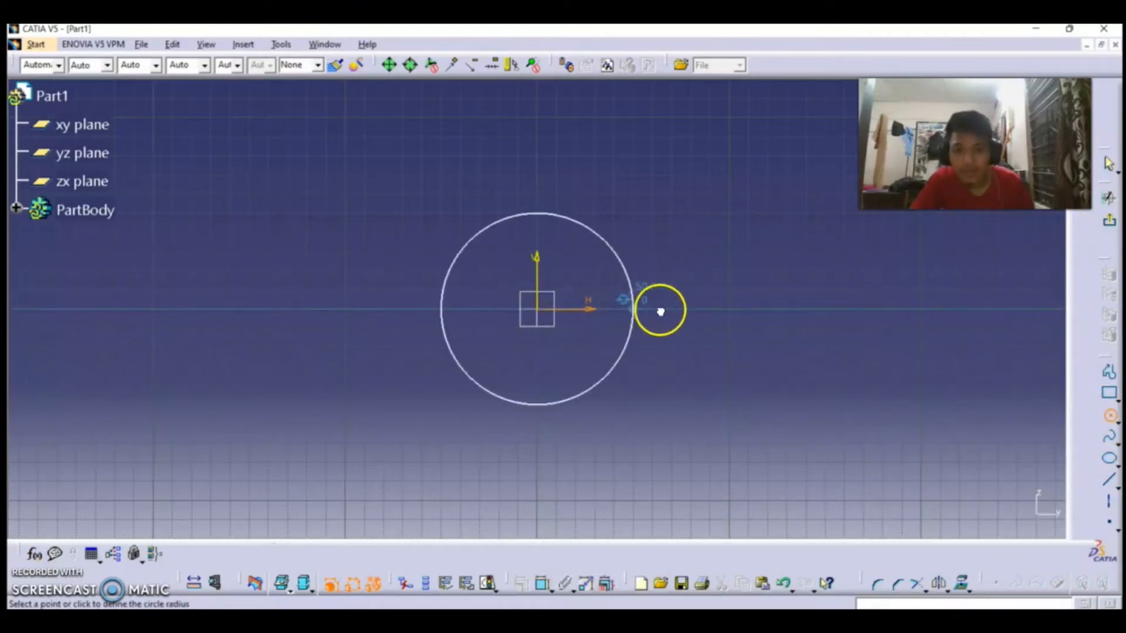
left_click(667, 309)
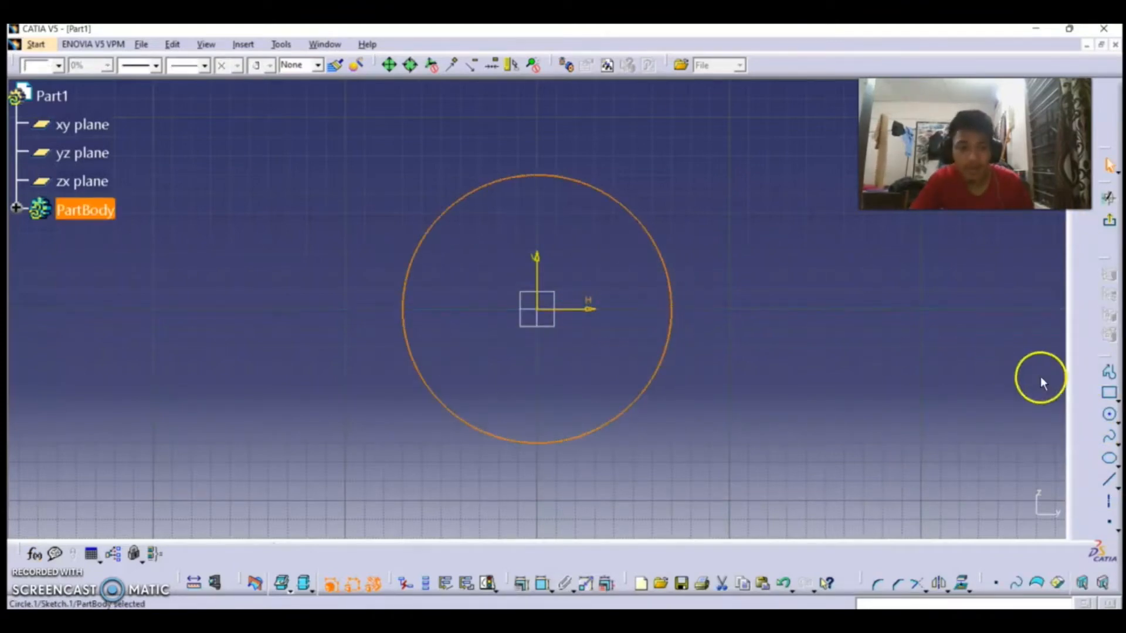
left_click(1108, 414)
left_click(543, 310)
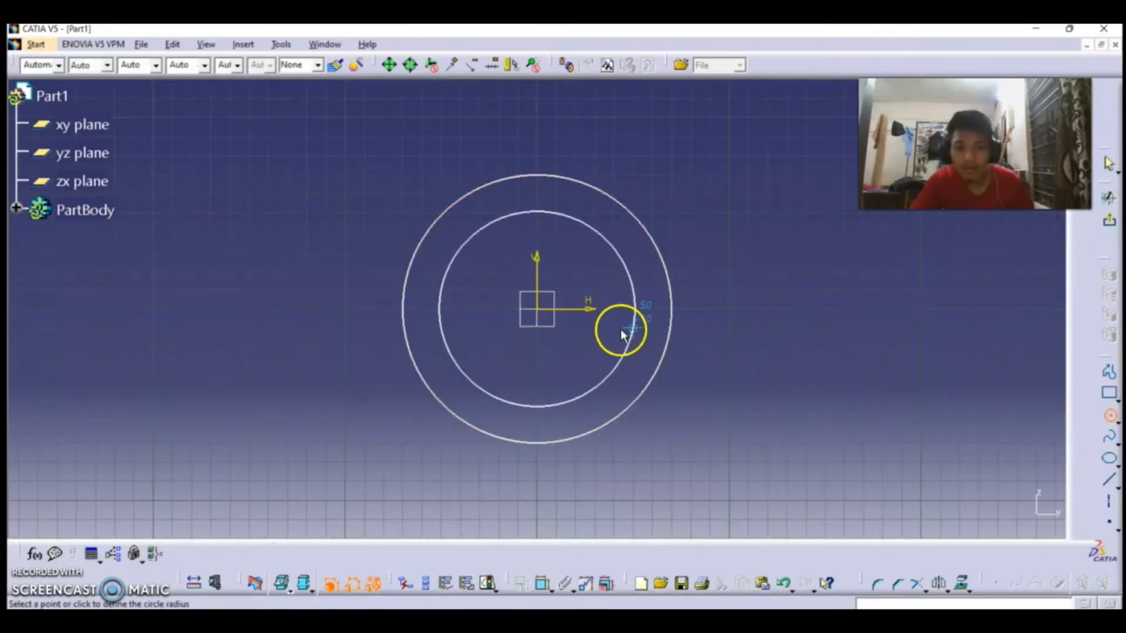
left_click(614, 327)
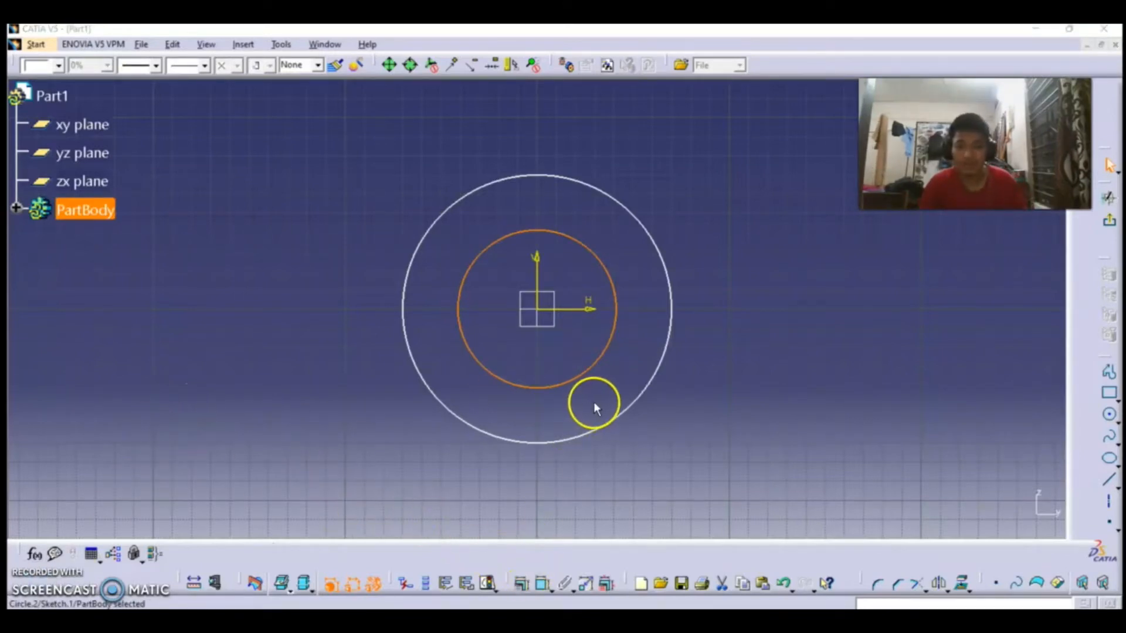
Add a diameter constraint to the inner circle and another to the outer circle.
left_click(541, 589)
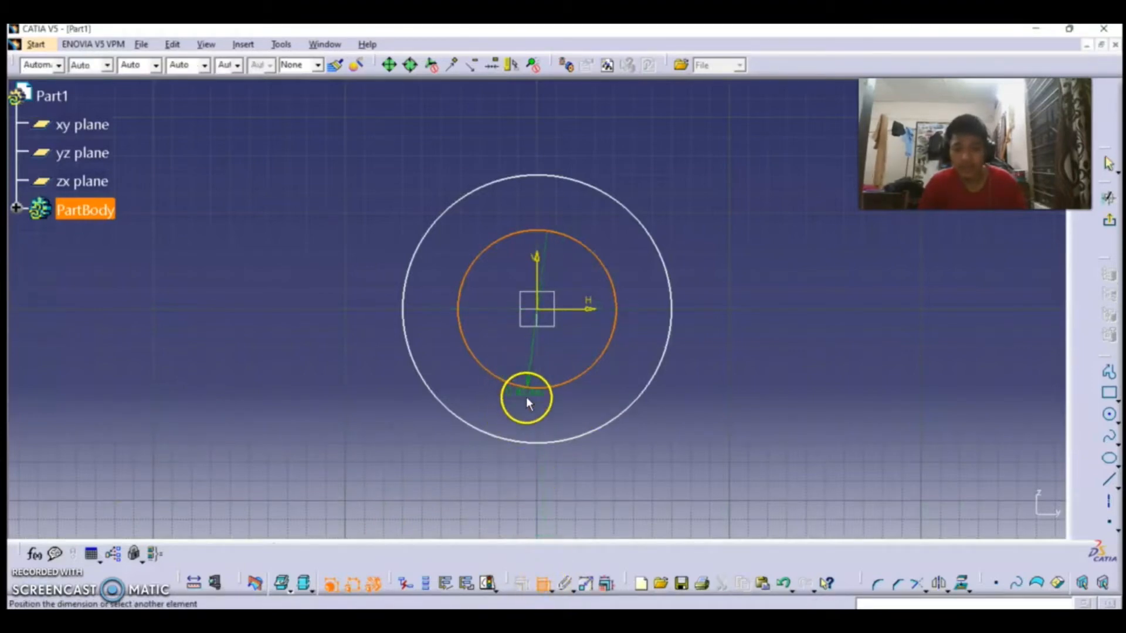
left_click(523, 399)
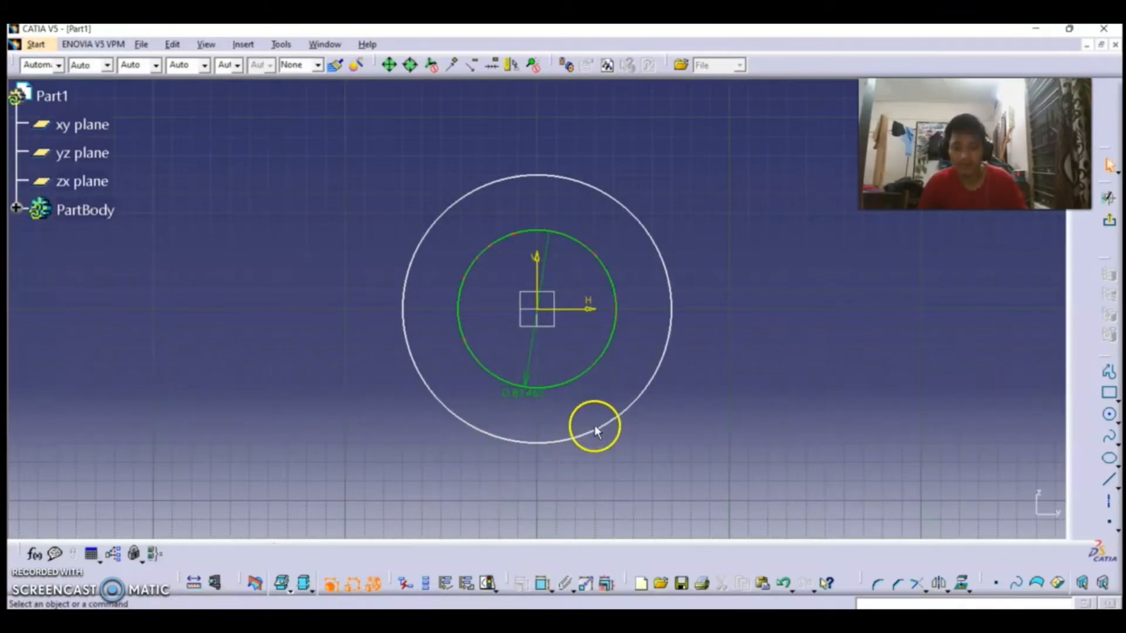
left_click(563, 443)
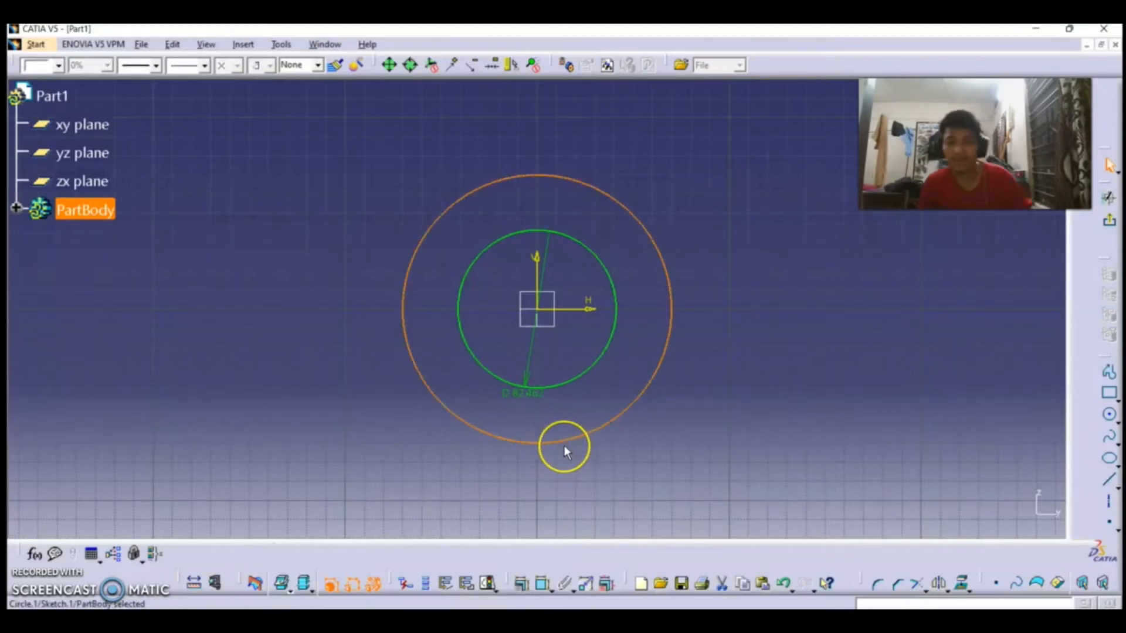
left_click(539, 426)
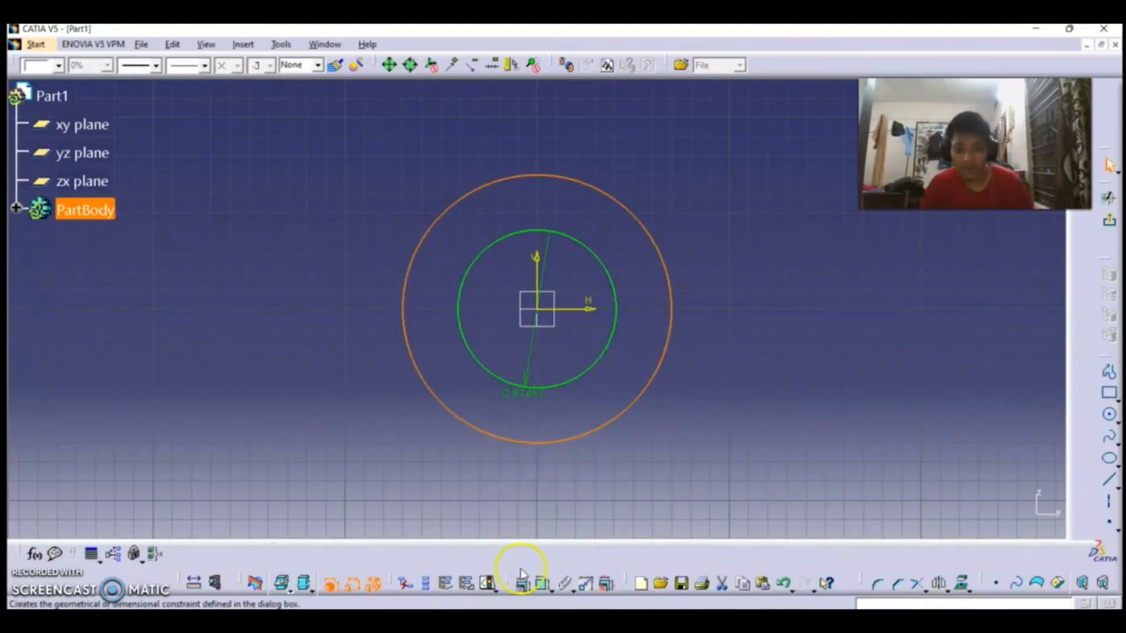
left_click(544, 585)
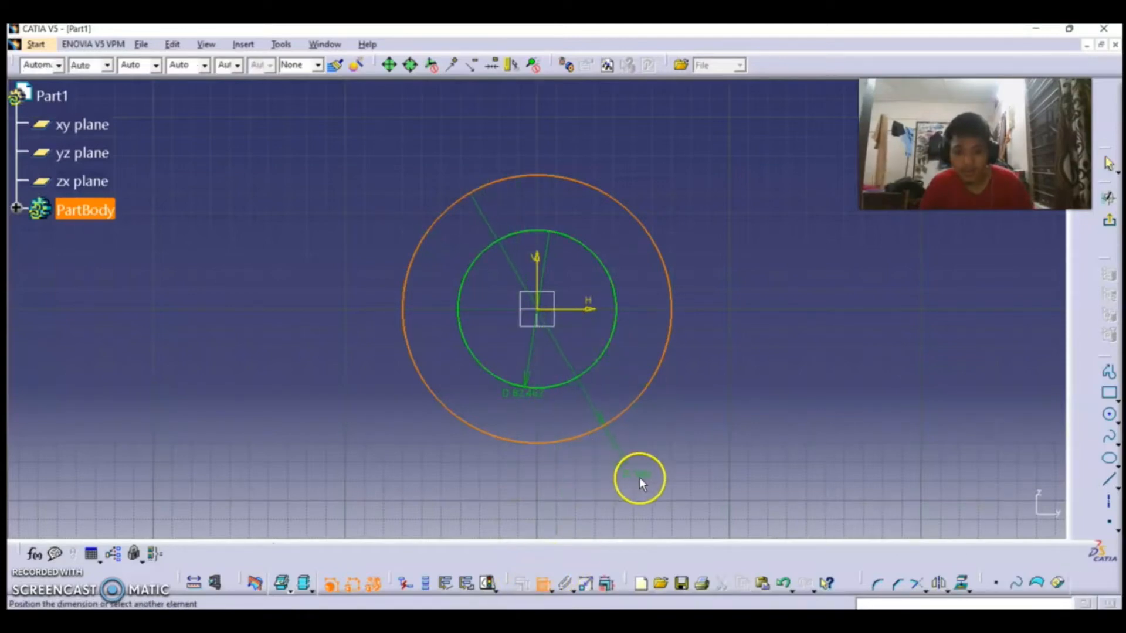
left_click(642, 479)
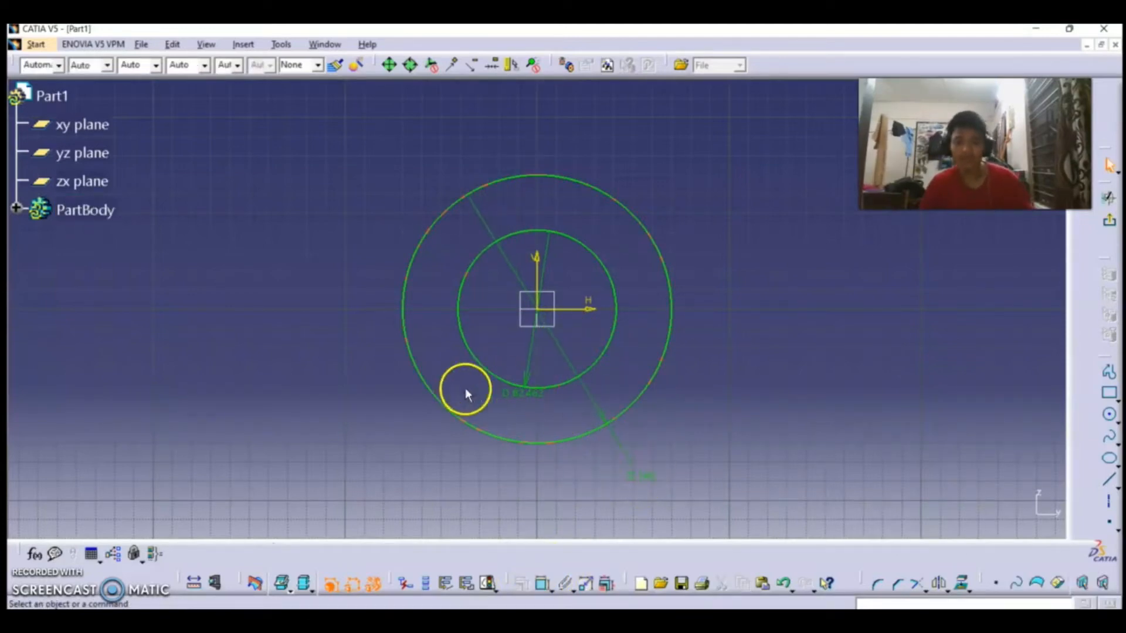
Switch the inner circle's constraint from diameter to radius and try to drive it with the parameter rb.
double_click(520, 397)
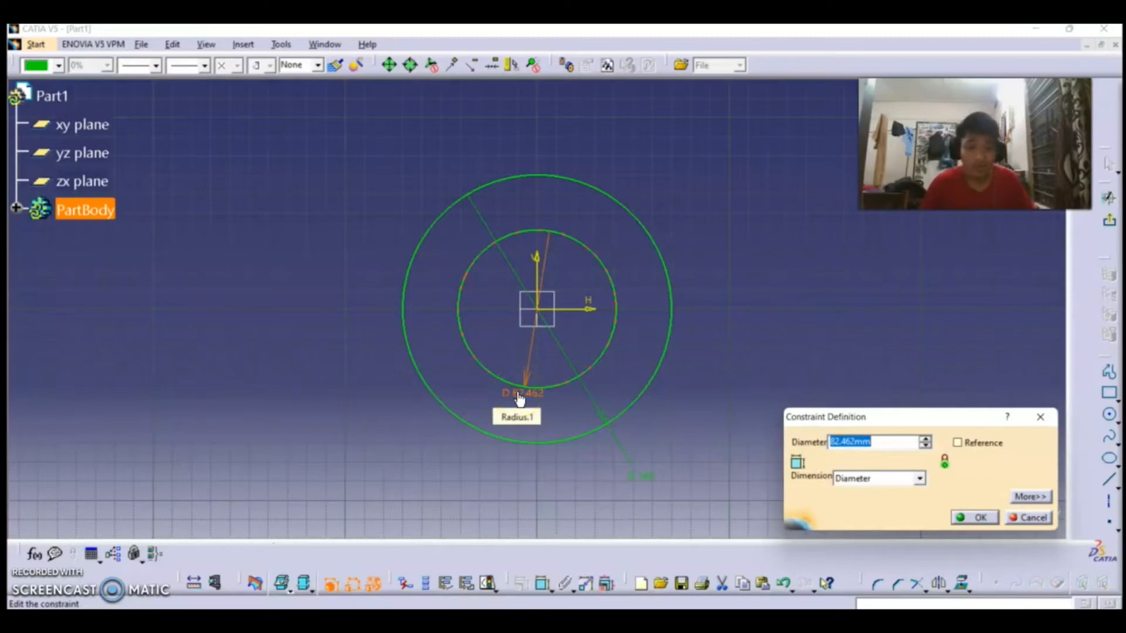
left_click(920, 480)
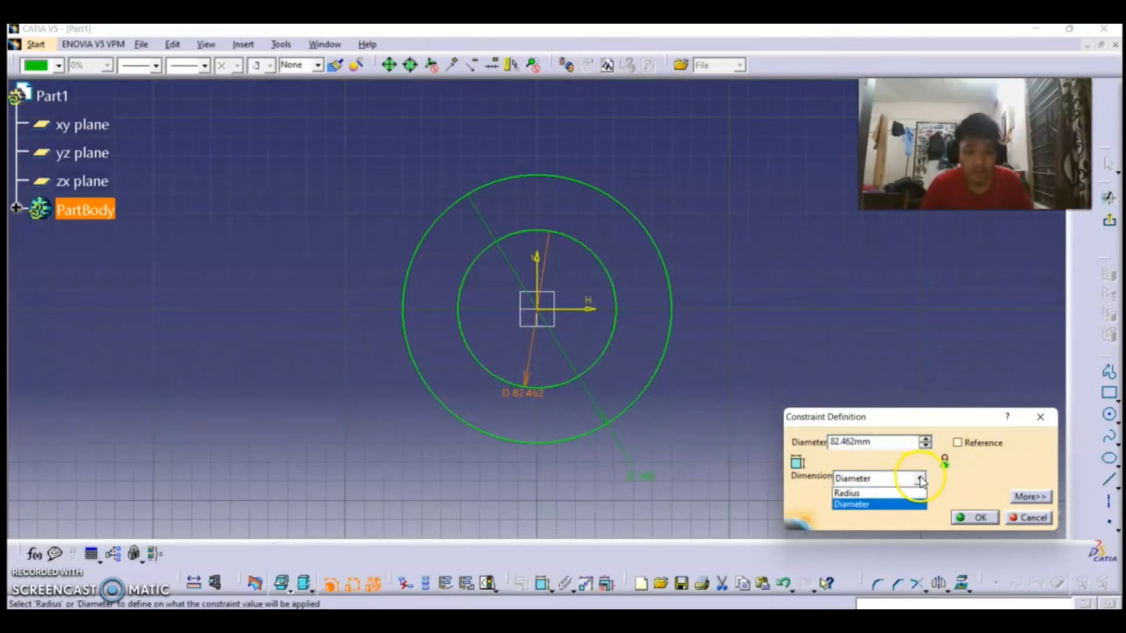
left_click(851, 493)
right_click(884, 443)
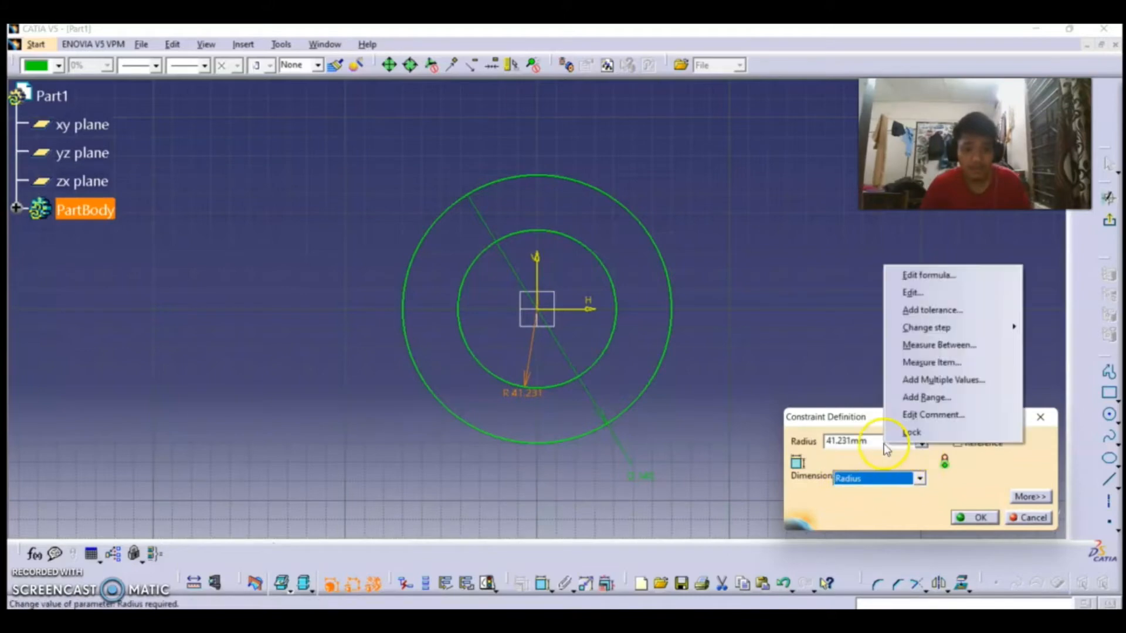
left_click(927, 276)
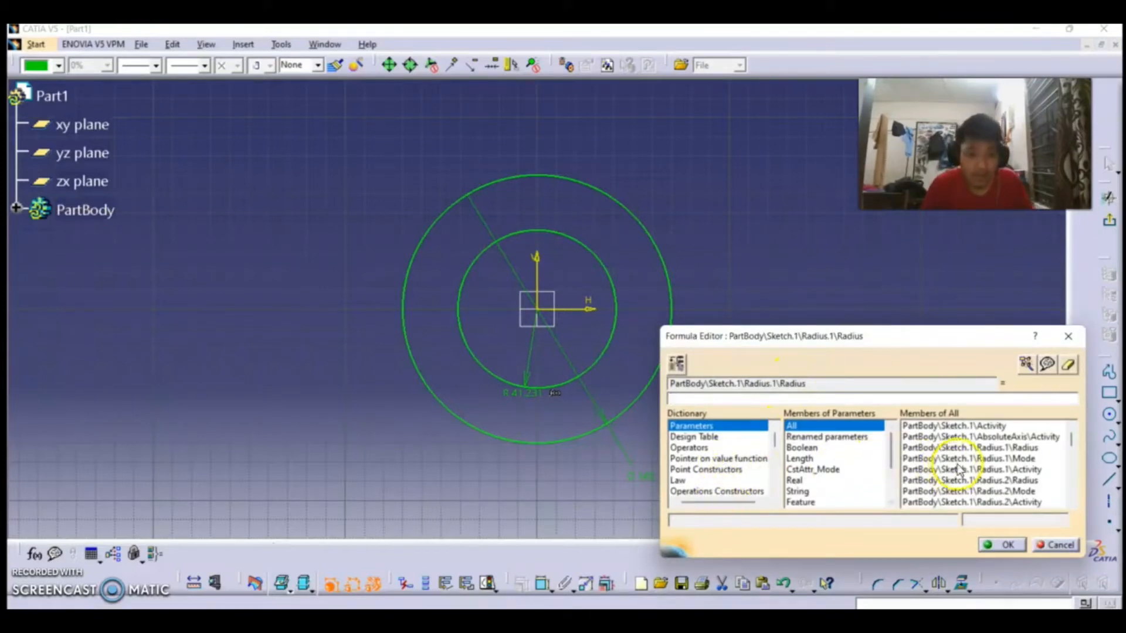
scroll(956, 466, "down", 10)
scroll(959, 467, "up", 5)
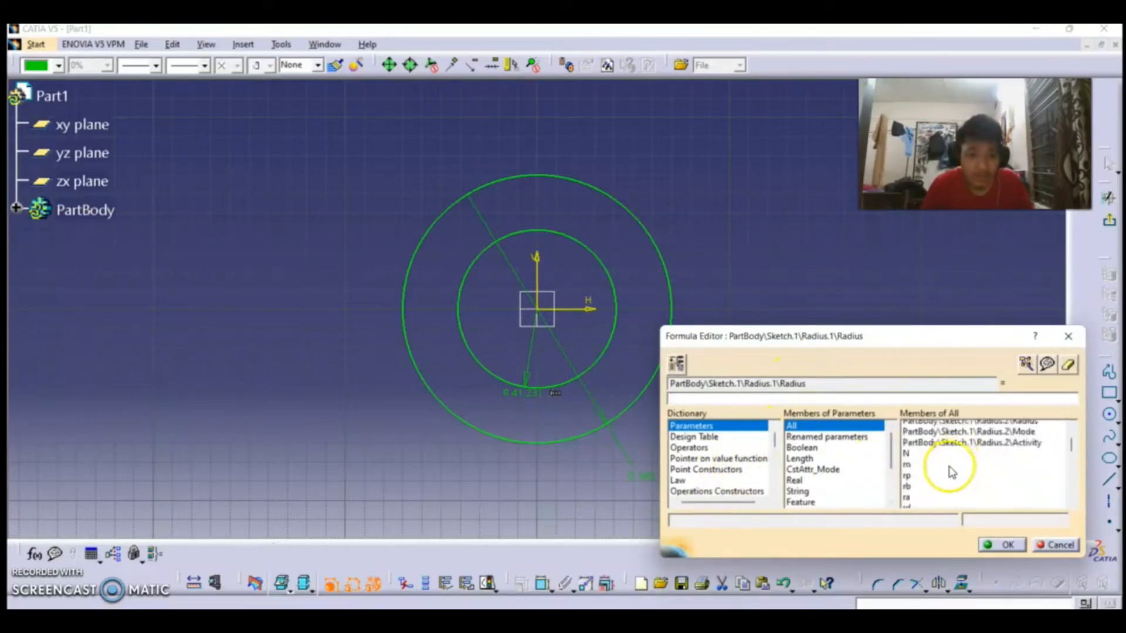
left_click(939, 480)
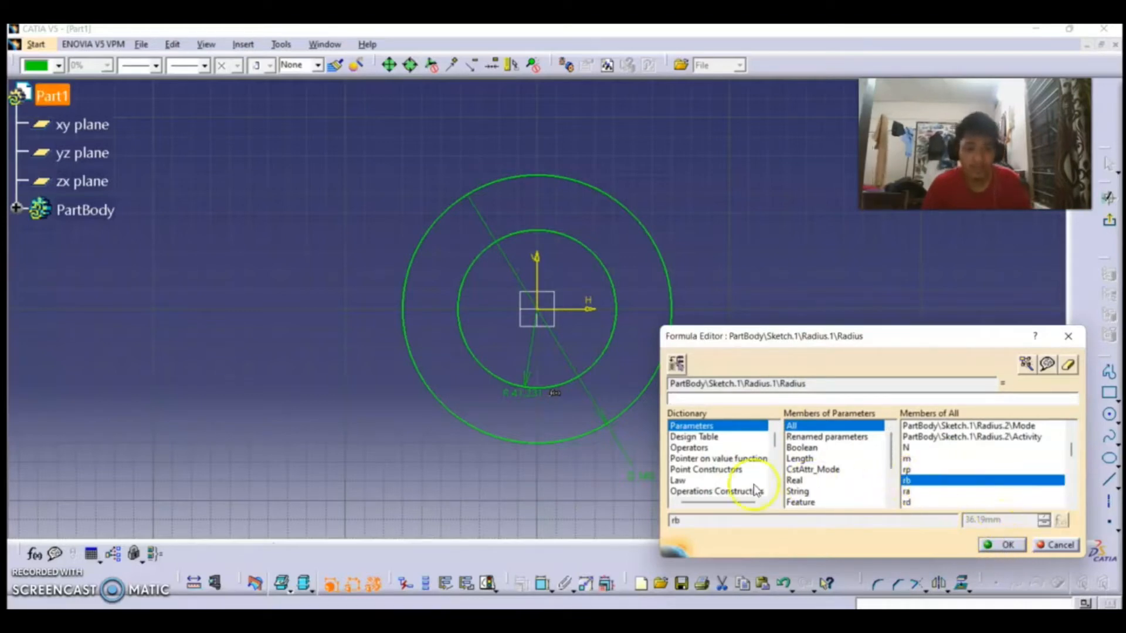
left_click(1005, 546)
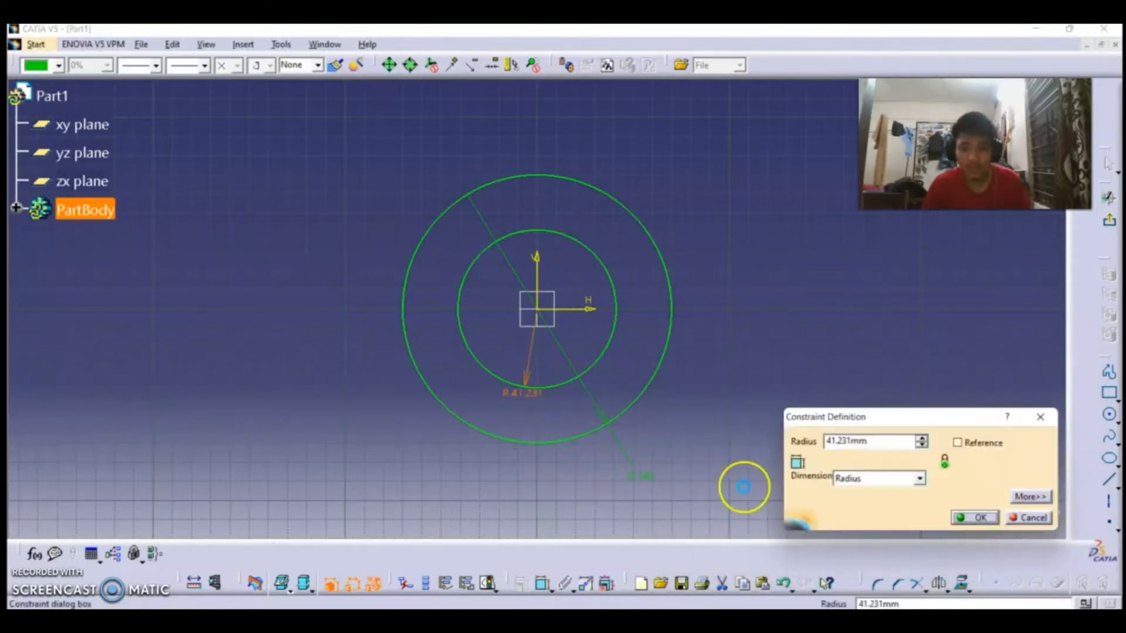
left_click(981, 519)
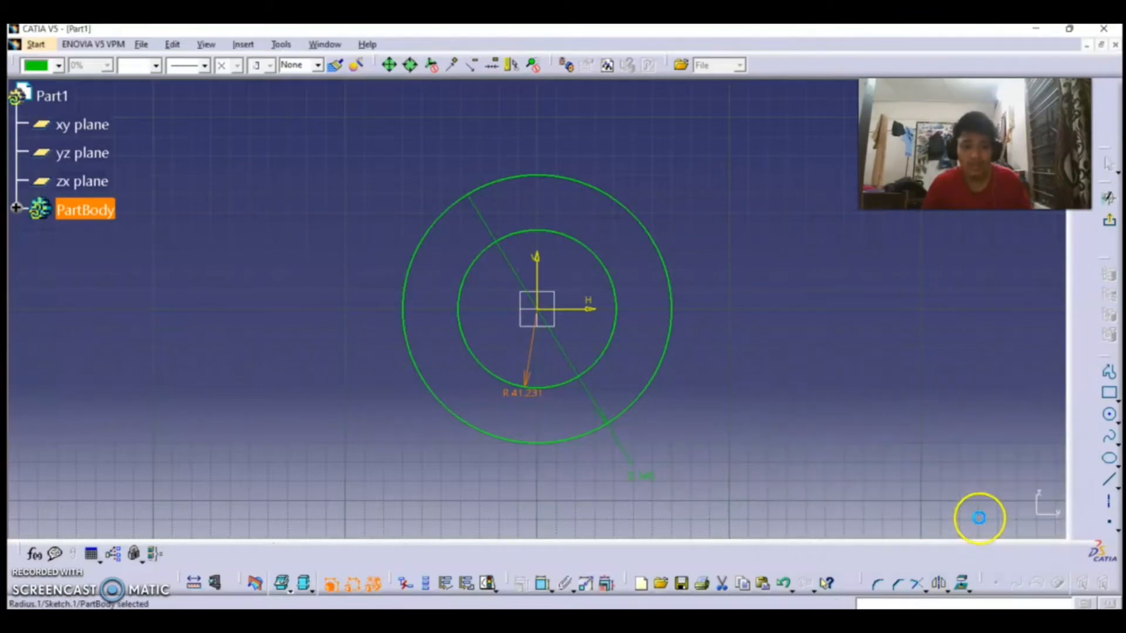
Switch the outer circle's constraint to radius and link it by formula to the parameter rp.
left_click(642, 474)
double_click(632, 481)
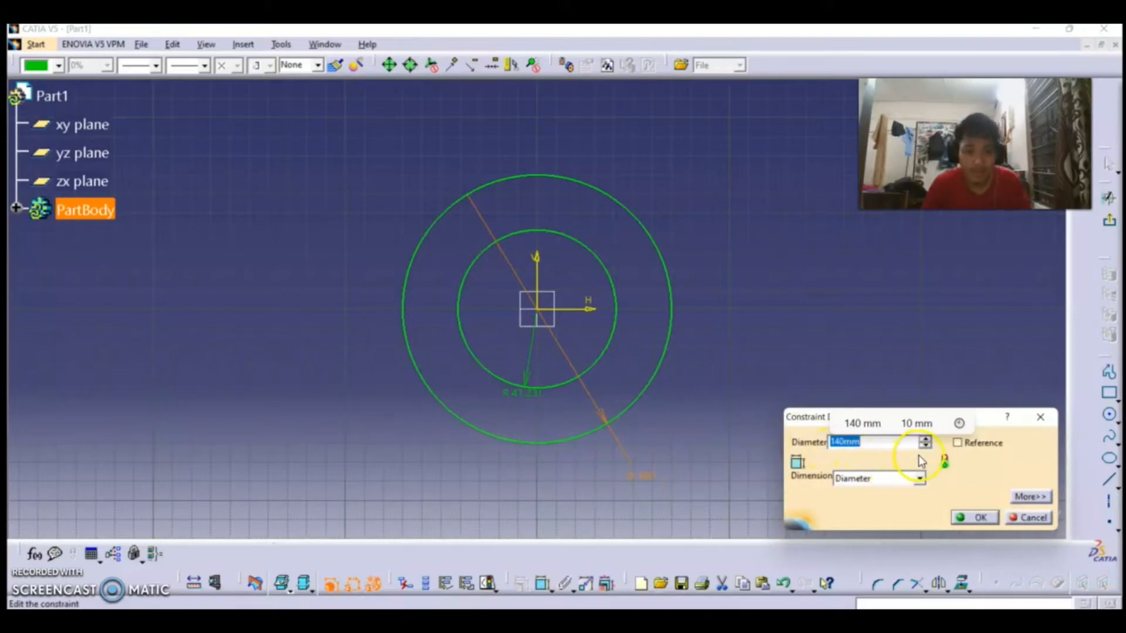
left_click(921, 479)
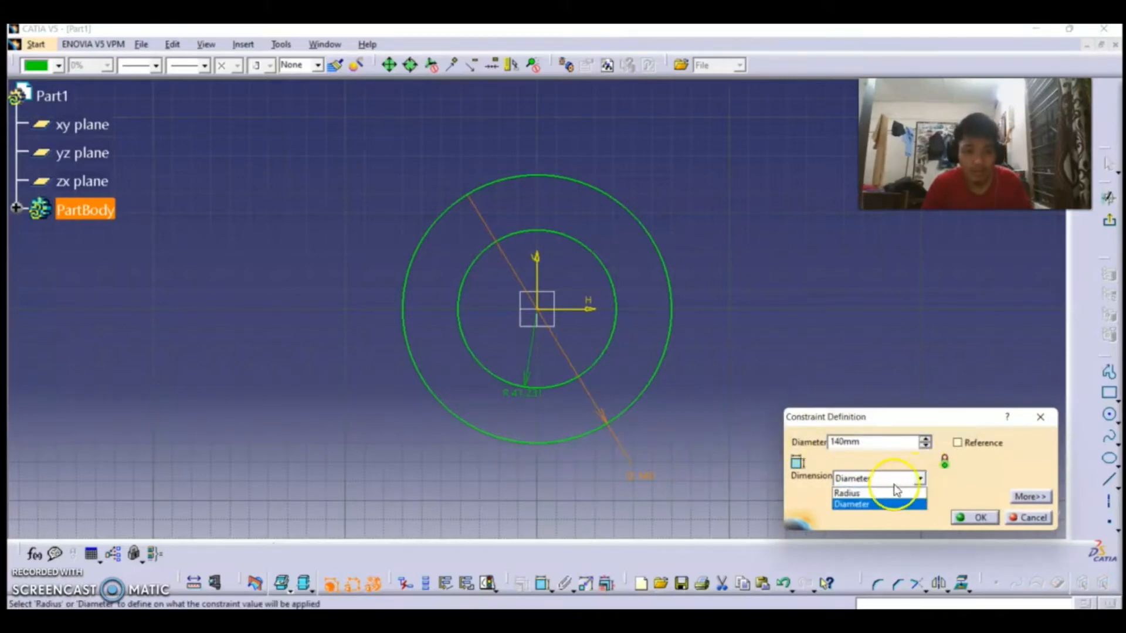
left_click(847, 493)
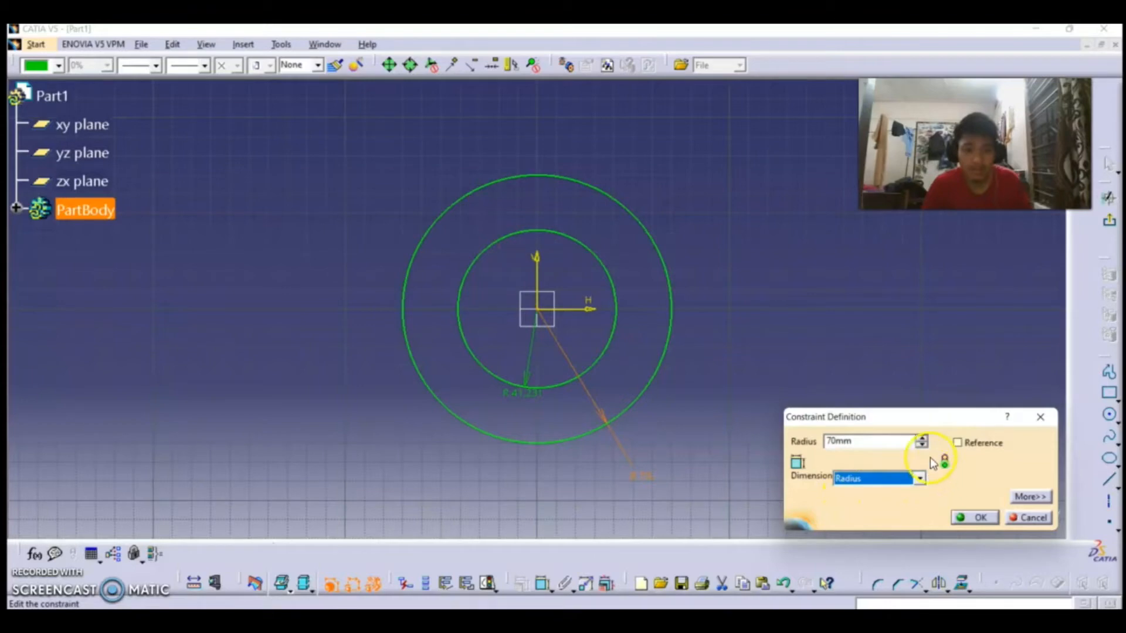
right_click(893, 443)
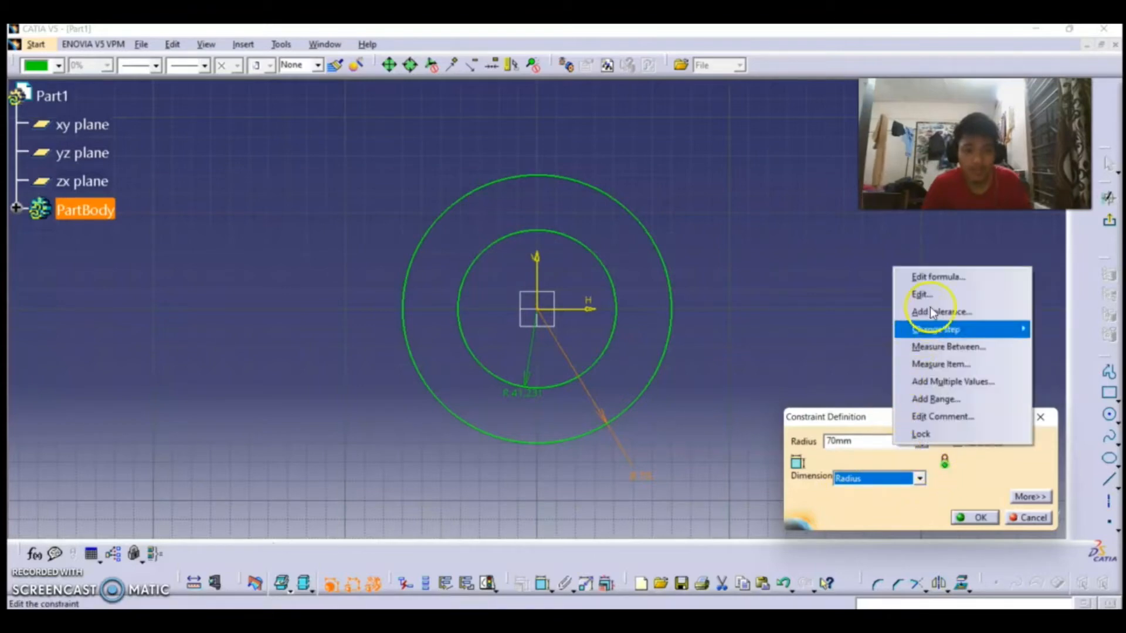
left_click(932, 278)
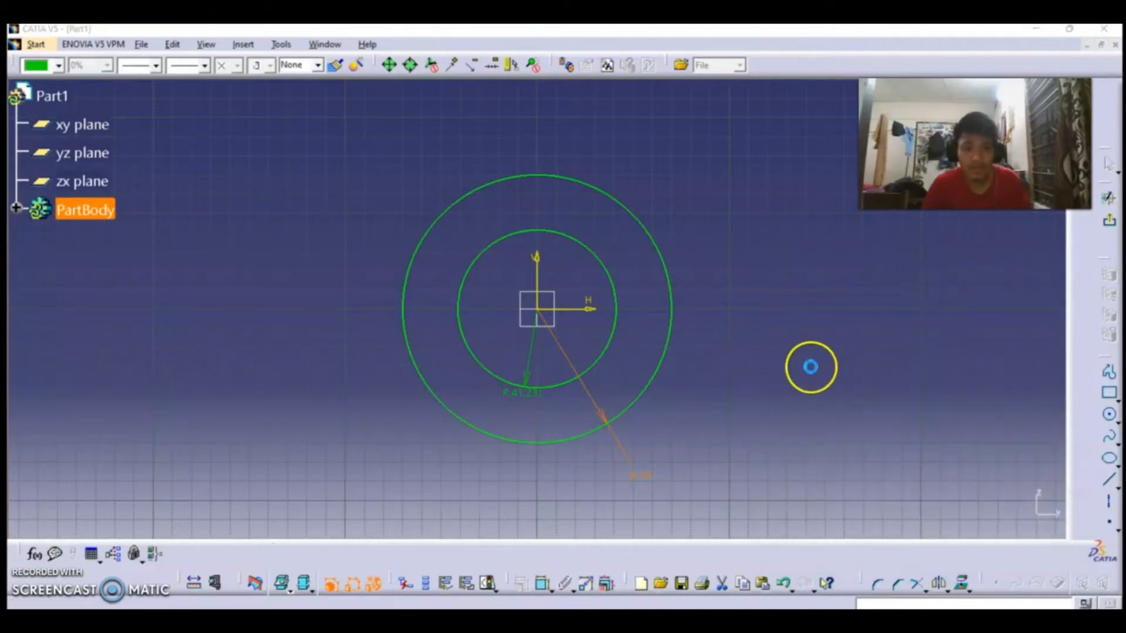
scroll(990, 490, "down", 5)
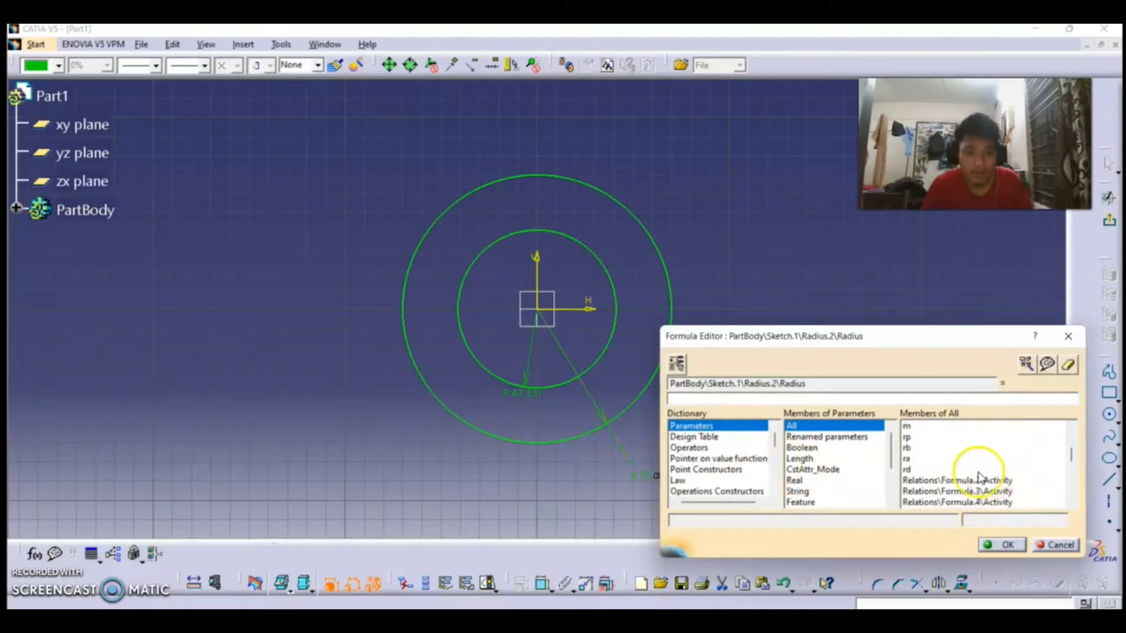
left_click(908, 438)
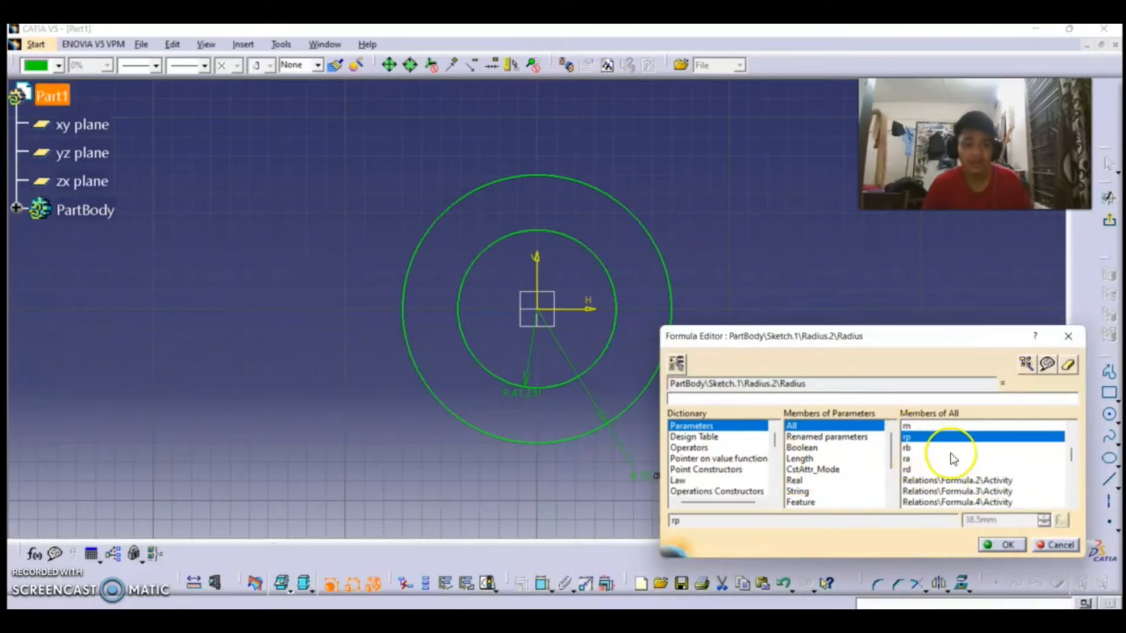
double_click(910, 436)
left_click(1002, 544)
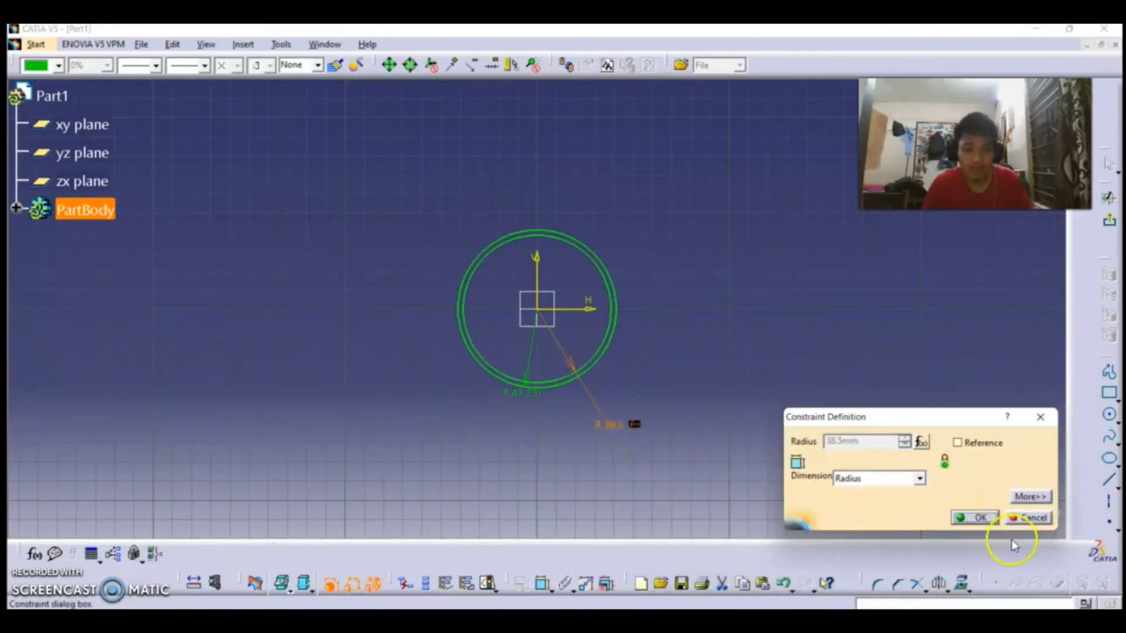
left_click(987, 518)
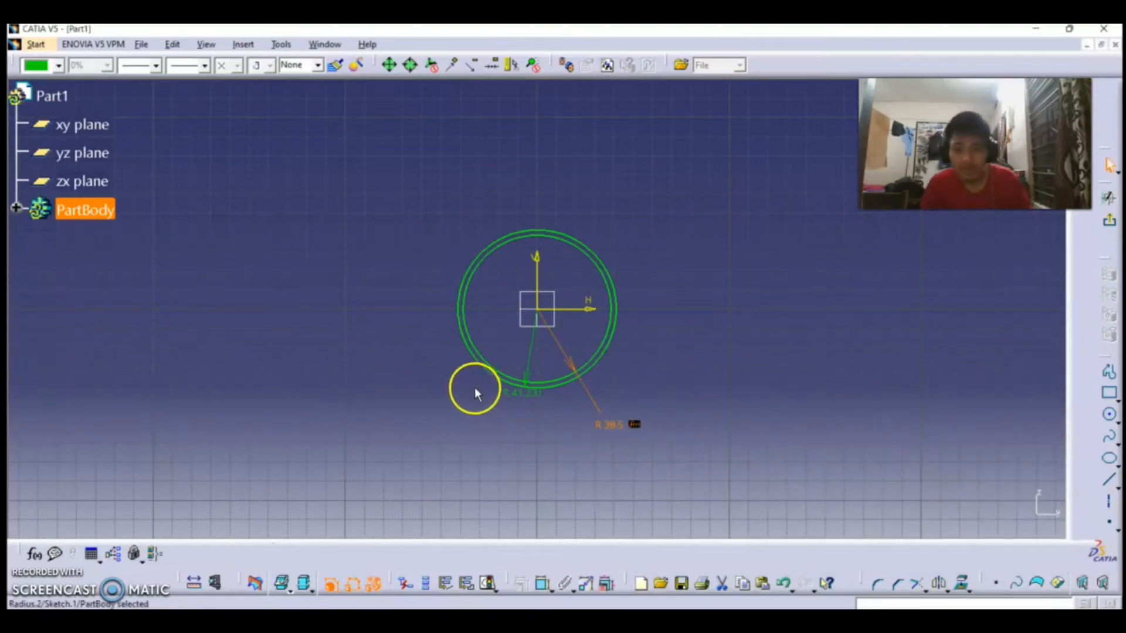
Link the remaining radius constraint, the one without a formula, to the parameter rb.
left_click(519, 392)
double_click(523, 402)
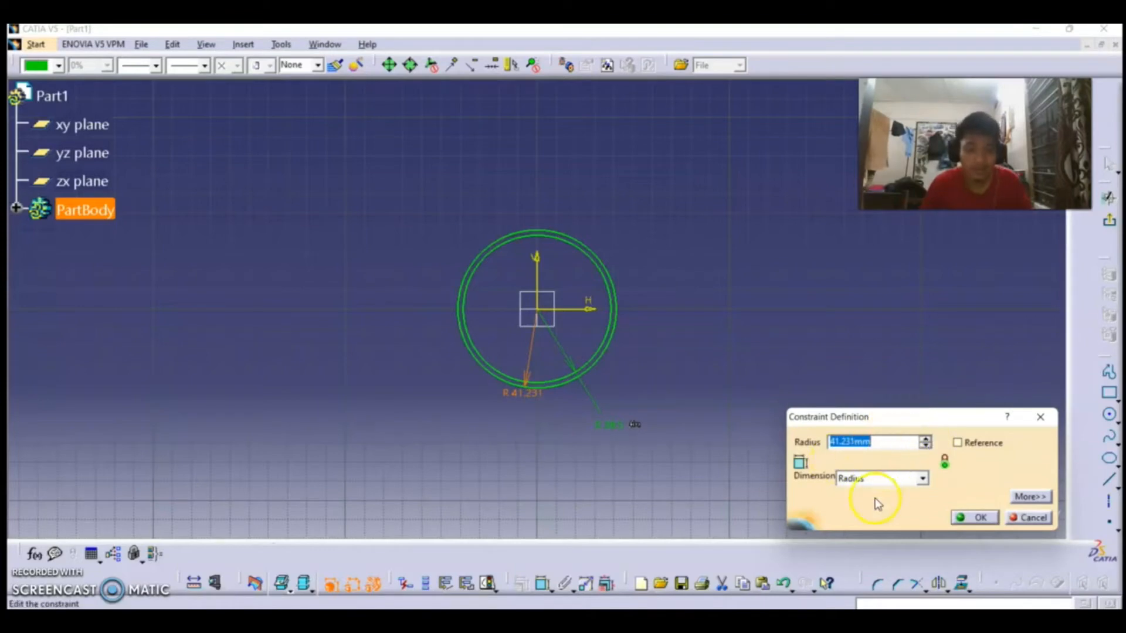
right_click(904, 444)
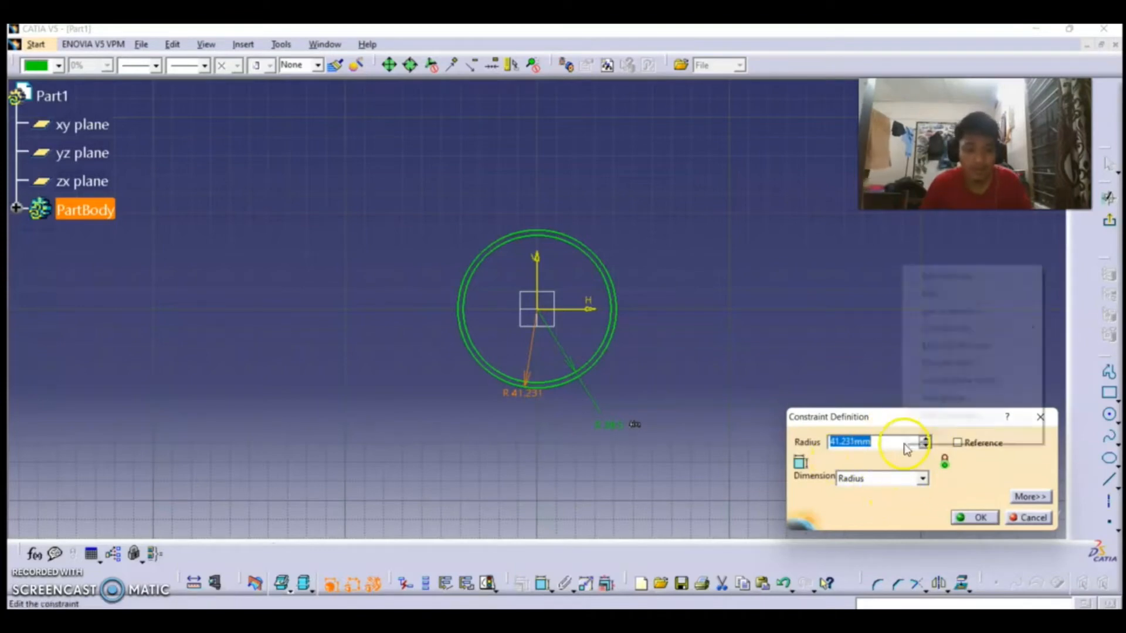
left_click(945, 276)
scroll(961, 469, "down", 5)
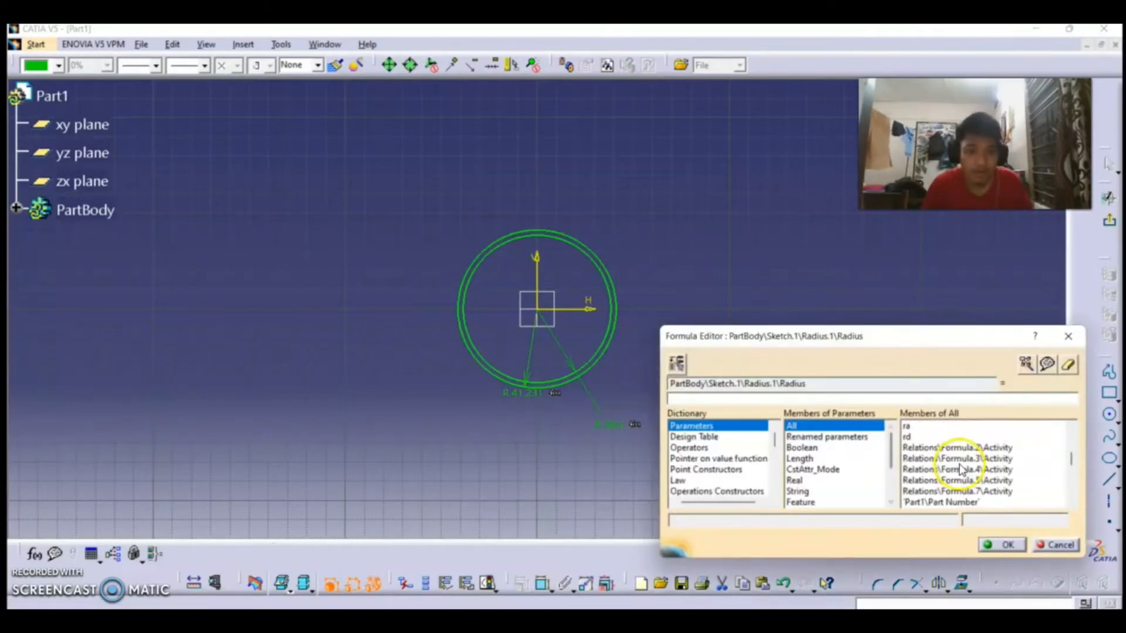
scroll(945, 464, "up", 1)
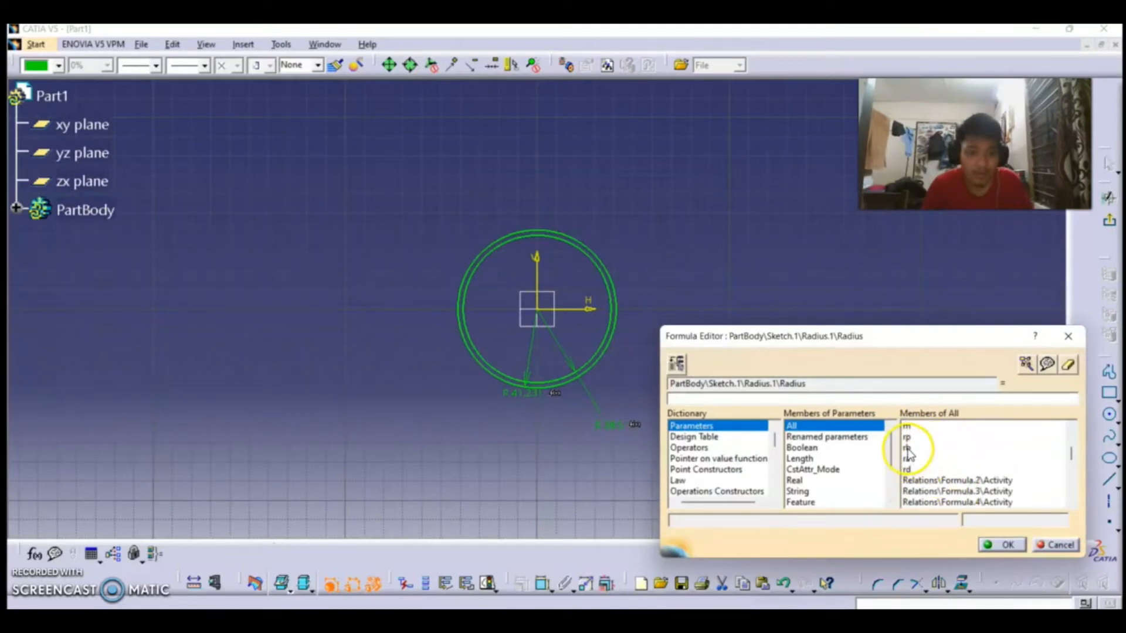
double_click(909, 449)
left_click(1006, 544)
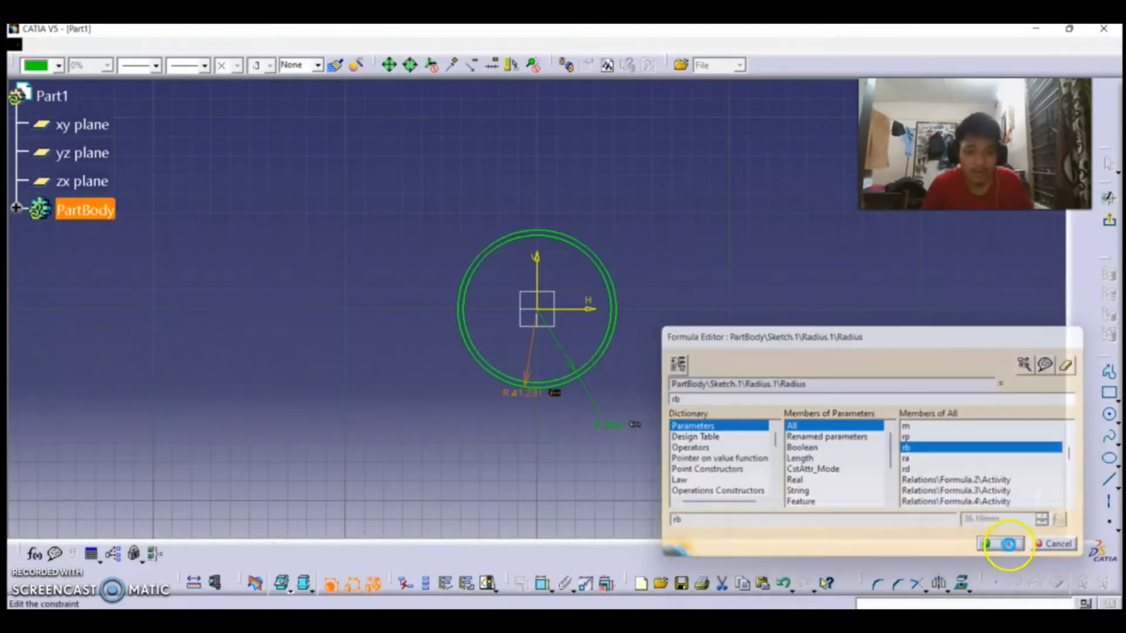
left_click(982, 518)
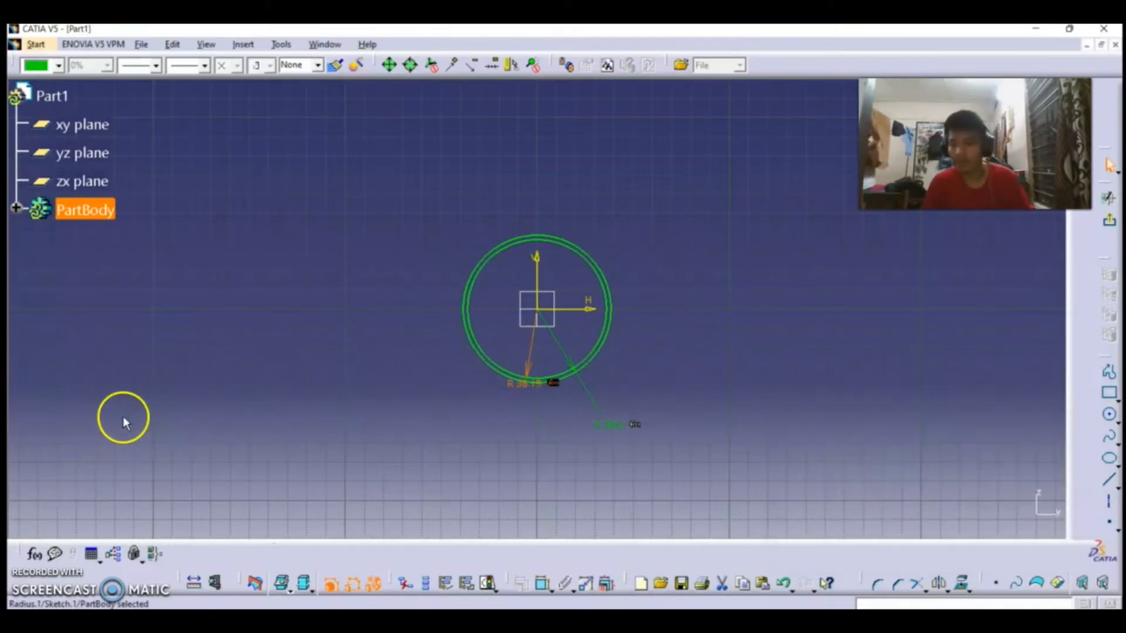
Sketch two slanted axis lines from the origin past the circles, one up-right and one up-left ending about 40 mm across and 70 mm up.
scroll(603, 371, "up", 3)
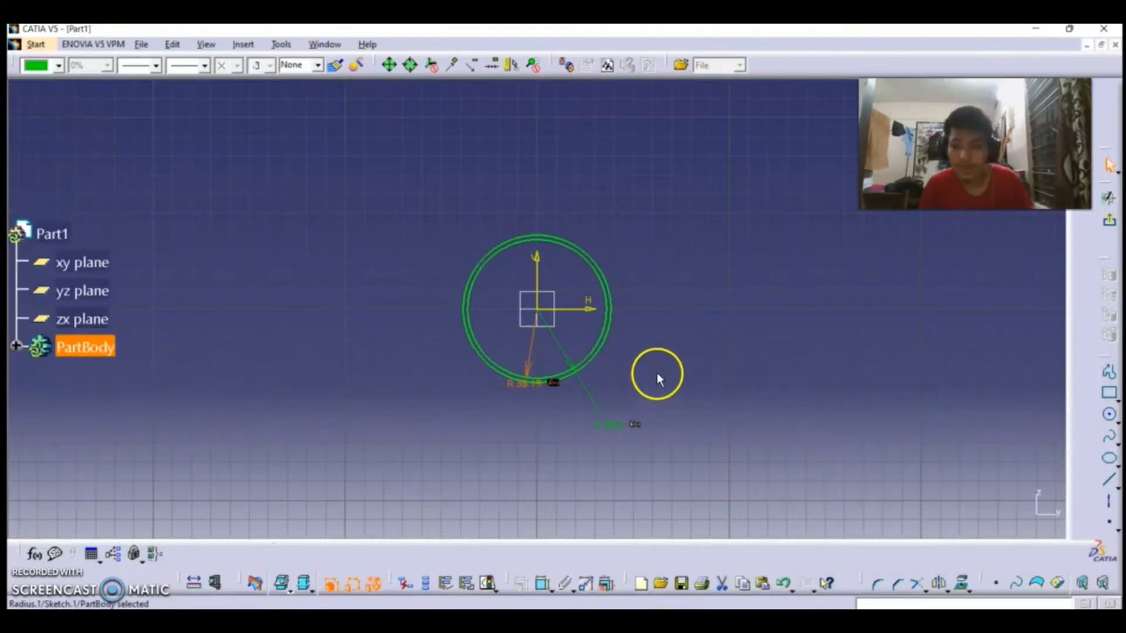
scroll(657, 375, "down", 4)
scroll(654, 372, "up", 2)
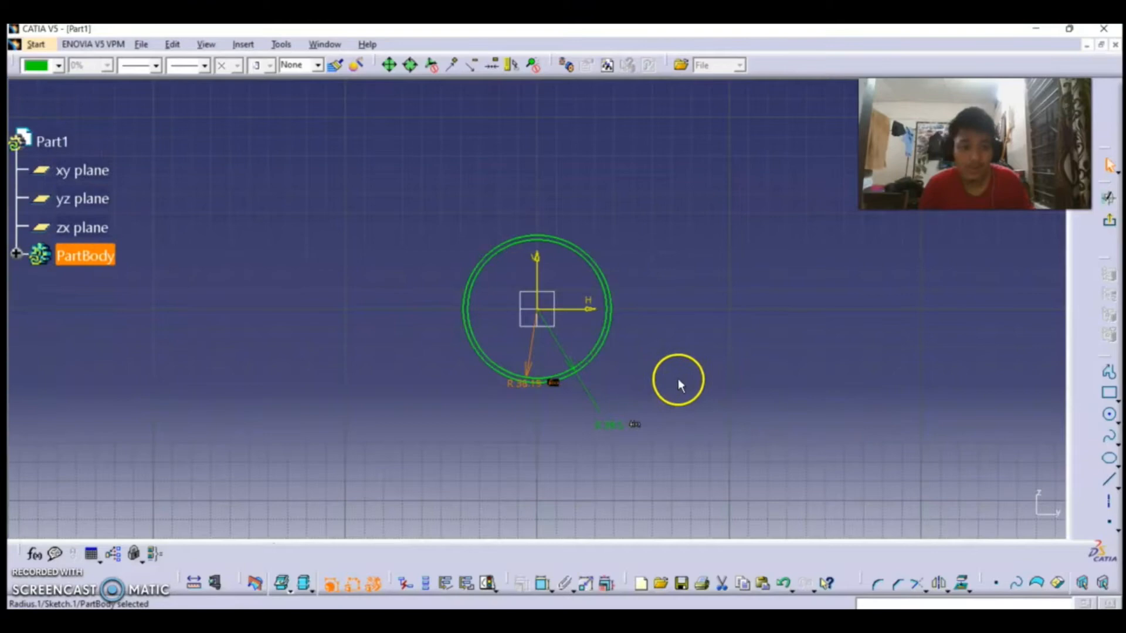
left_click(1111, 507)
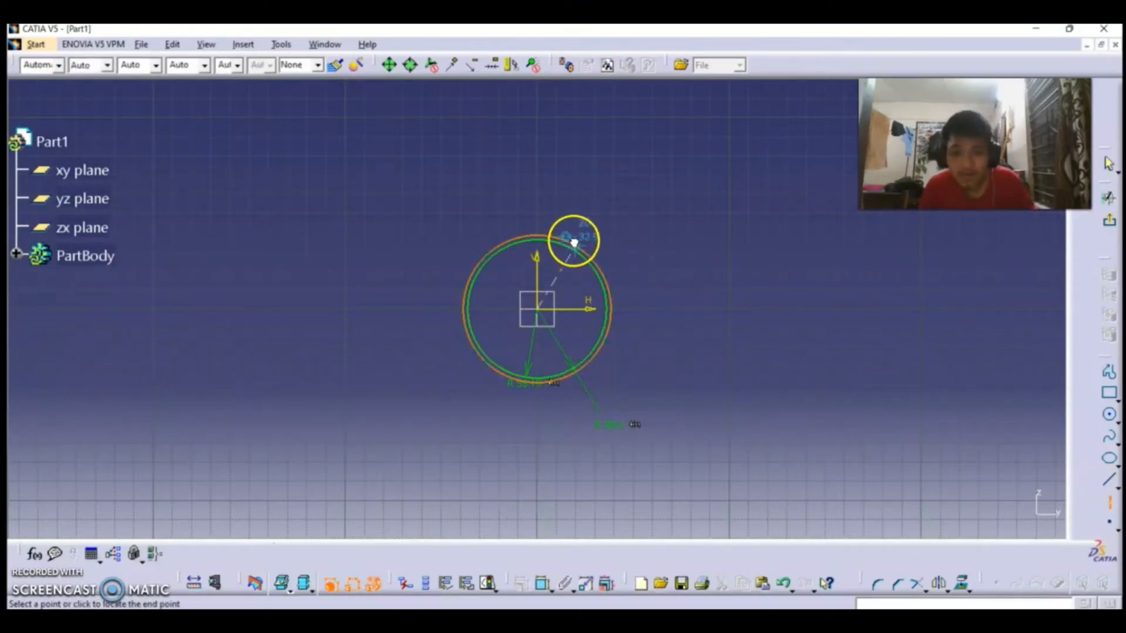
left_click(600, 199)
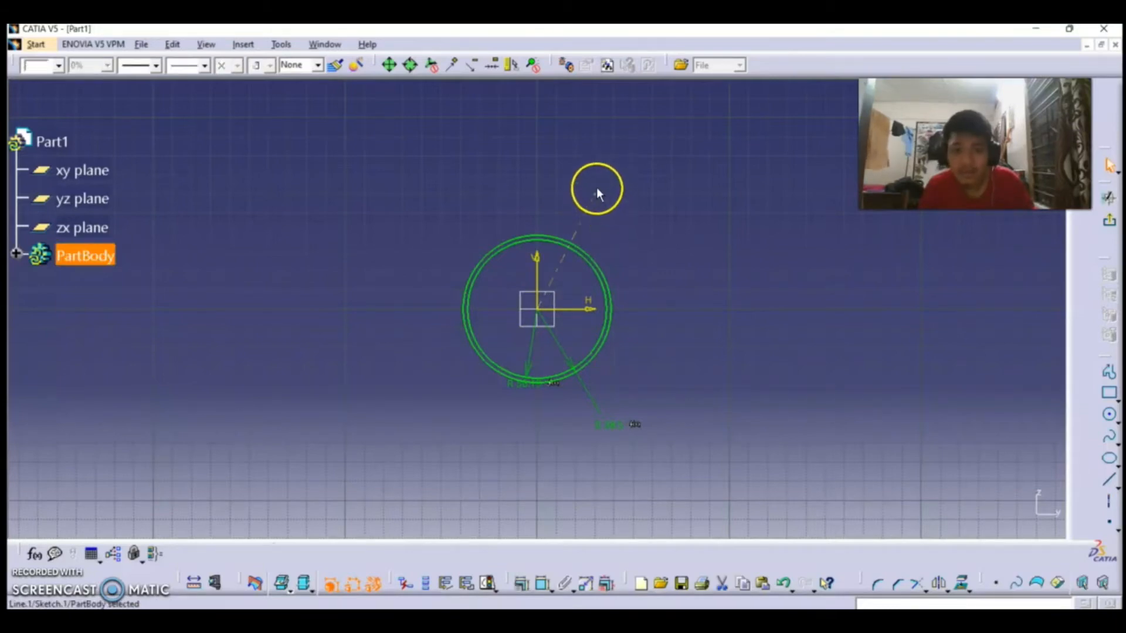
left_click(1110, 506)
left_click(537, 308)
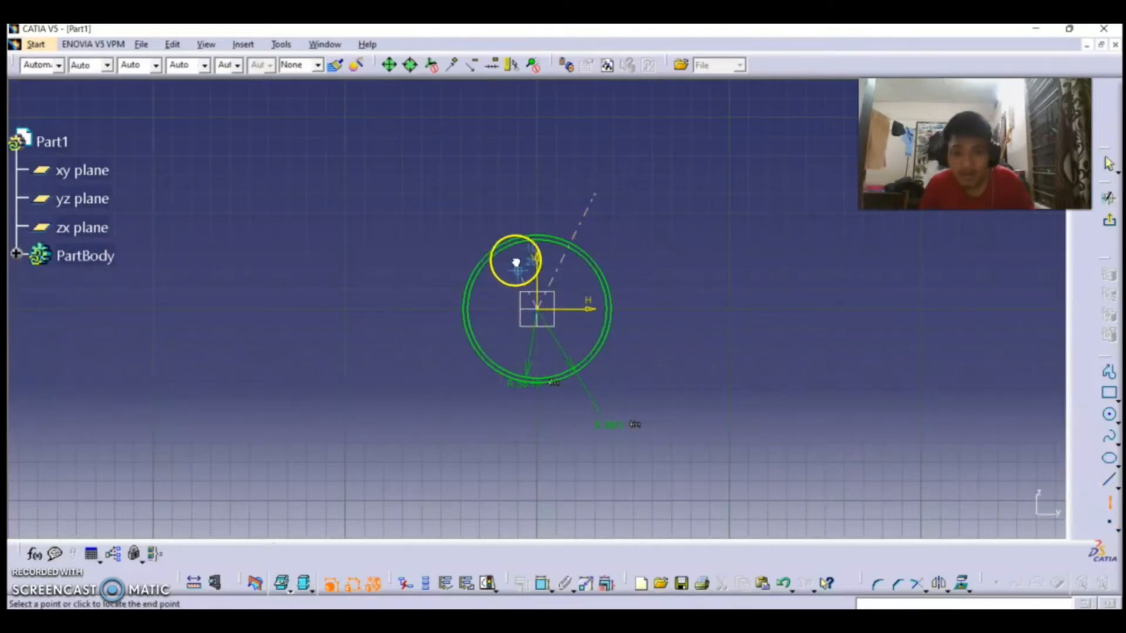
left_click(463, 175)
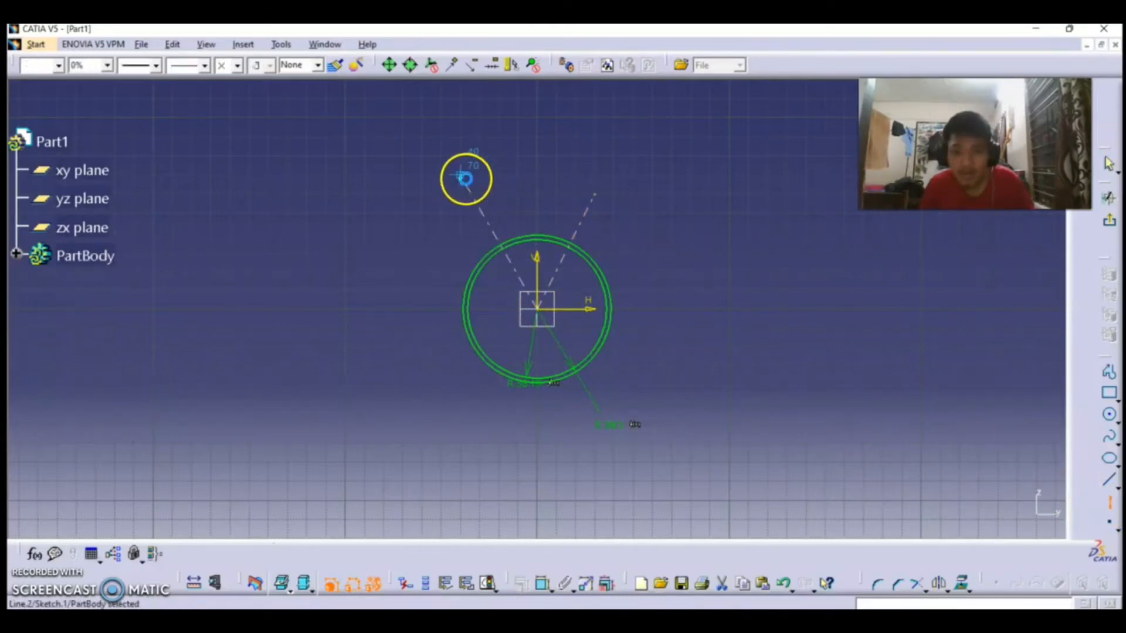
Sketch a vertical axis line about 75 mm long upward from the sketch origin, between the two slanted axes.
left_click(538, 303)
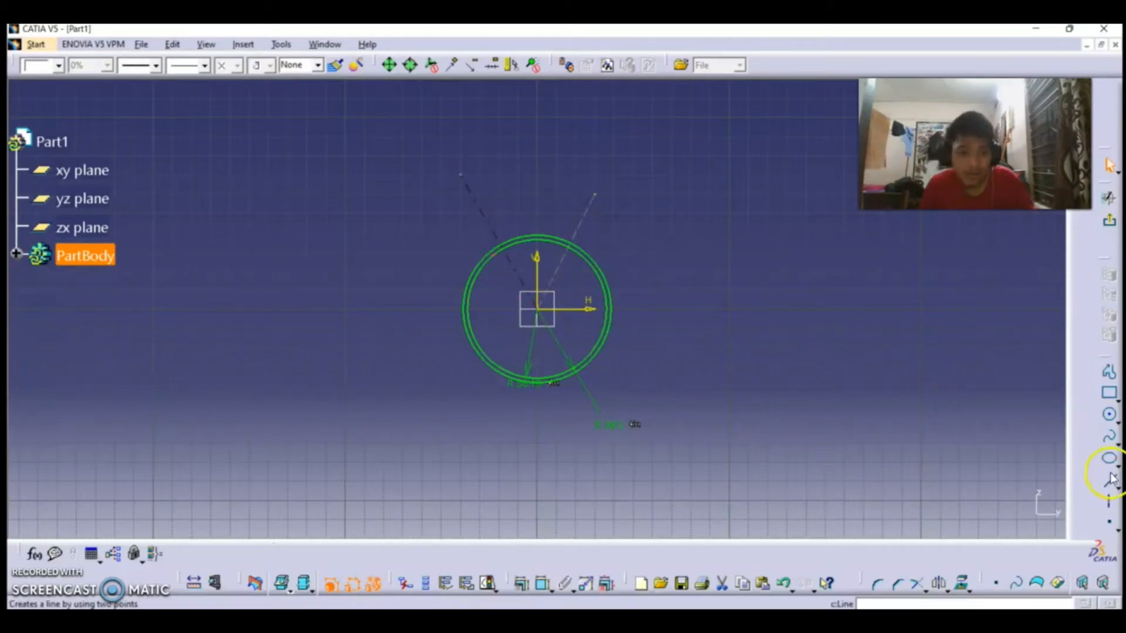
left_click(1108, 501)
left_click(540, 308)
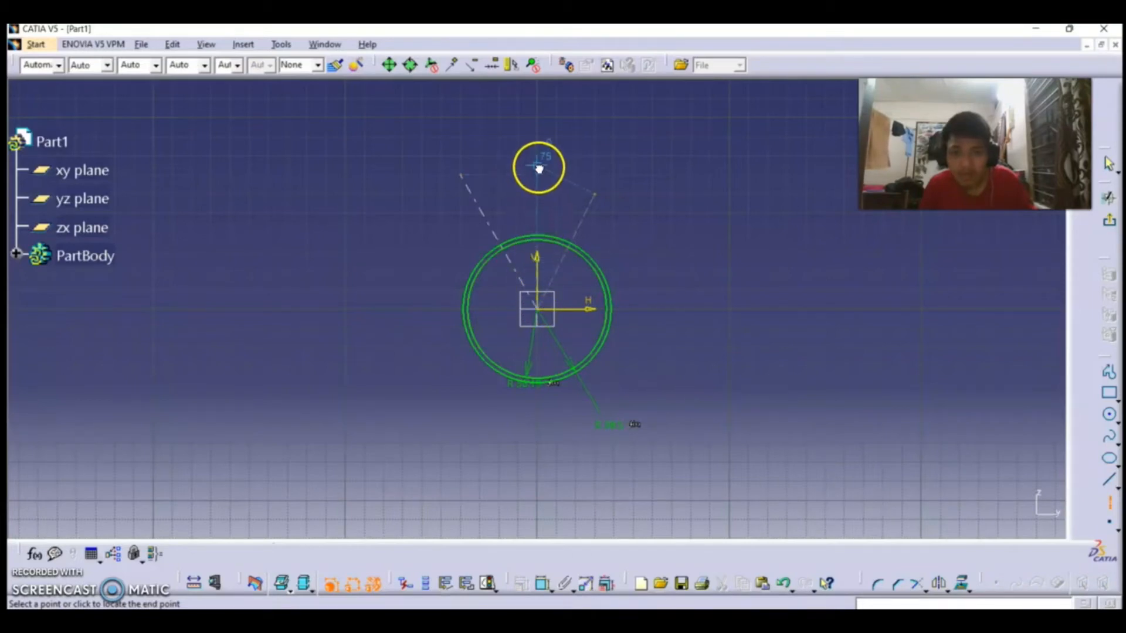
left_click(537, 168)
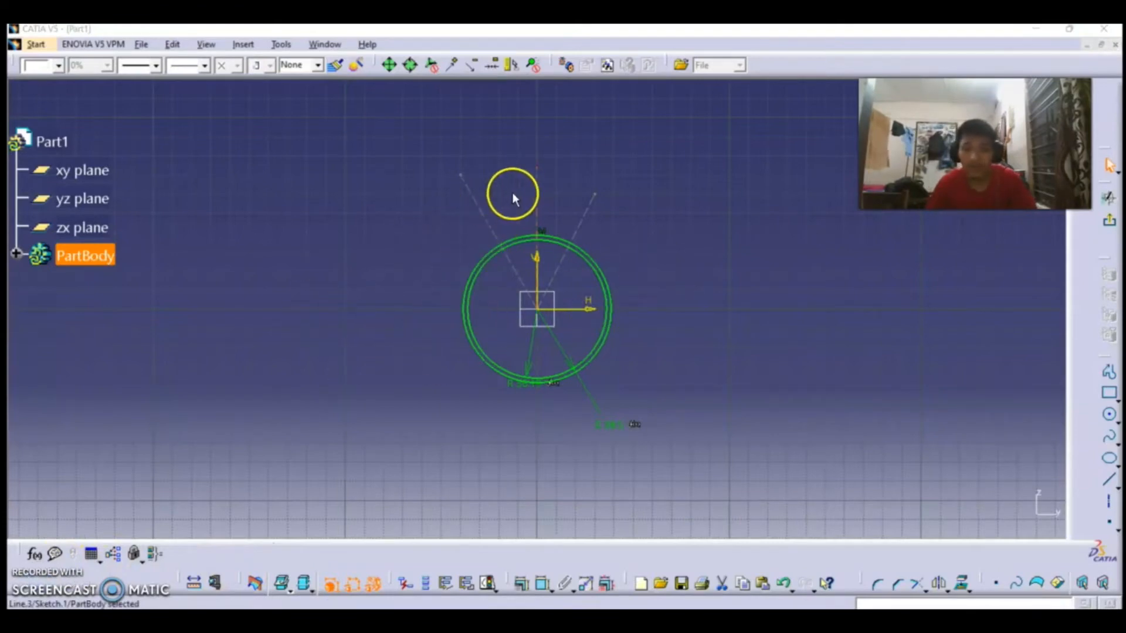
Add an angle constraint between the left slanted axis and the vertical axis, placing the dimension above the circles.
left_click(482, 203)
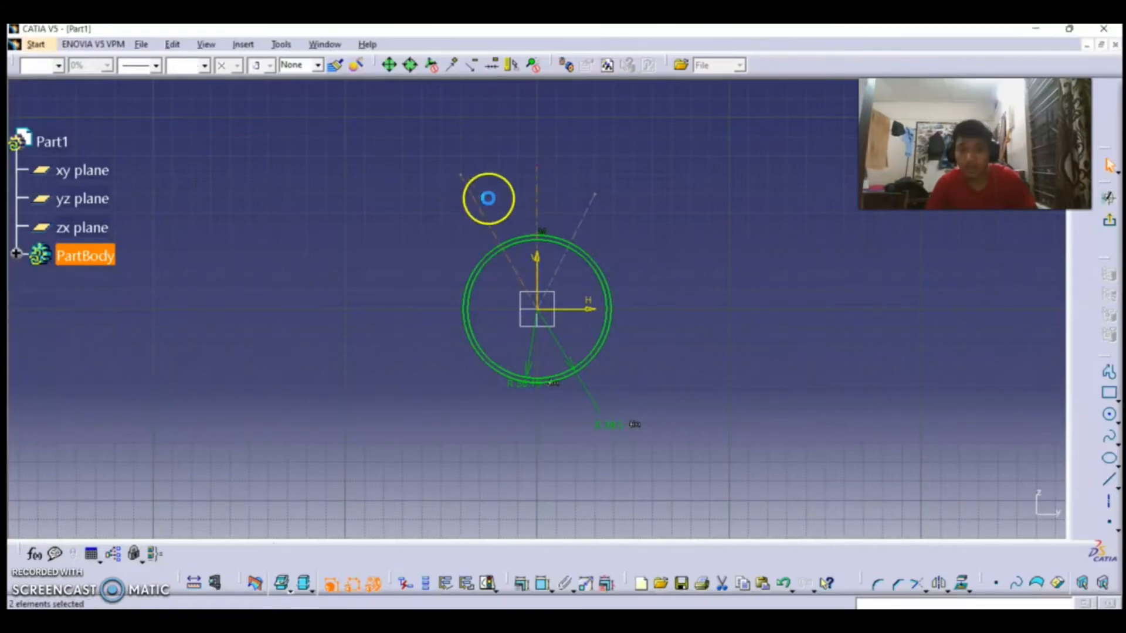
left_click(536, 190, "ctrl")
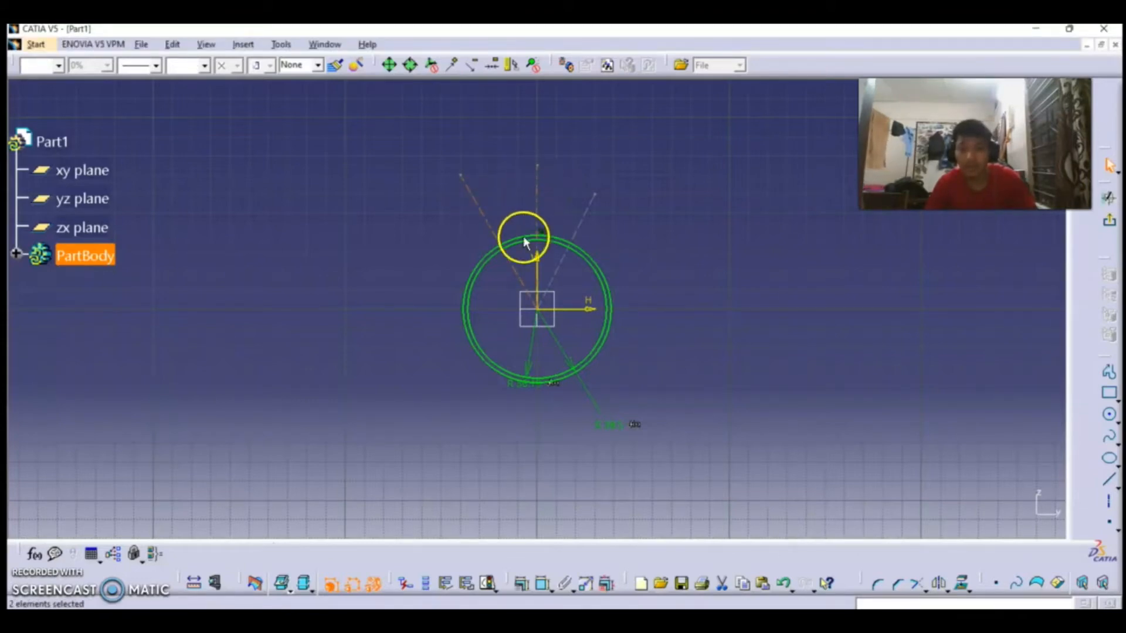
left_click(543, 585)
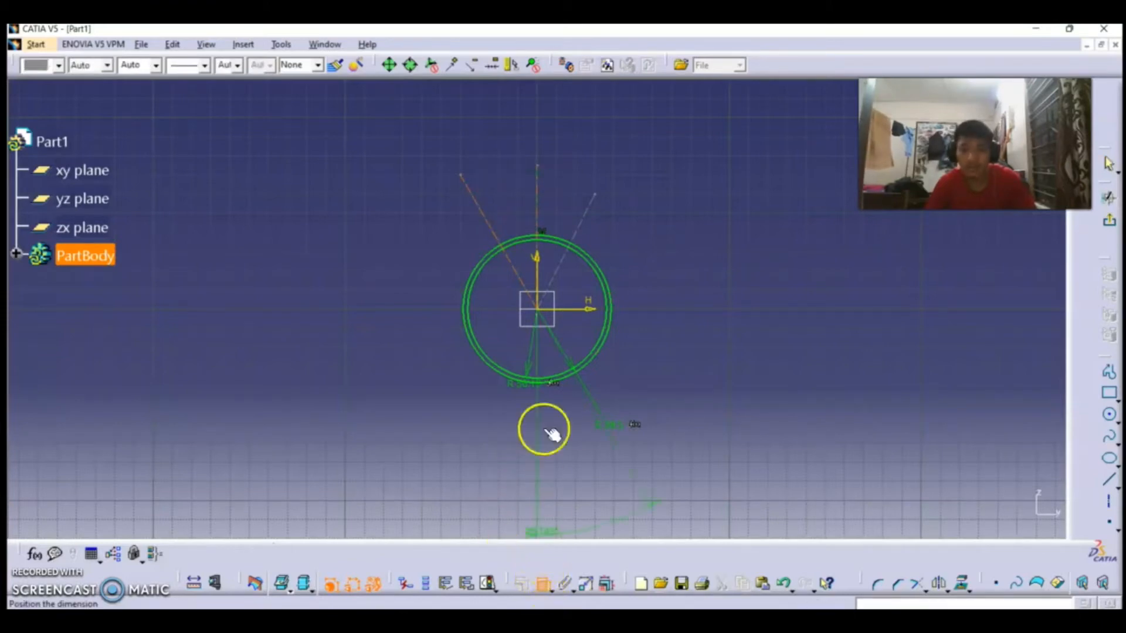
left_click(507, 177)
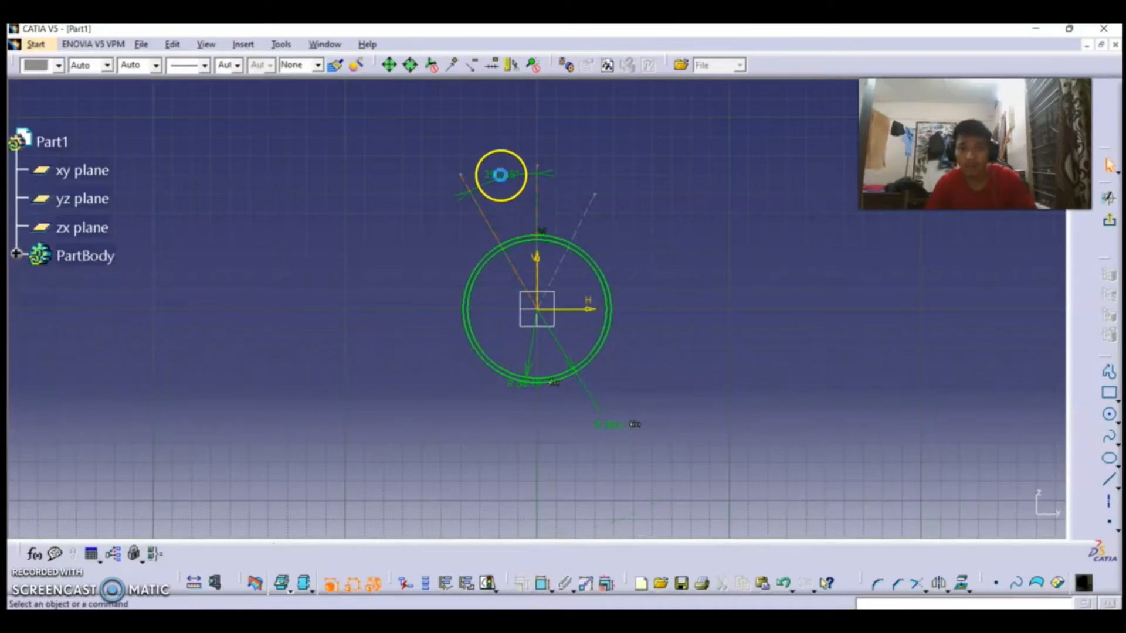
Drive the angle between the left slanted axis and the vertical axis with the formula 90/N*1deg.
left_click(497, 175)
double_click(498, 174)
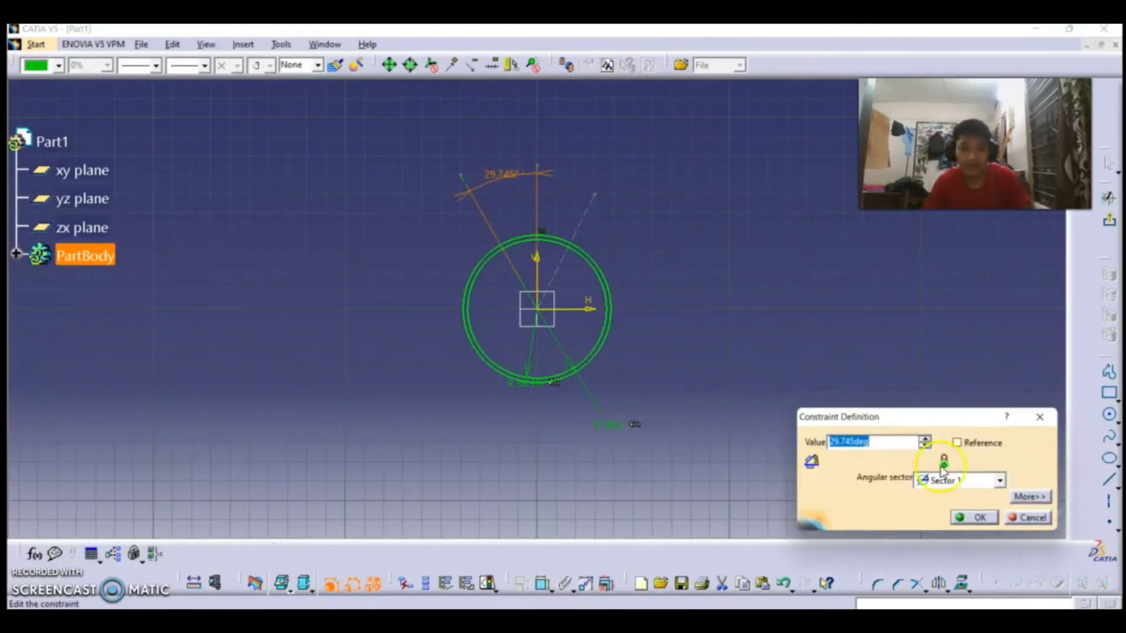
right_click(883, 443)
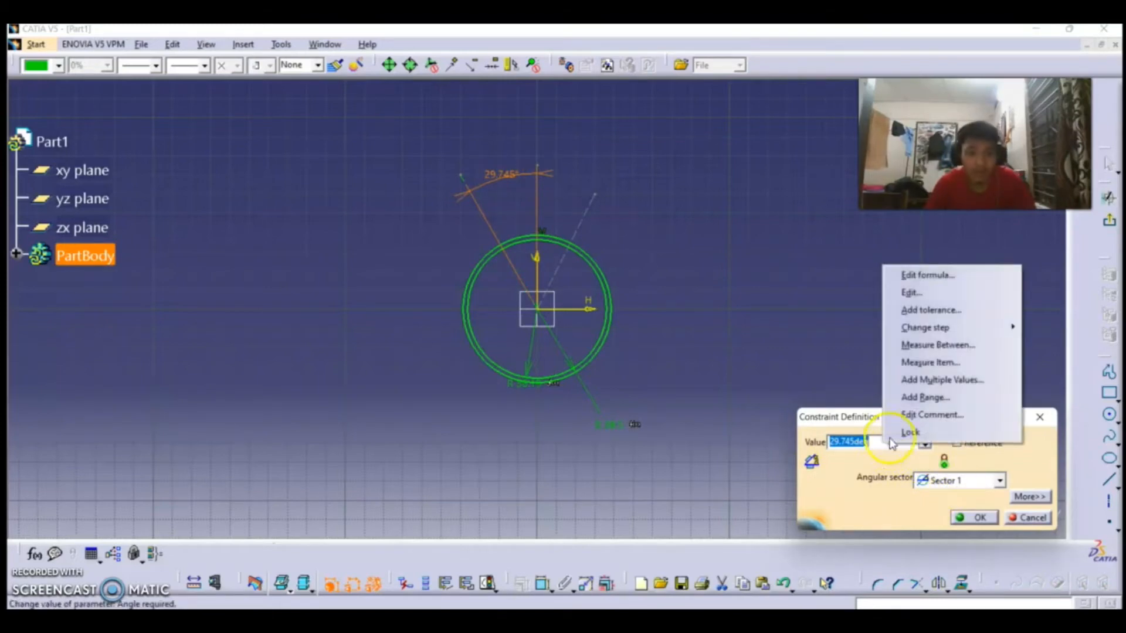
left_click(922, 276)
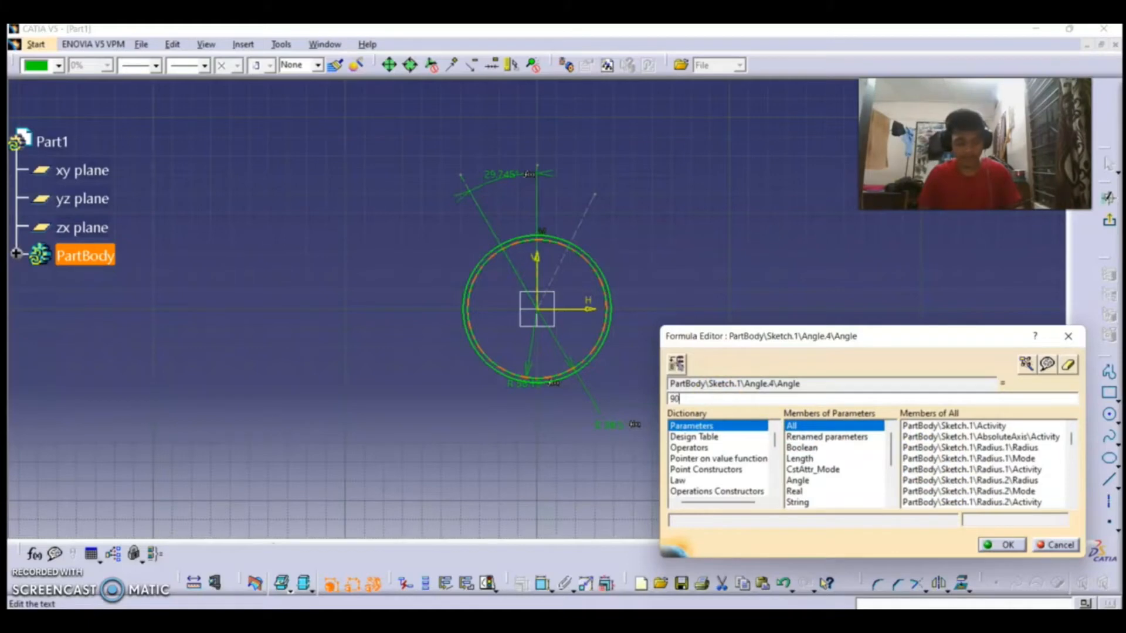
type("N")
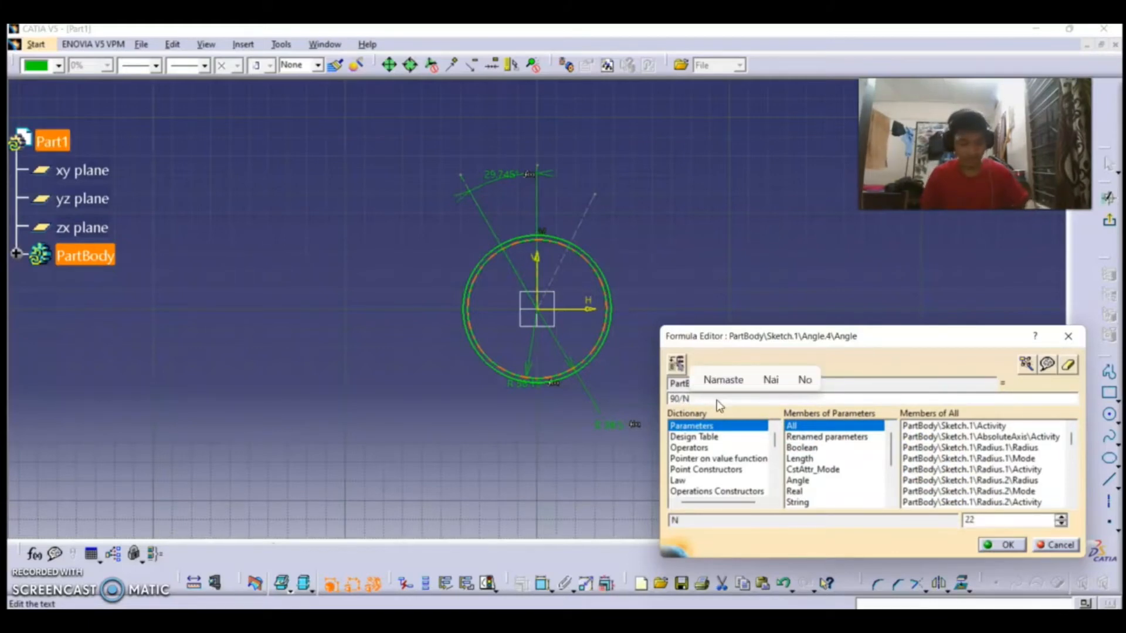
type("*")
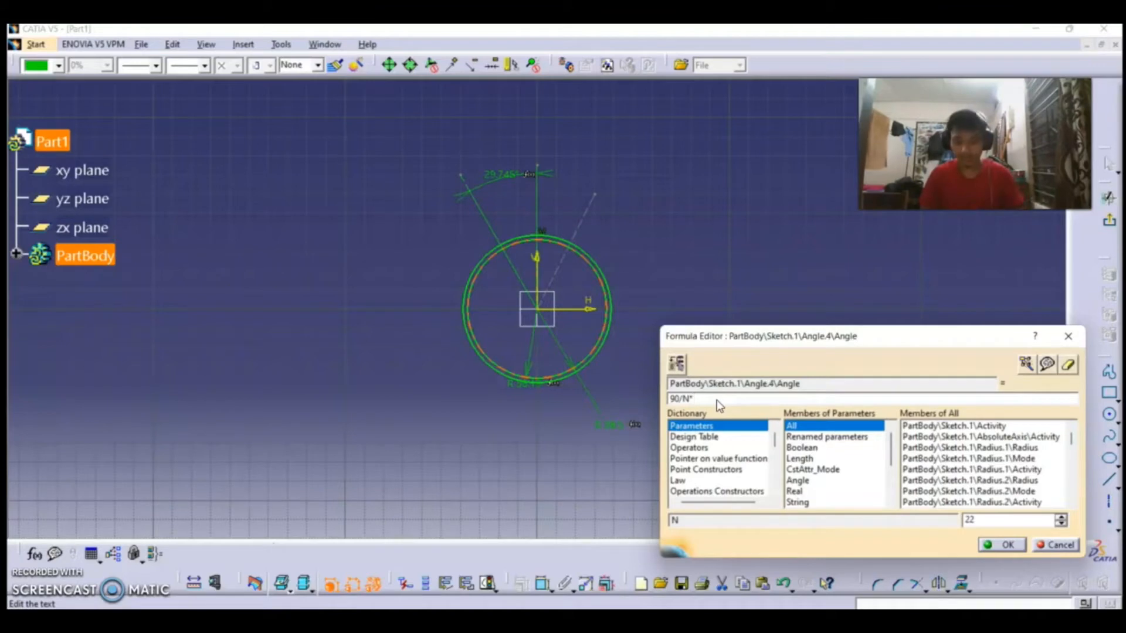
type("deg")
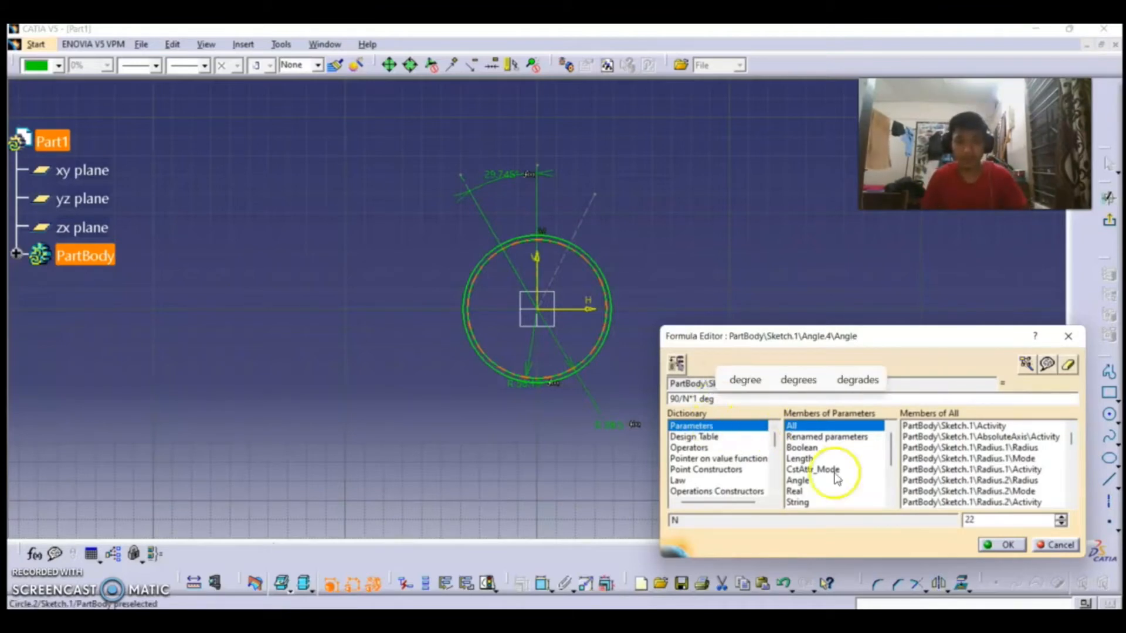
left_click(1000, 546)
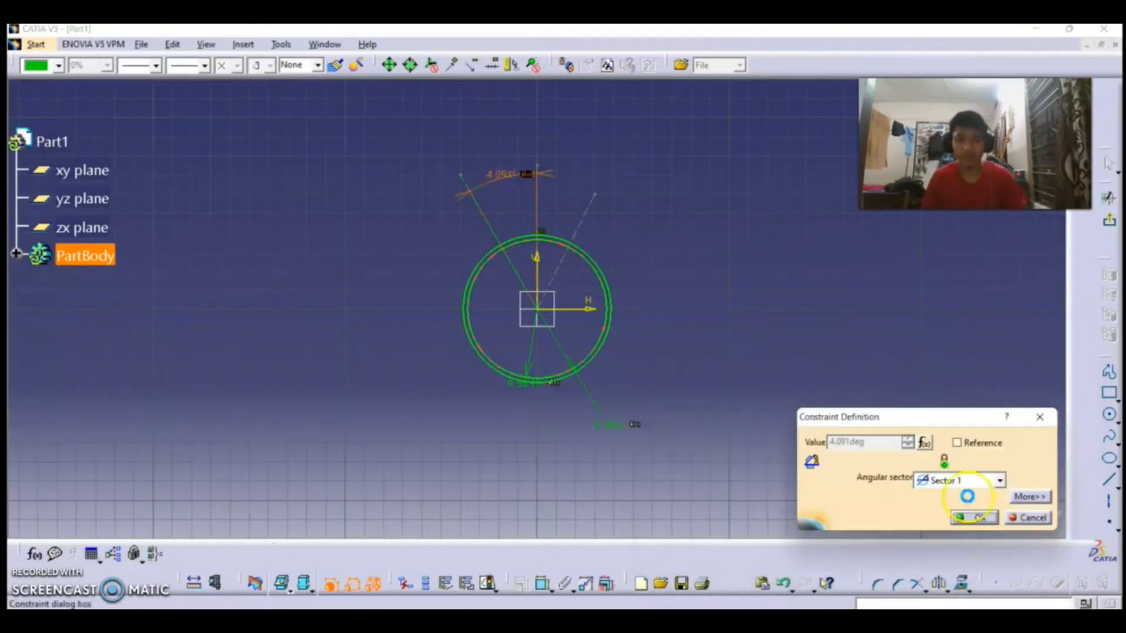
left_click(978, 518)
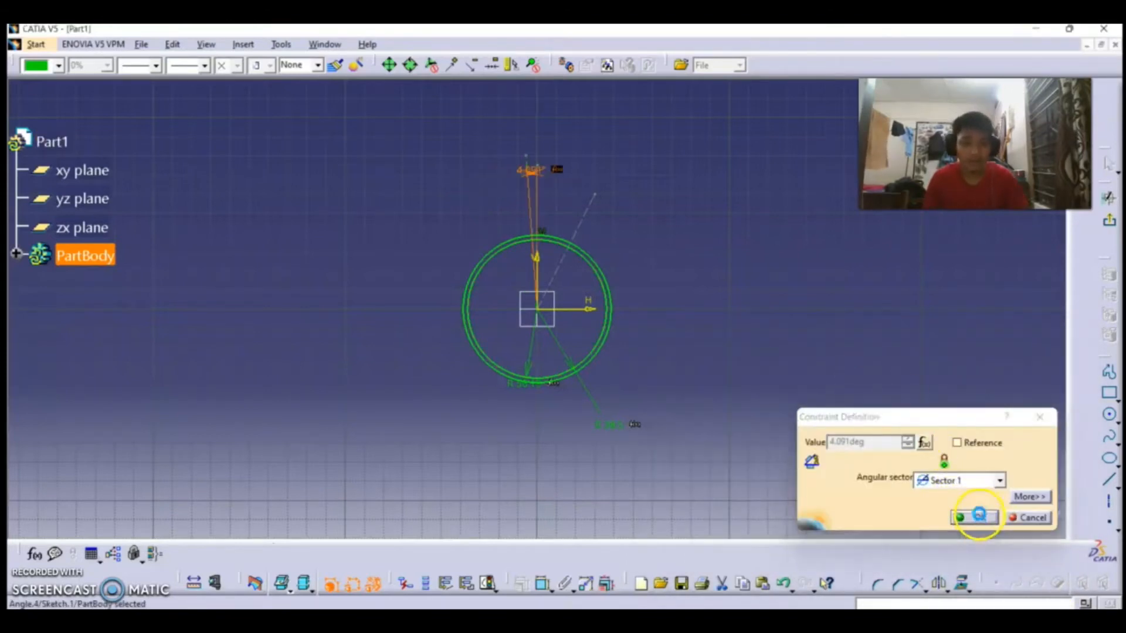
left_click(705, 273)
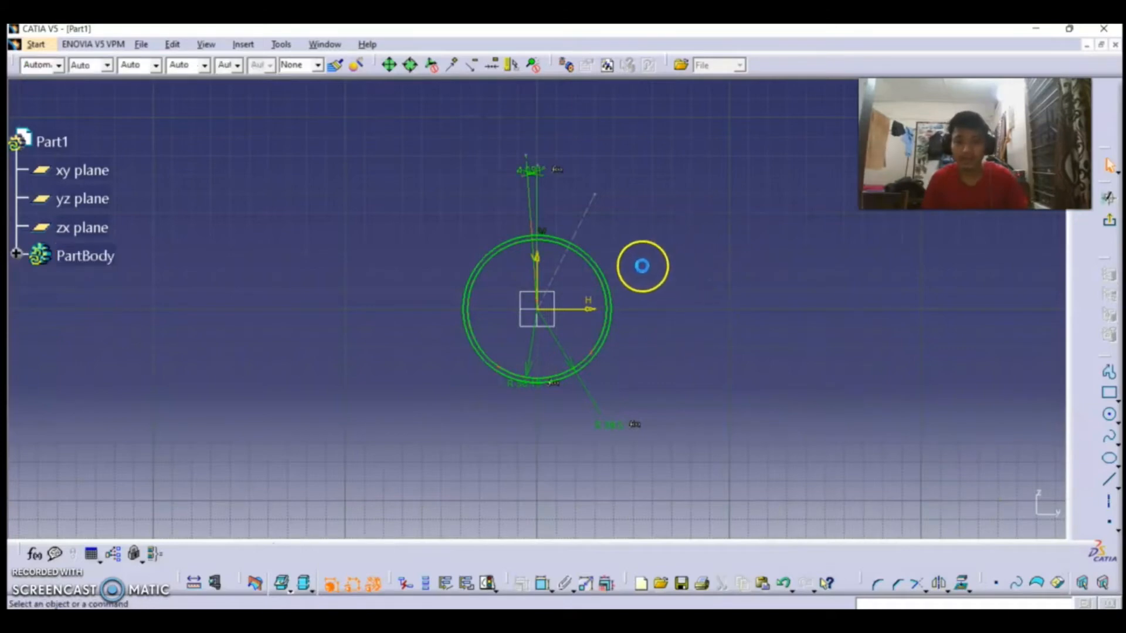
Add an angle constraint between the left and right slanted axes, placing the dimension above the existing angle.
left_click(538, 193)
left_click(555, 210)
left_click(531, 192)
left_click(535, 196)
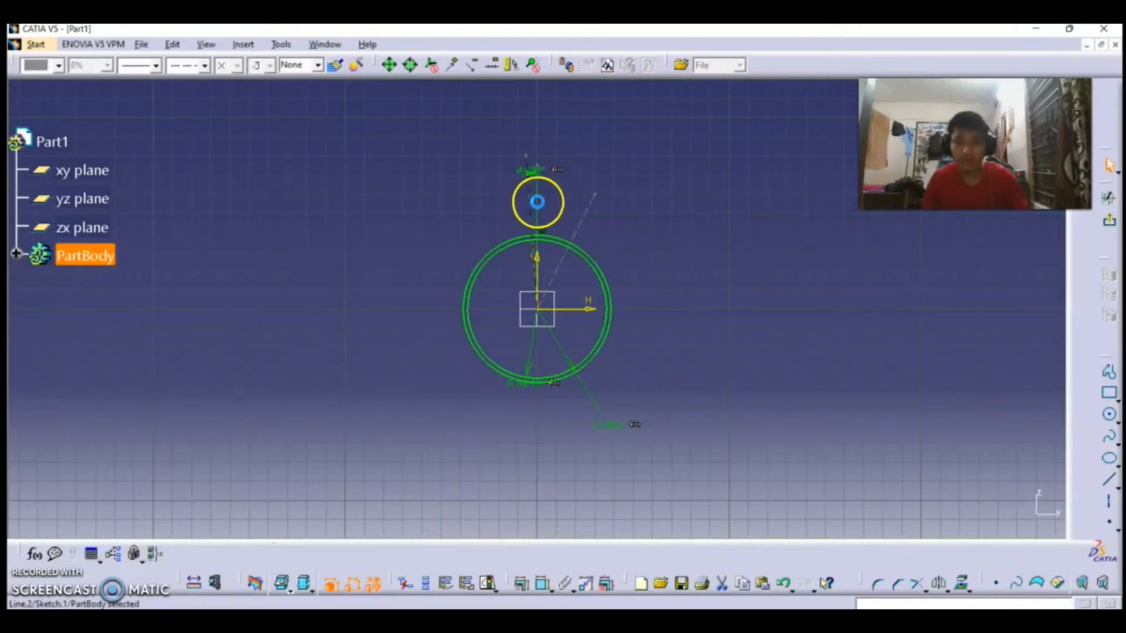
left_click(590, 207, "ctrl")
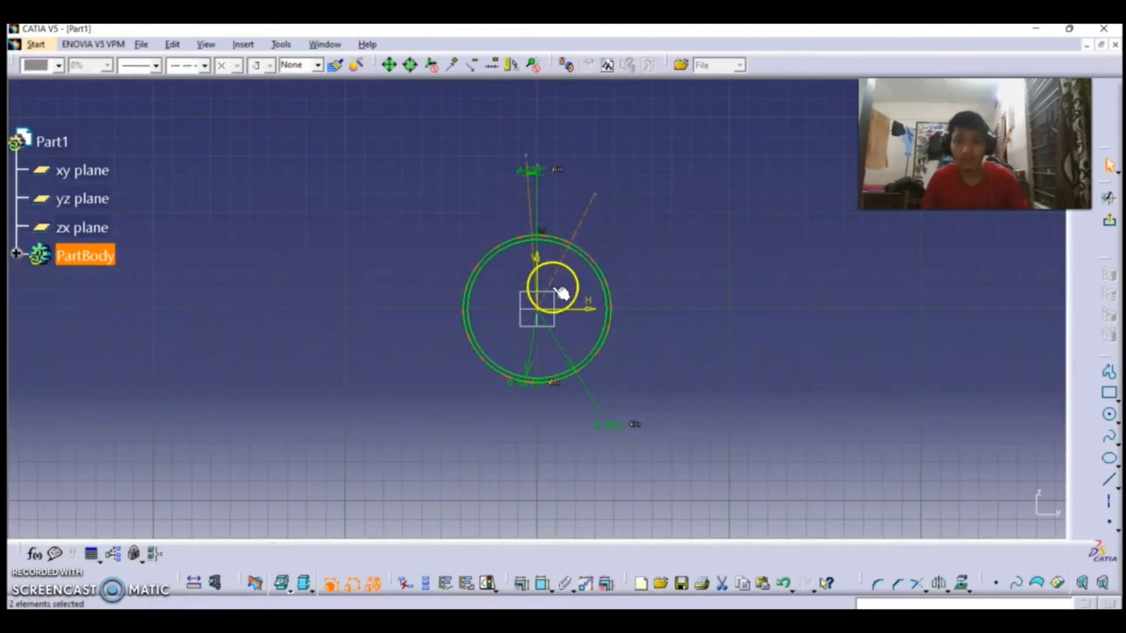
left_click(542, 580)
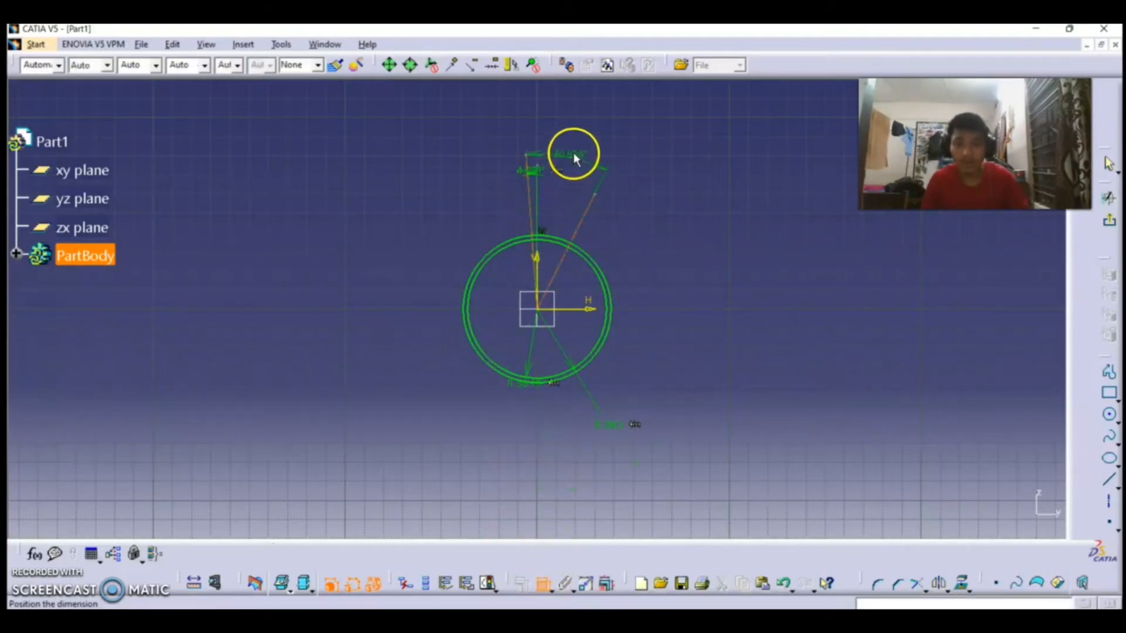
left_click(581, 141)
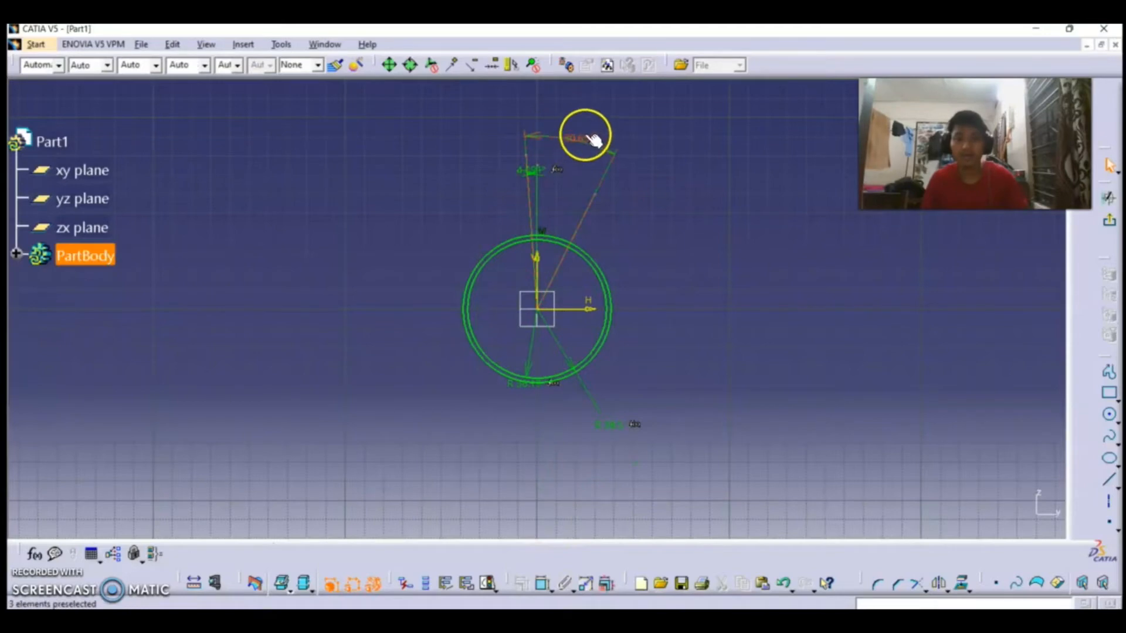
Set the angle between the left and right slanted axes to 20 degrees.
double_click(585, 137)
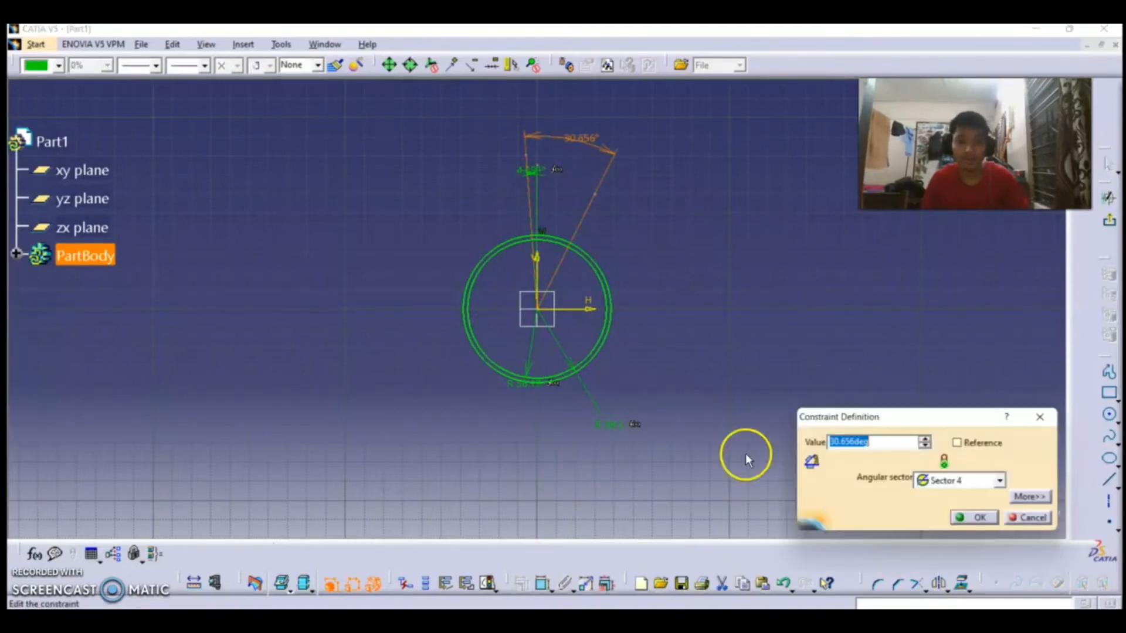
right_click(881, 444)
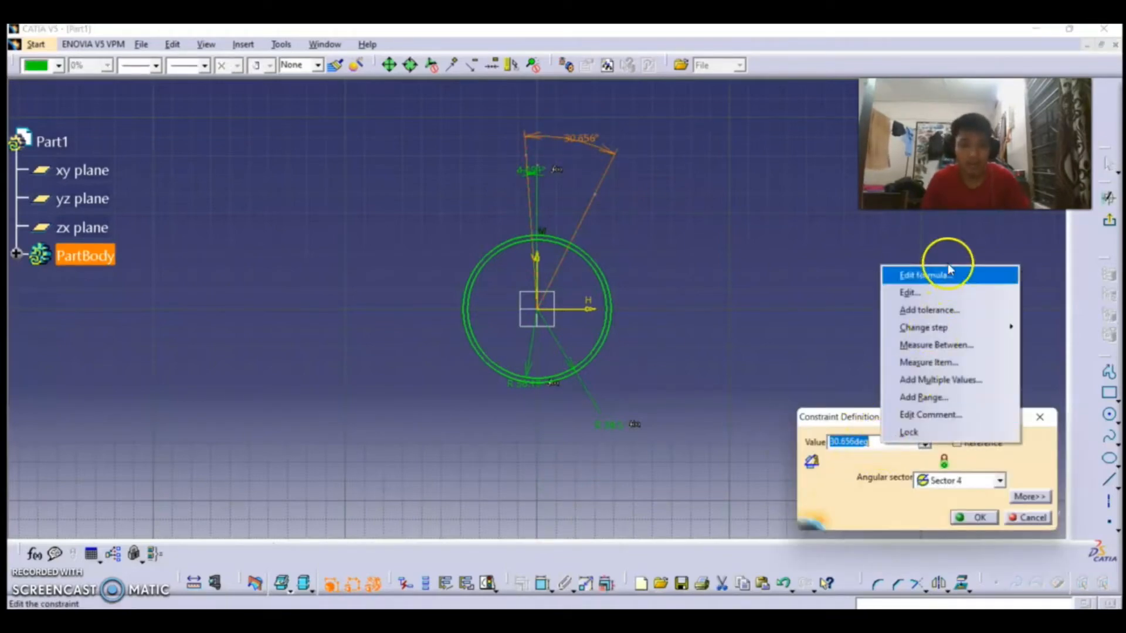
left_click(937, 275)
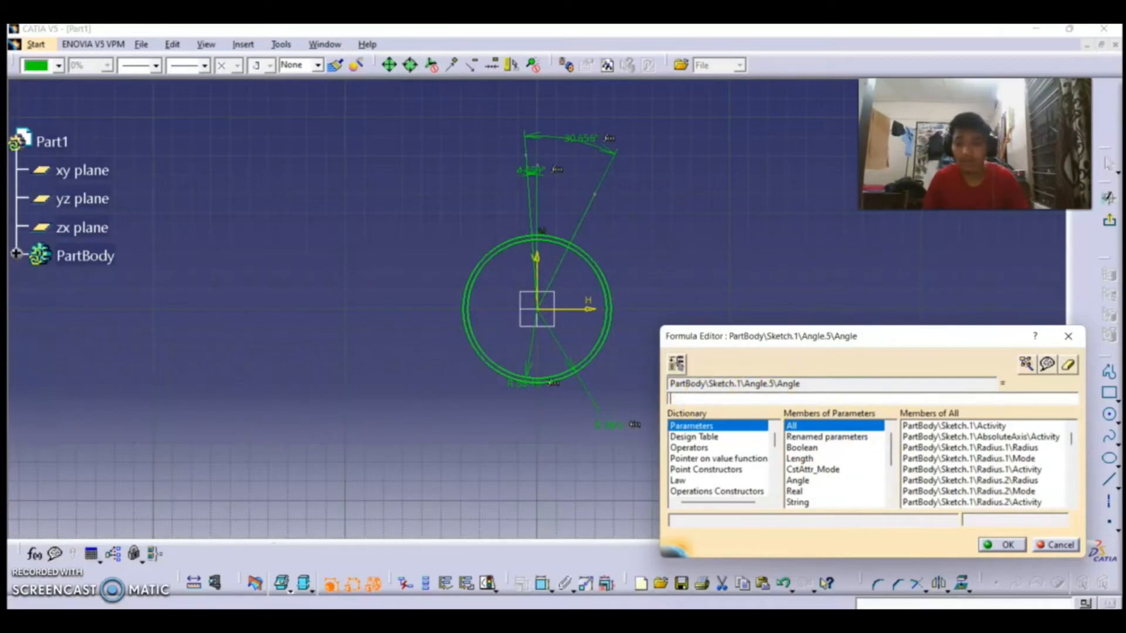
left_click(1056, 546)
left_click(879, 443)
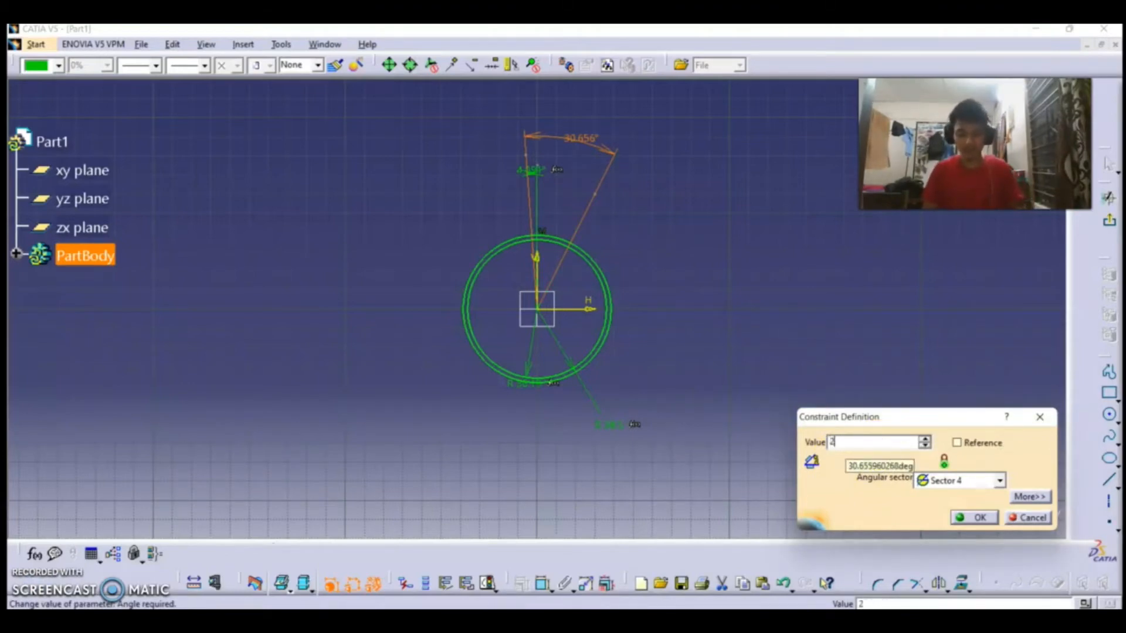
left_click(976, 519)
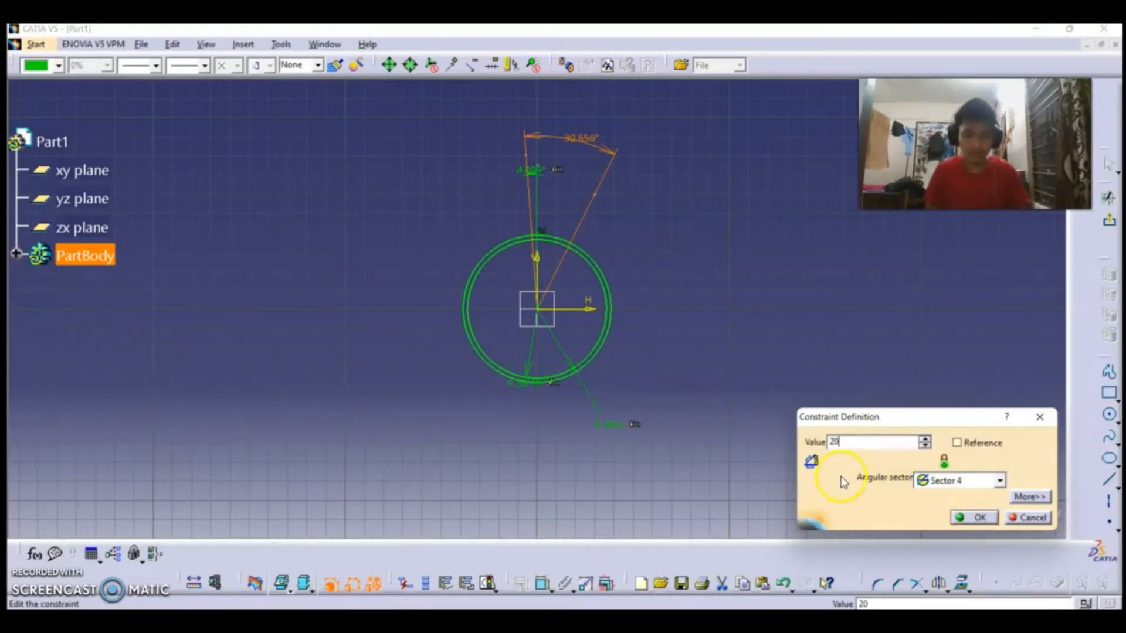
left_click(975, 518)
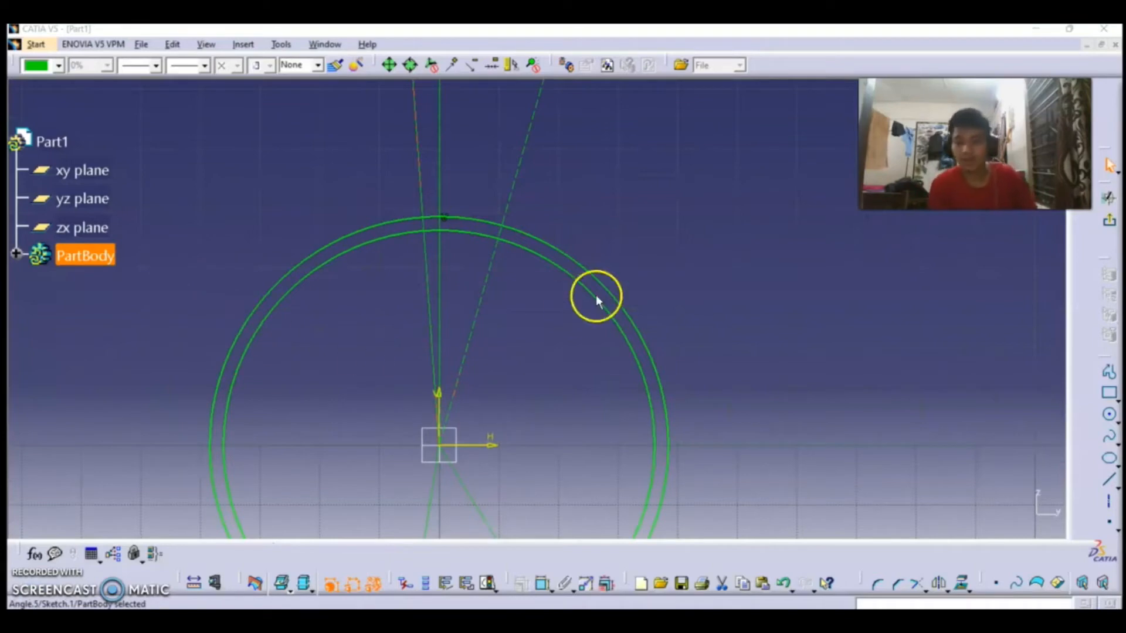
left_click(1109, 414)
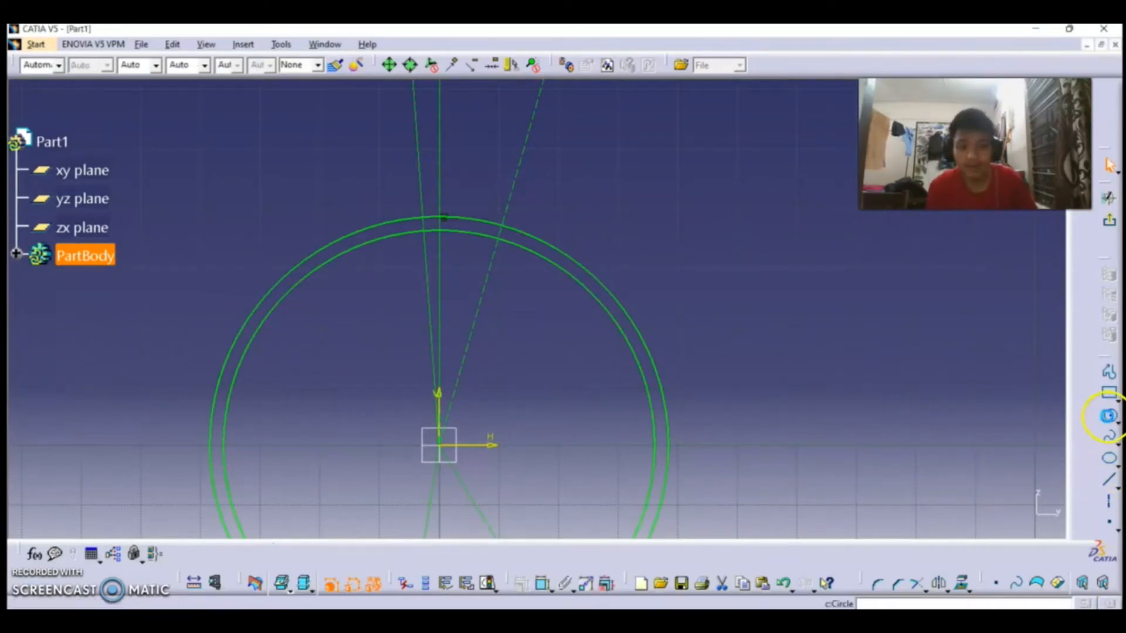
left_click(631, 344)
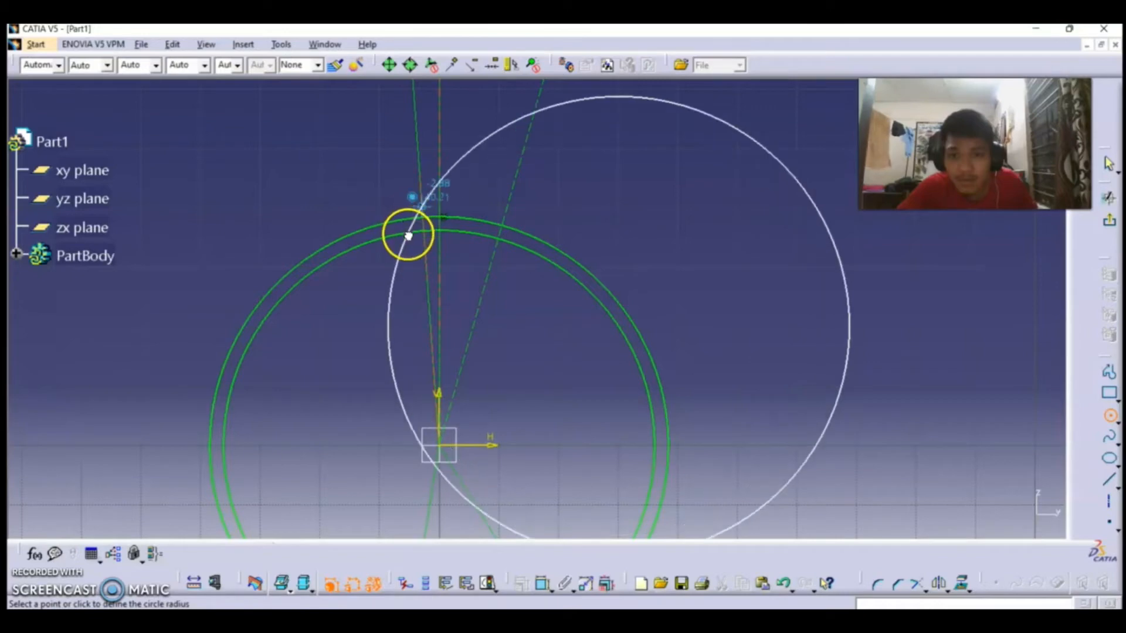
left_click(407, 268)
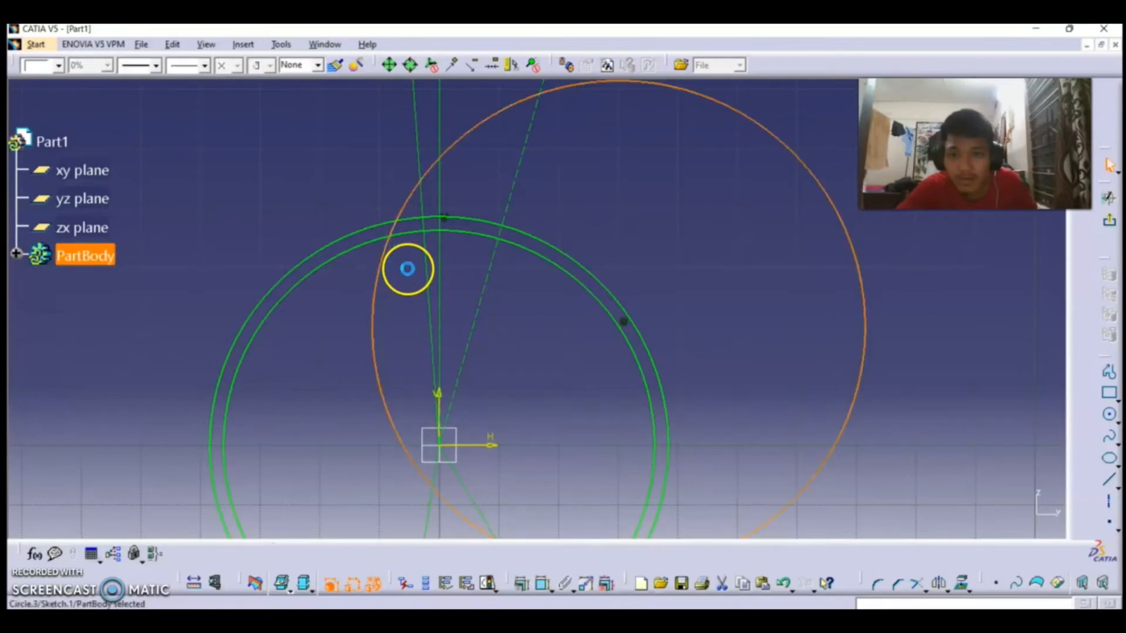
right_click(849, 245)
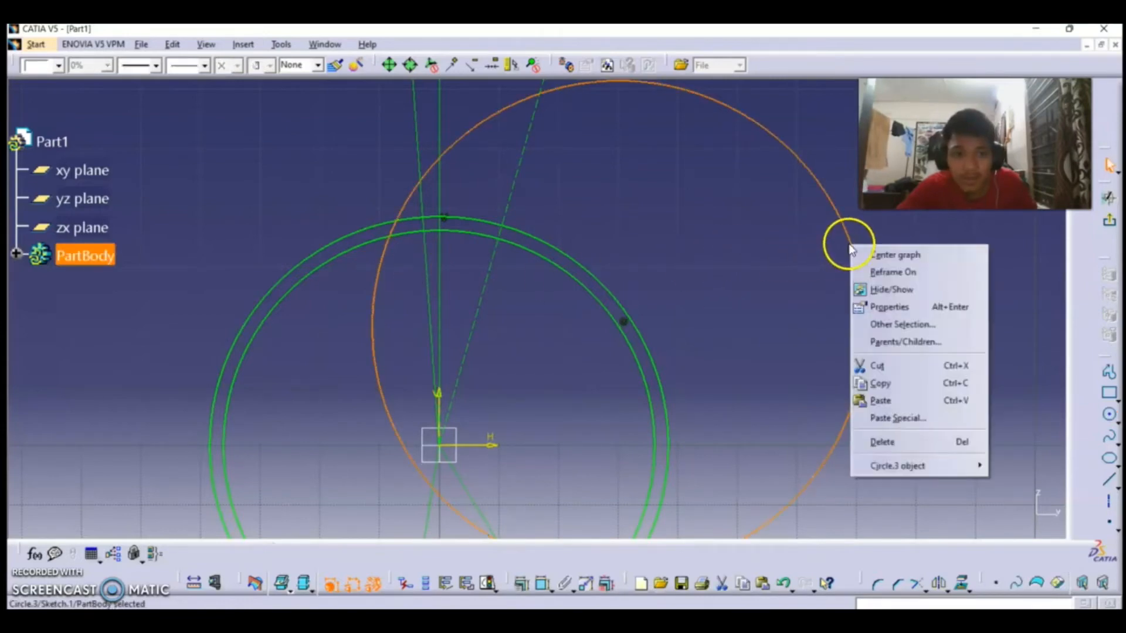
left_click(894, 449)
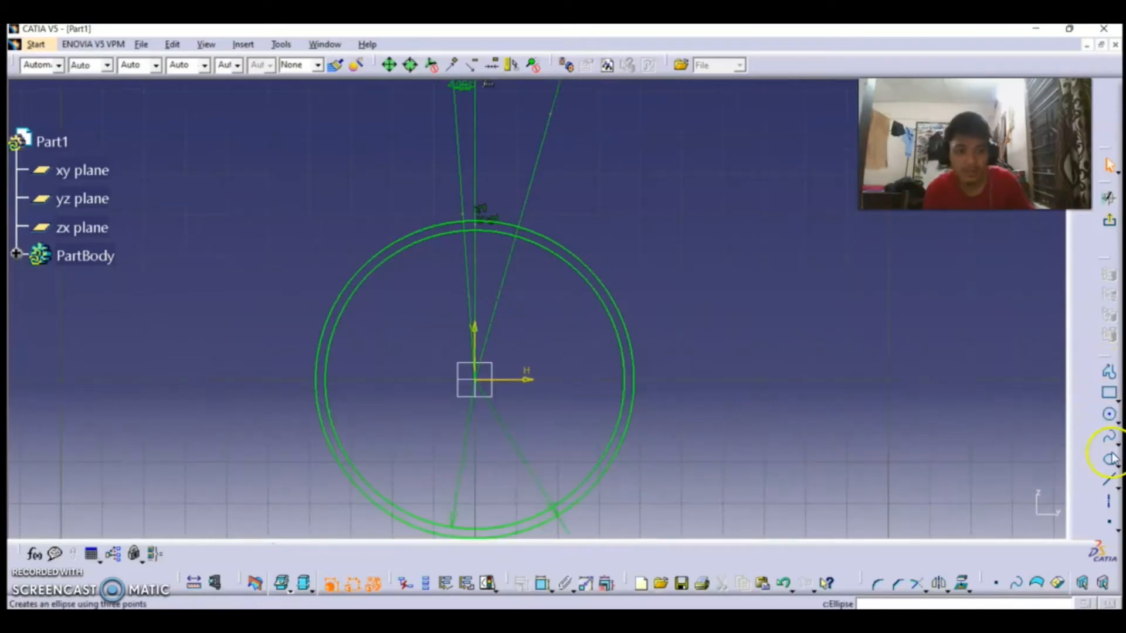
Sketch a circle centred on the upper-right arc of the inner reference circle, reaching across to the left slanted axis.
left_click(1108, 415)
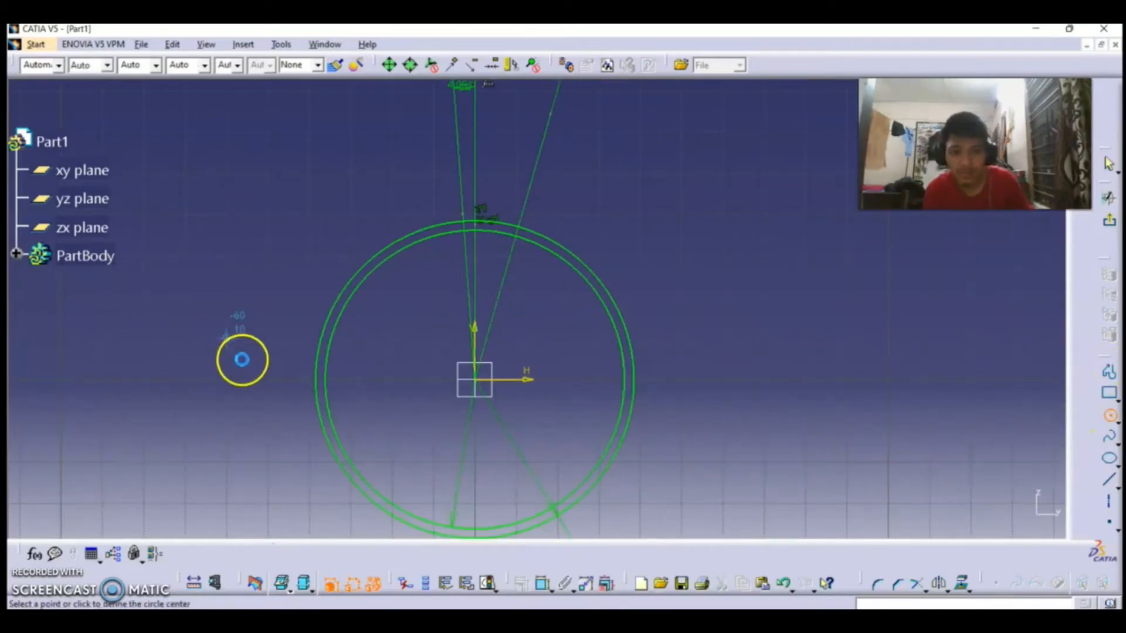
left_click(600, 297)
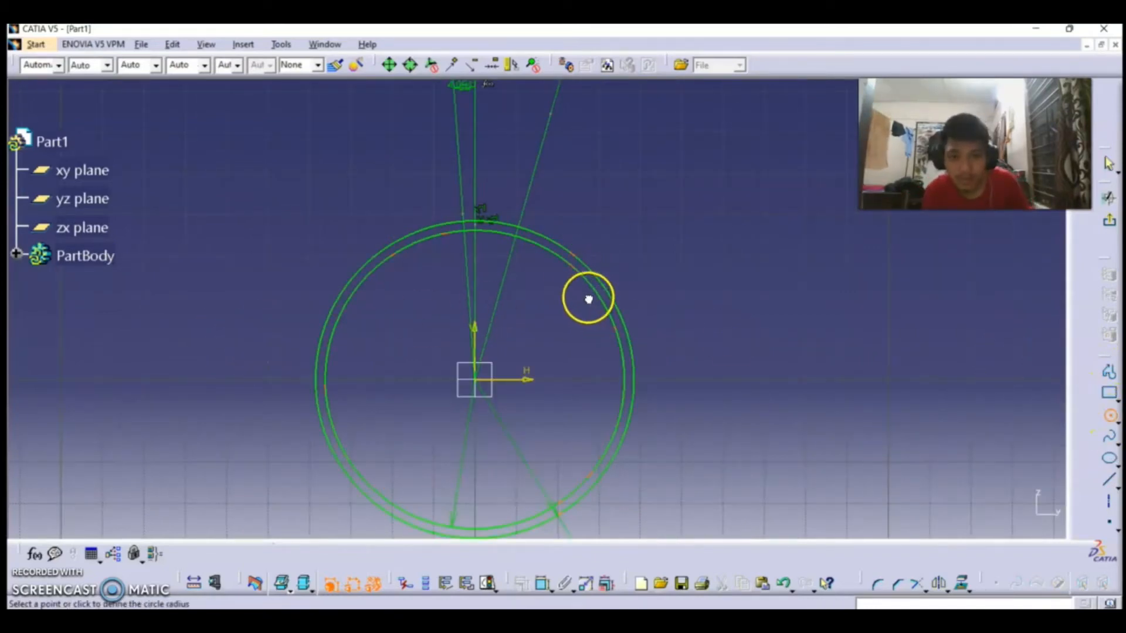
left_click(453, 244)
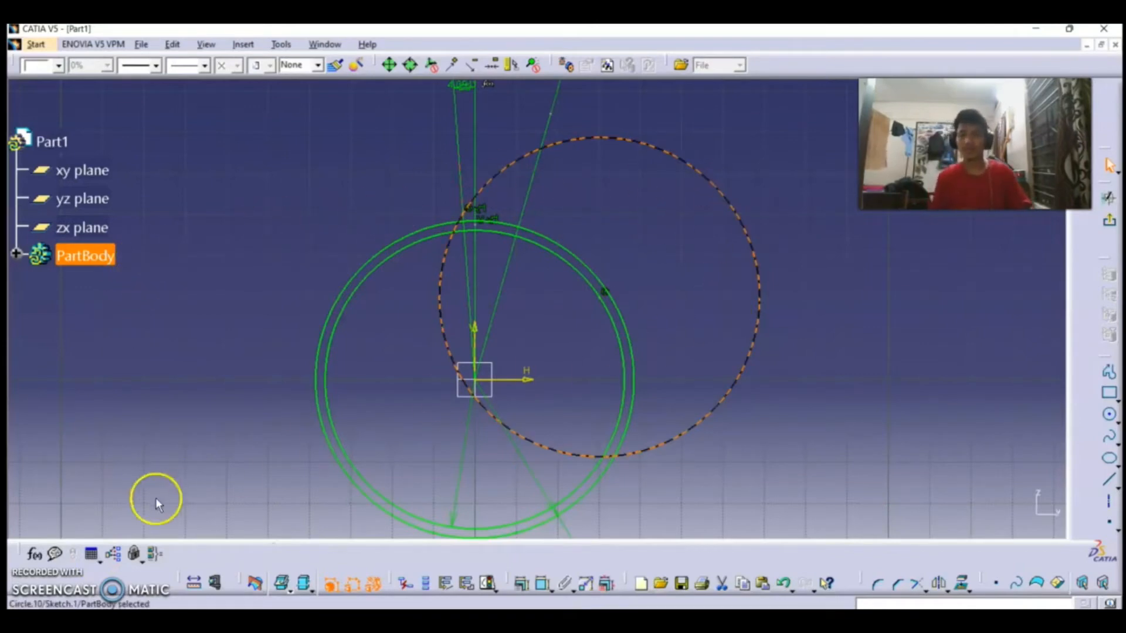
left_click(237, 326)
Delete the two concentric reference circles centred on the sketch origin.
left_click(330, 401)
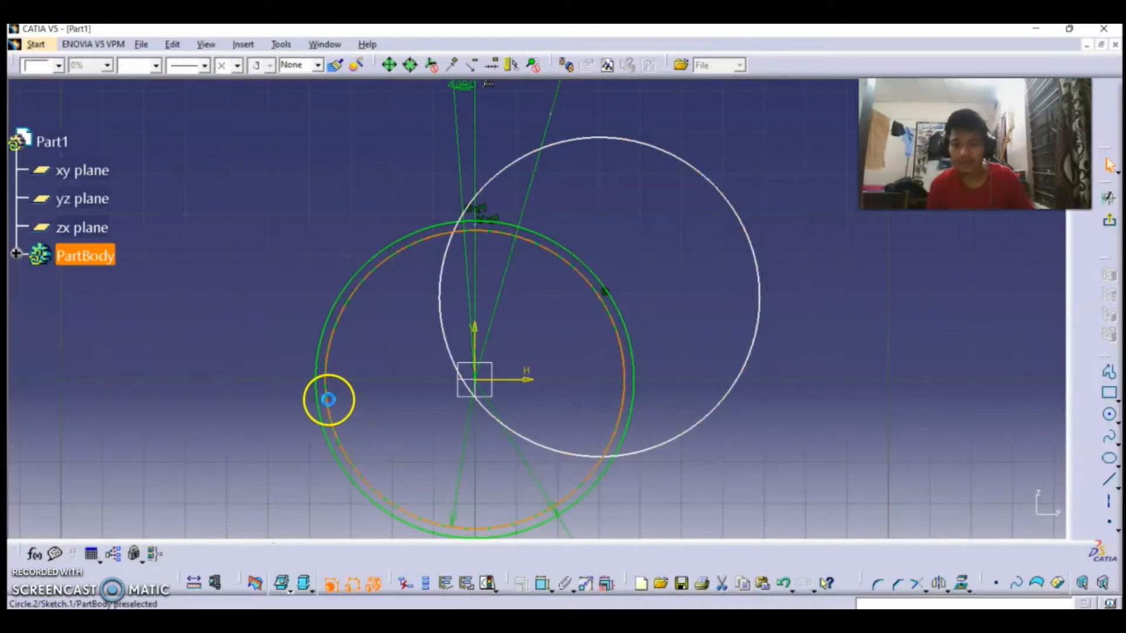
left_click(322, 425, "ctrl")
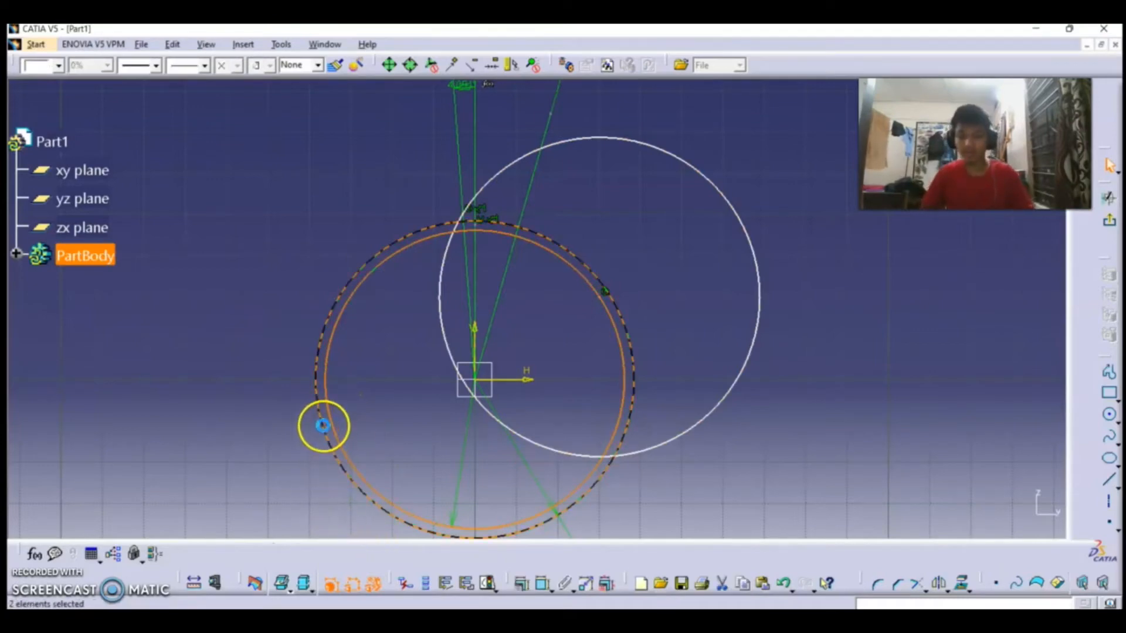
right_click(330, 430)
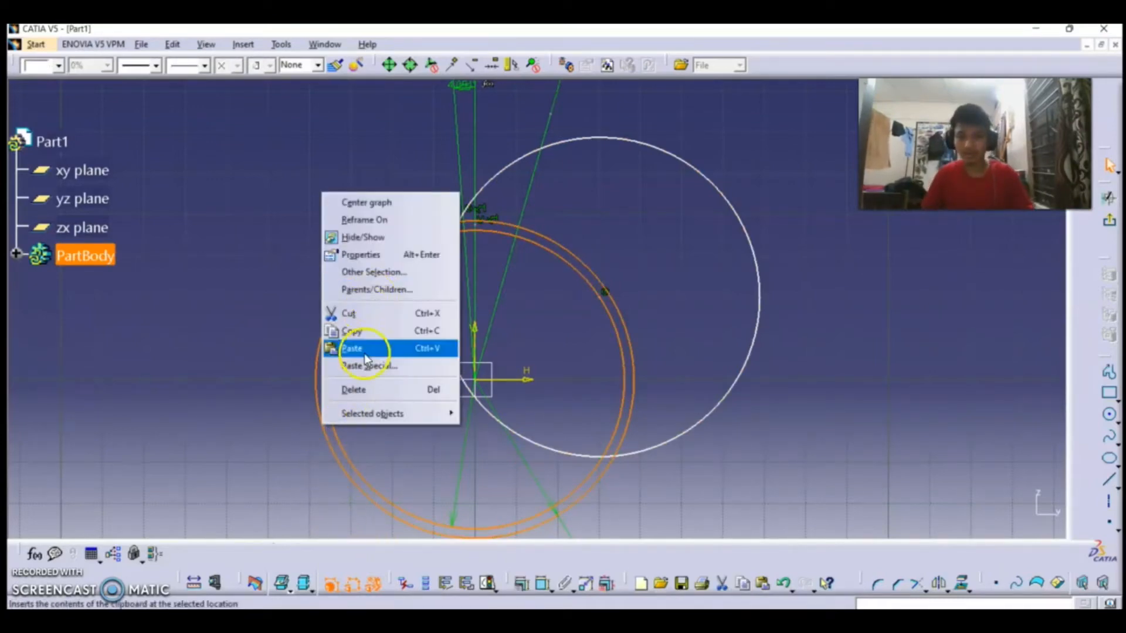
left_click(356, 388)
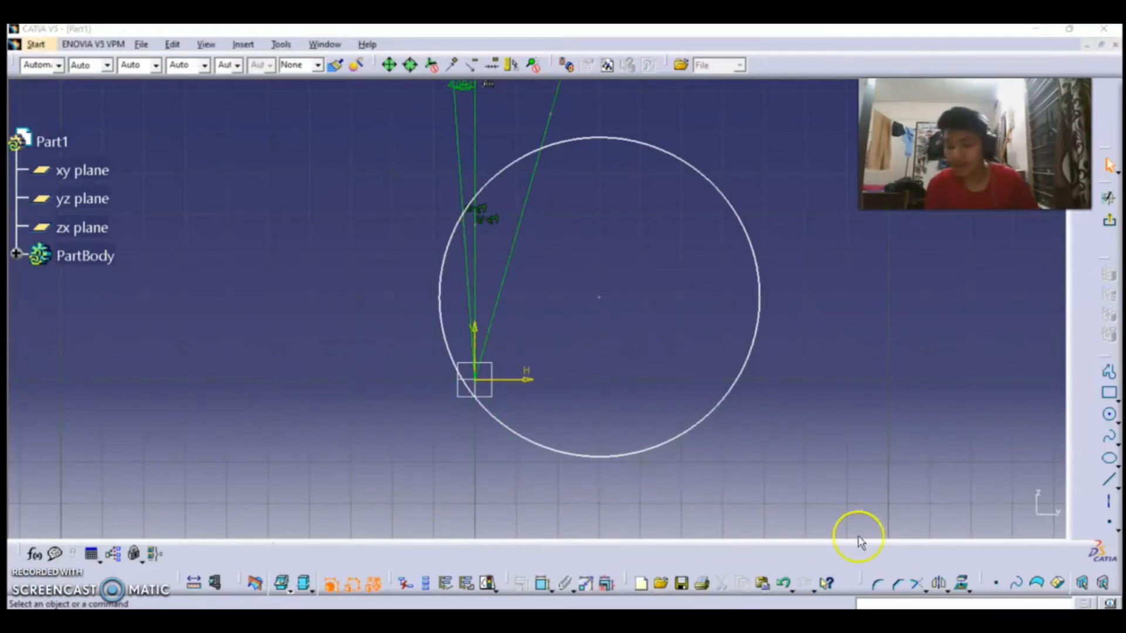
Sketch two concentric circles centred on the sketch origin, with radii of about 41 mm and 22 mm.
left_click(1111, 418)
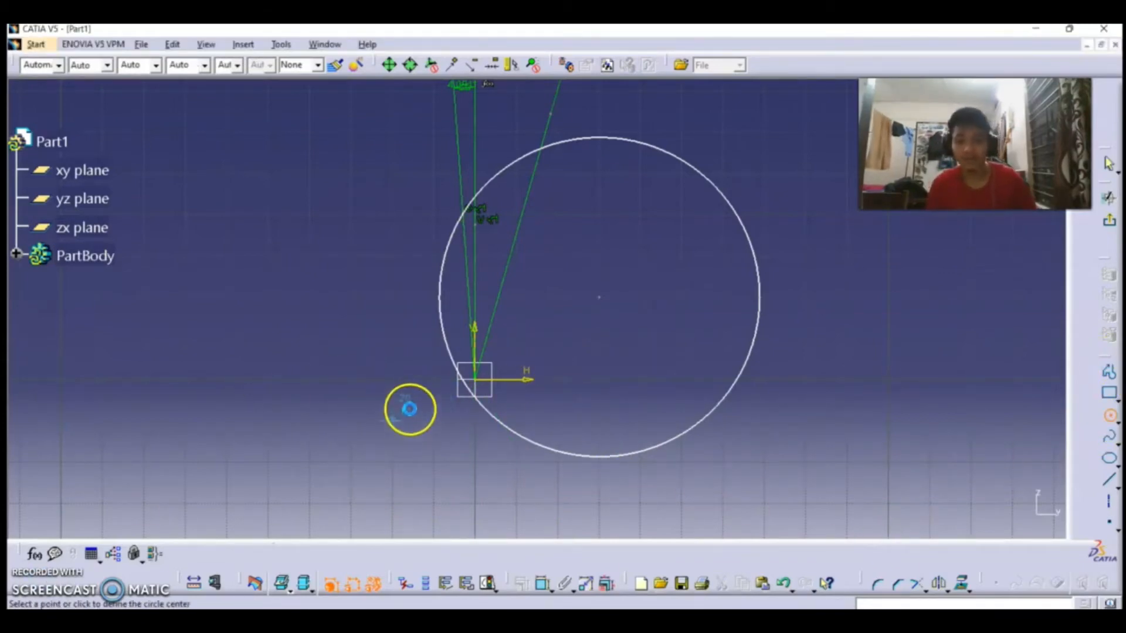
left_click(476, 383)
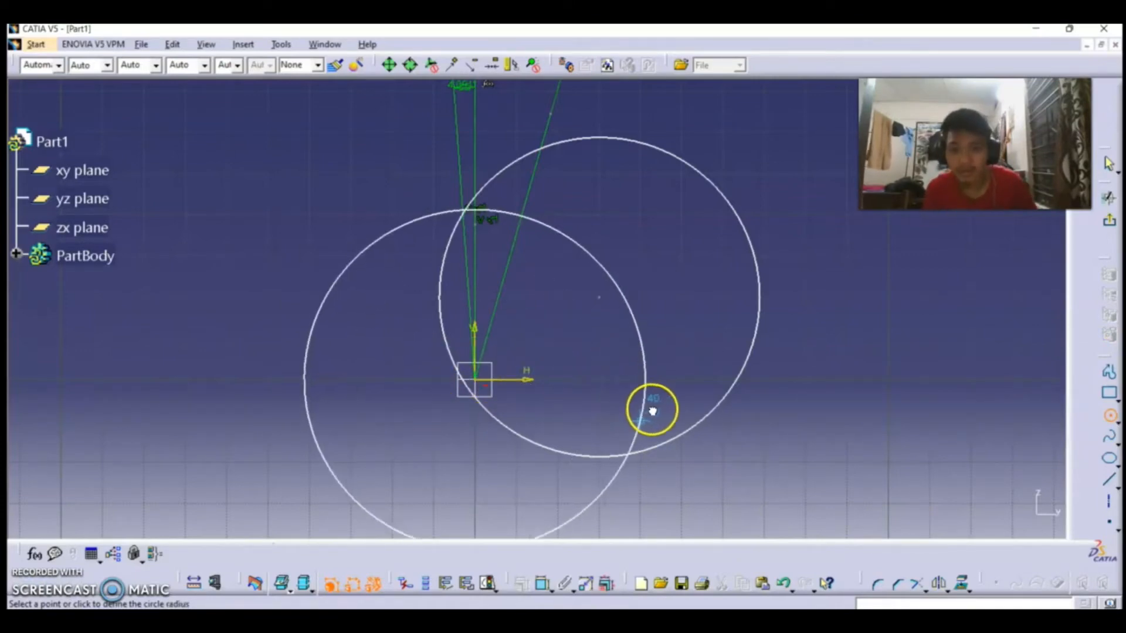
left_click(659, 410)
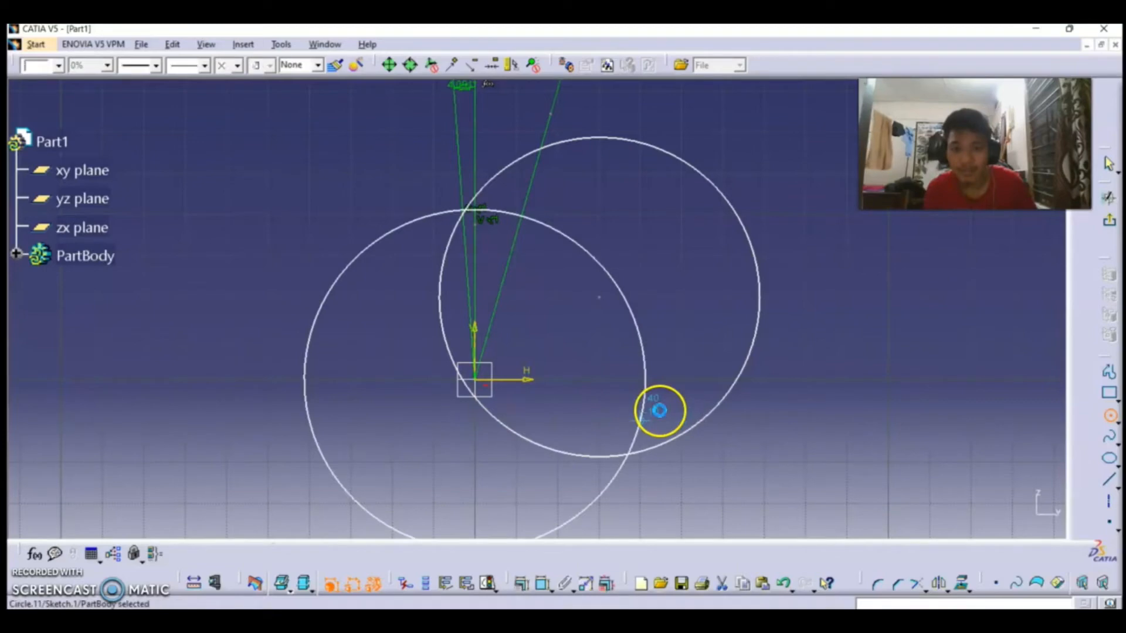
left_click(1109, 414)
left_click(474, 394)
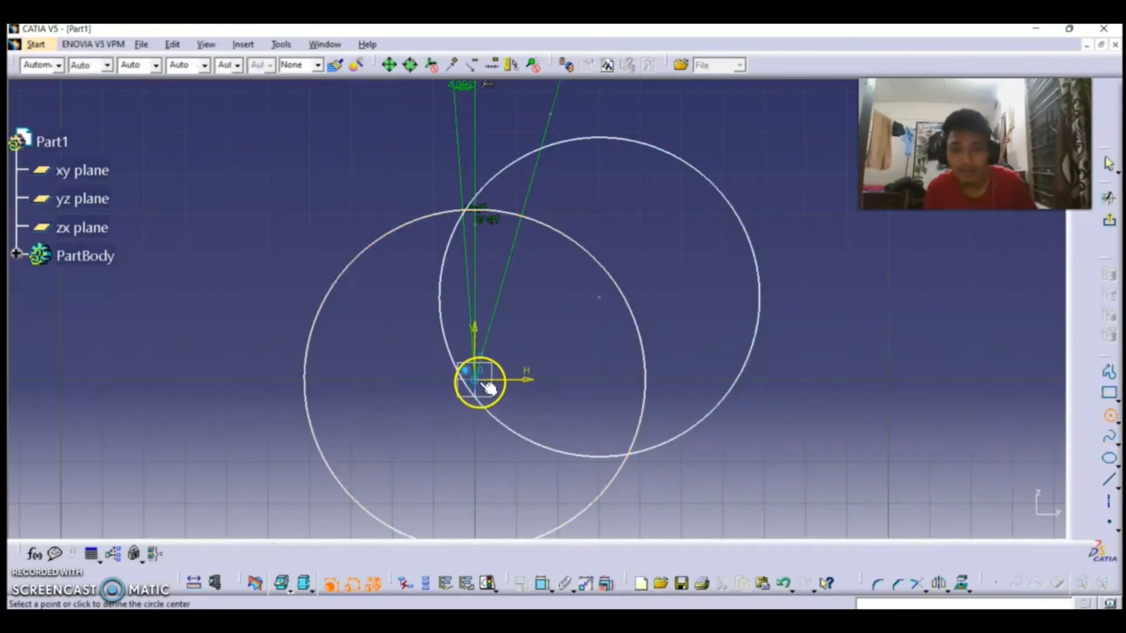
left_click(564, 420)
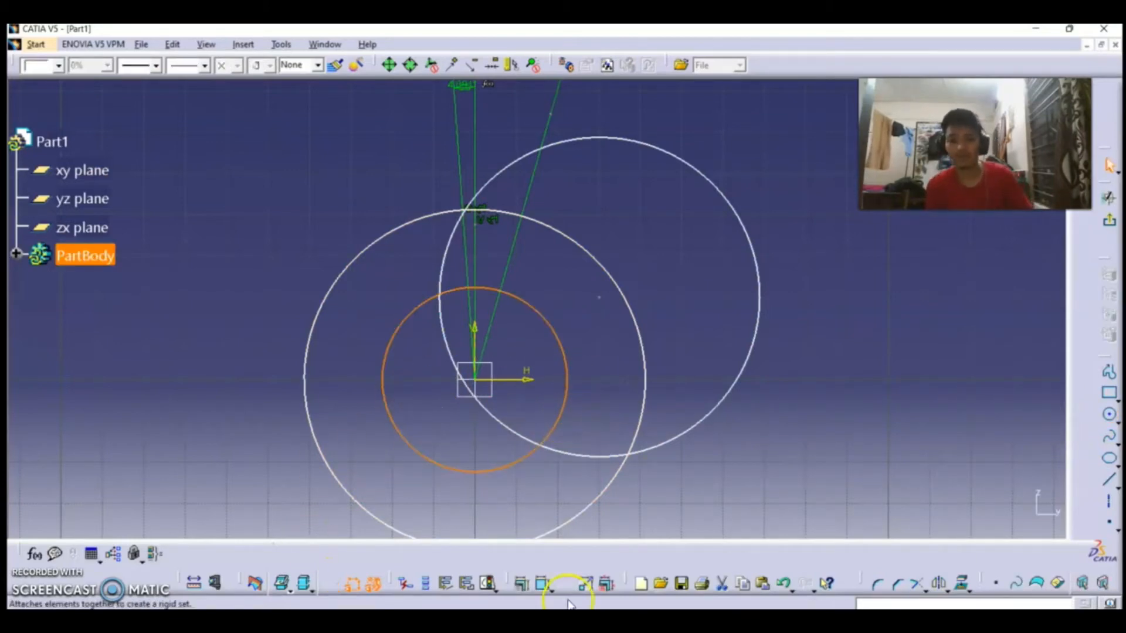
Add a radius constraint to the smaller concentric circle, placing the dimension just below it.
scroll(720, 401, "down", 1)
left_click(541, 583)
left_click(444, 454)
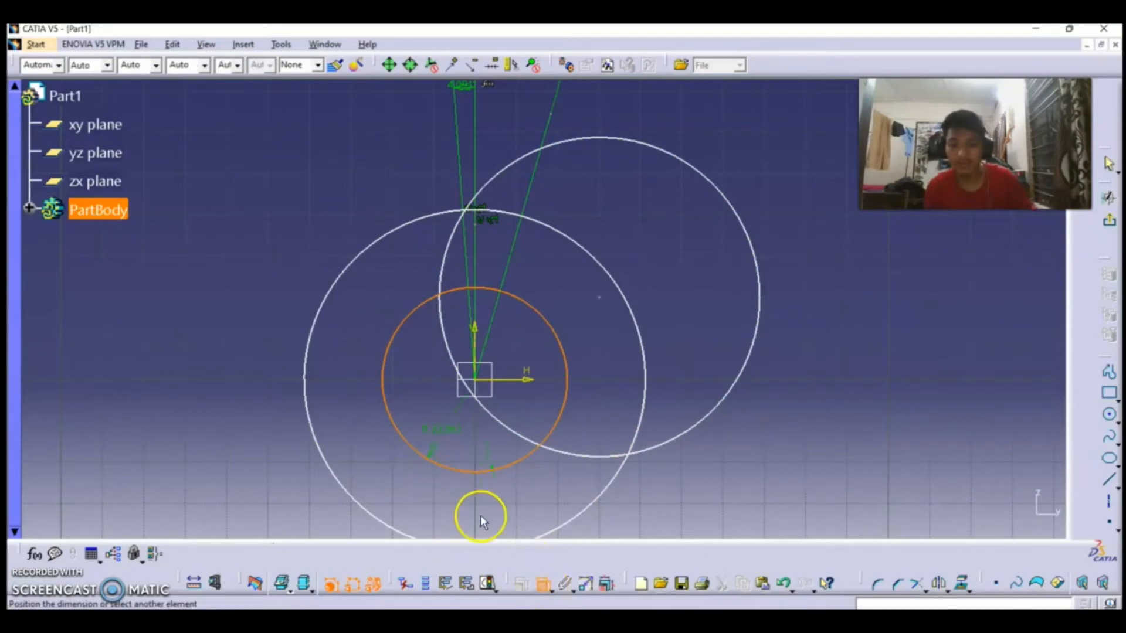
left_click(495, 502)
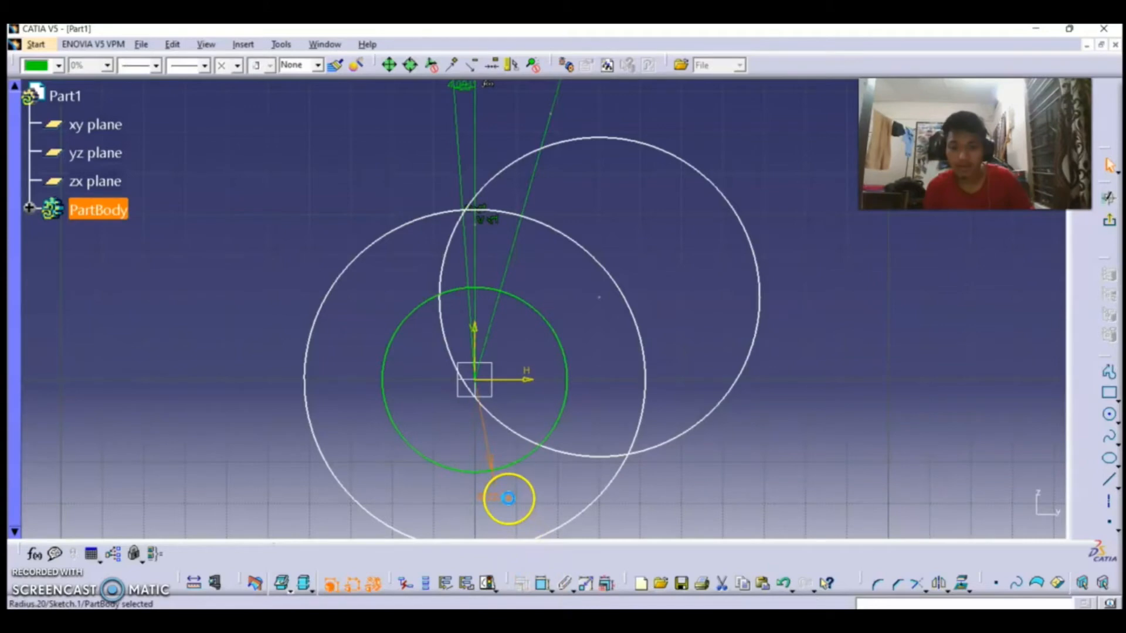
Try to drive the smaller concentric circle's radius by formula with the parameter rd.
double_click(517, 508)
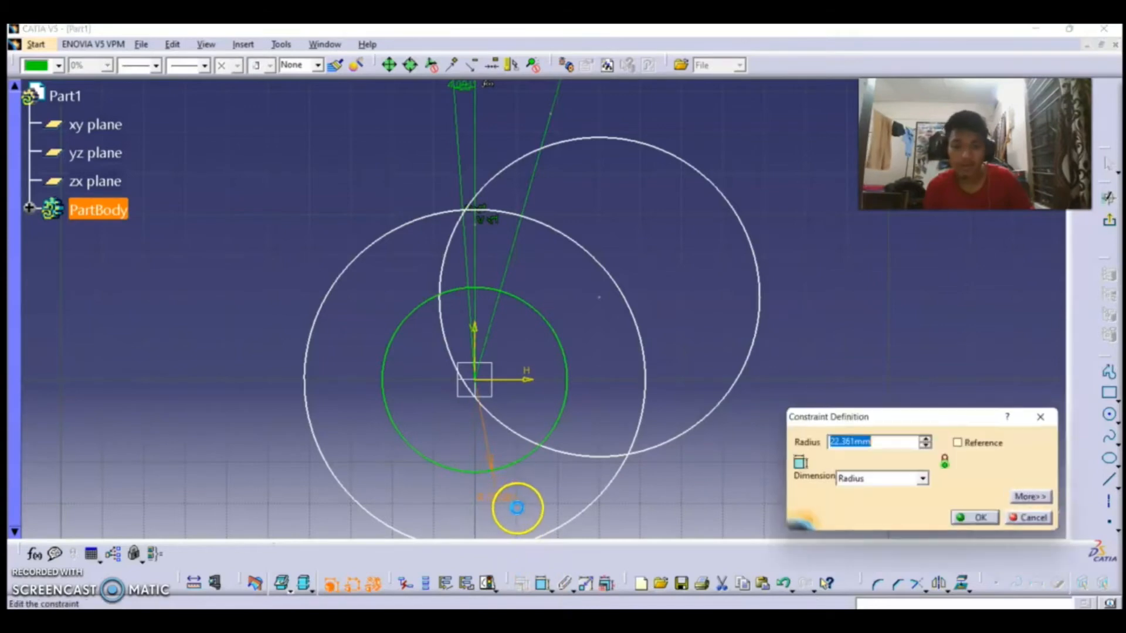
right_click(896, 445)
left_click(933, 278)
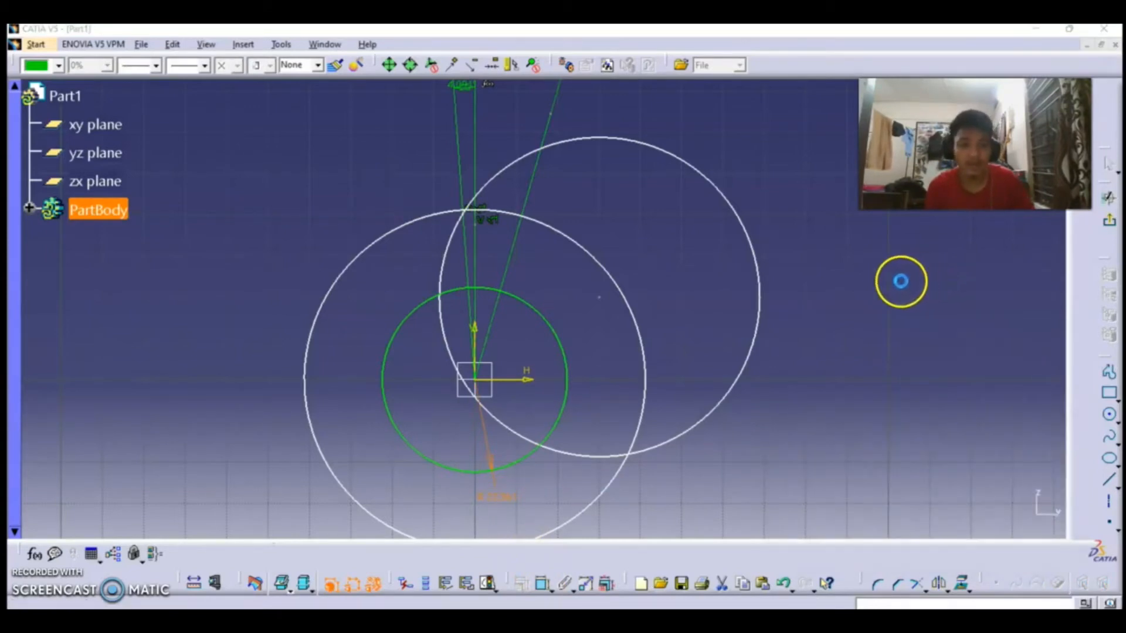
scroll(961, 469, "down", 10)
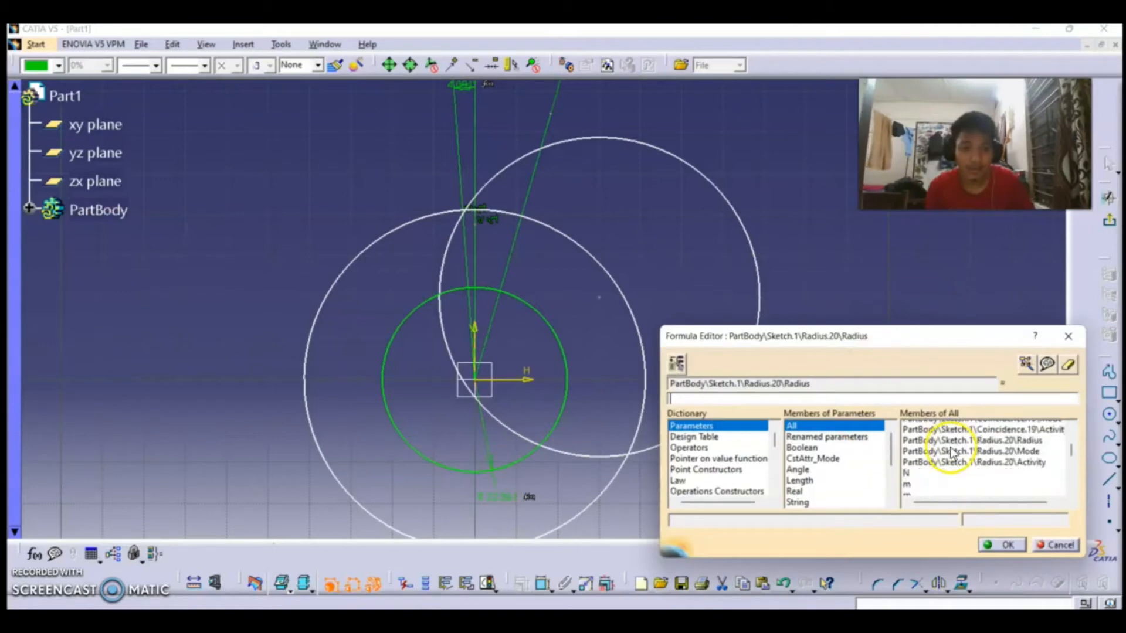
scroll(948, 449, "down", 3)
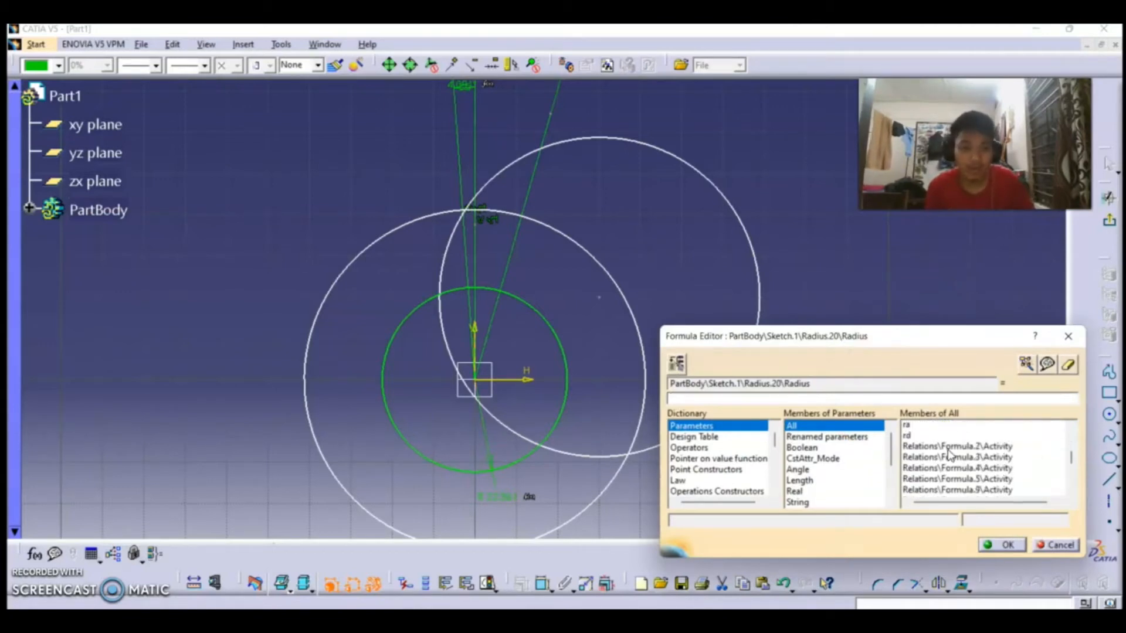
left_click(911, 466)
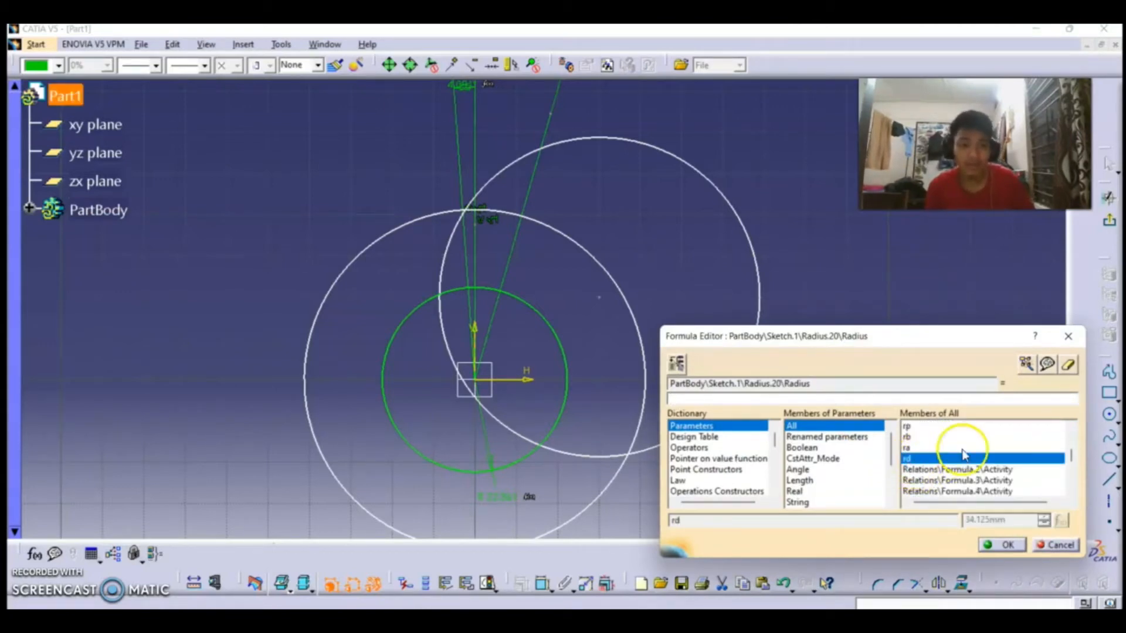
left_click(1009, 547)
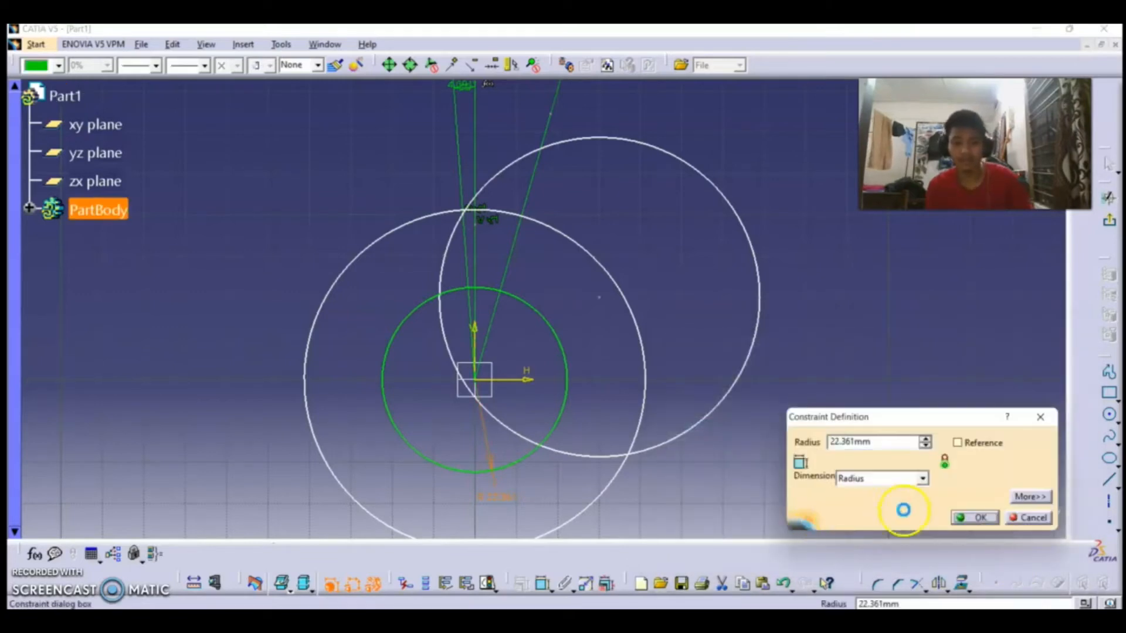
left_click(981, 519)
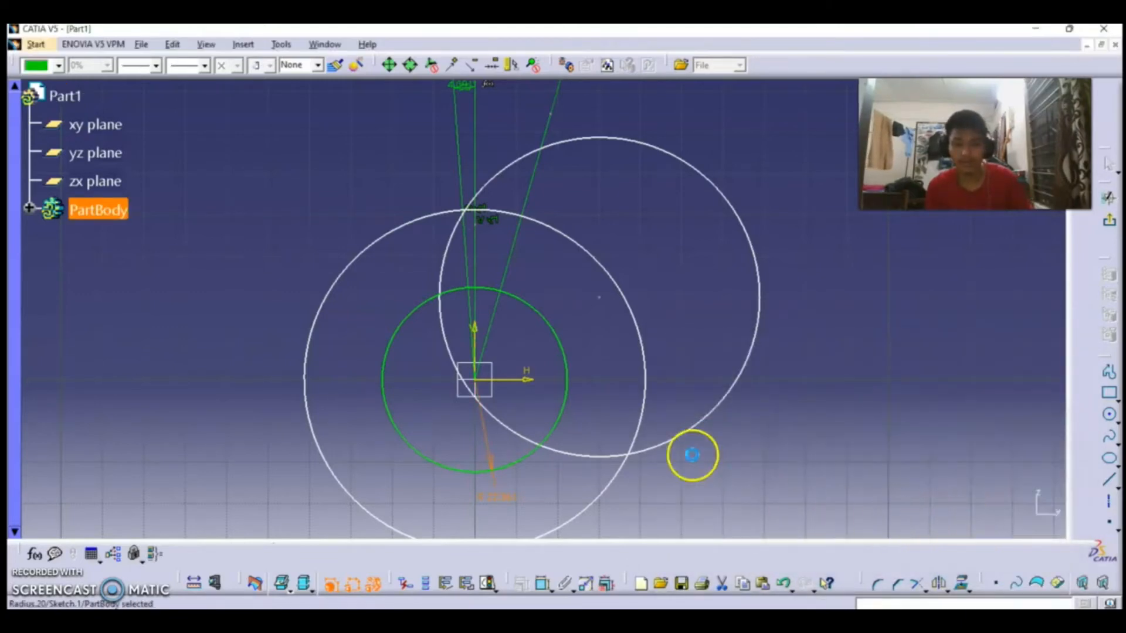
Add a radius constraint to the larger concentric circle, placing the dimension outside its lower-right arc.
left_click(372, 512)
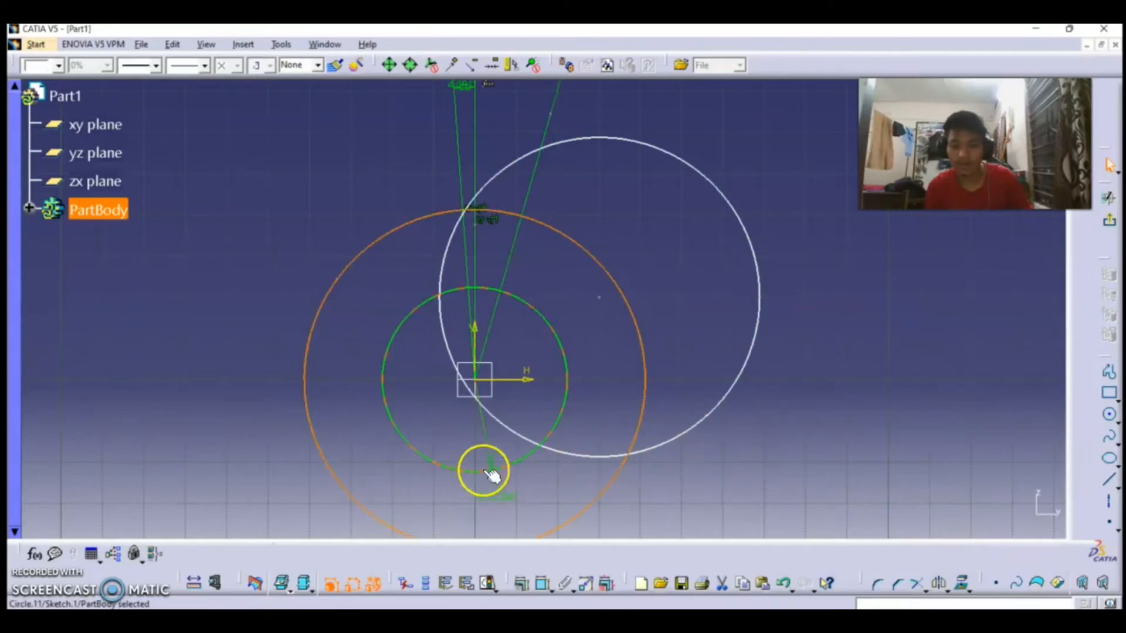
left_click(542, 588)
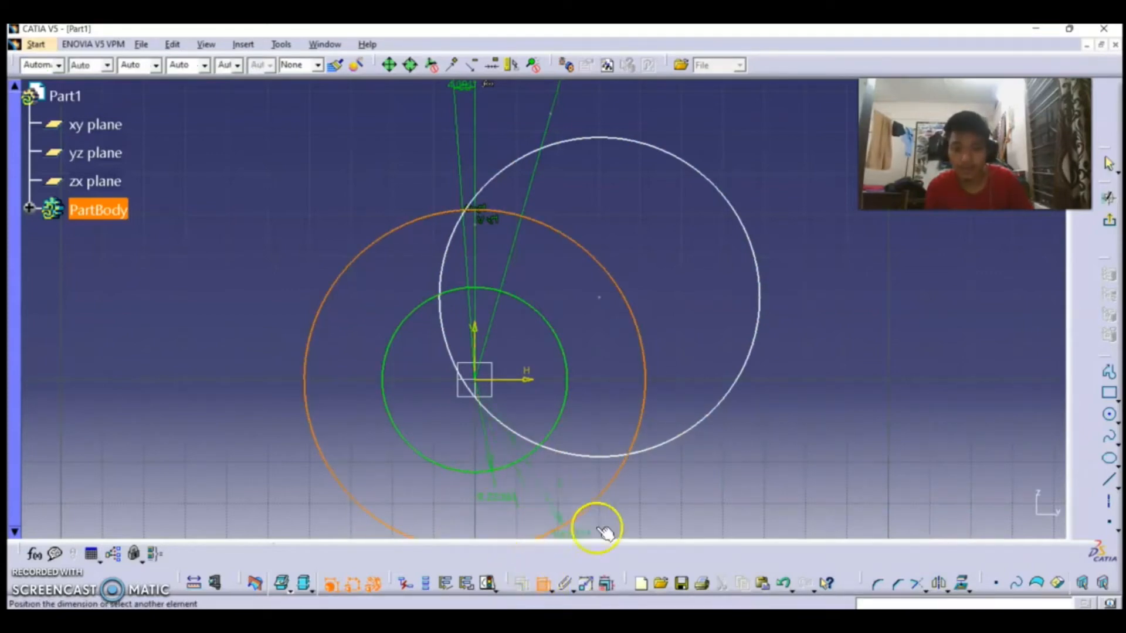
left_click(623, 521)
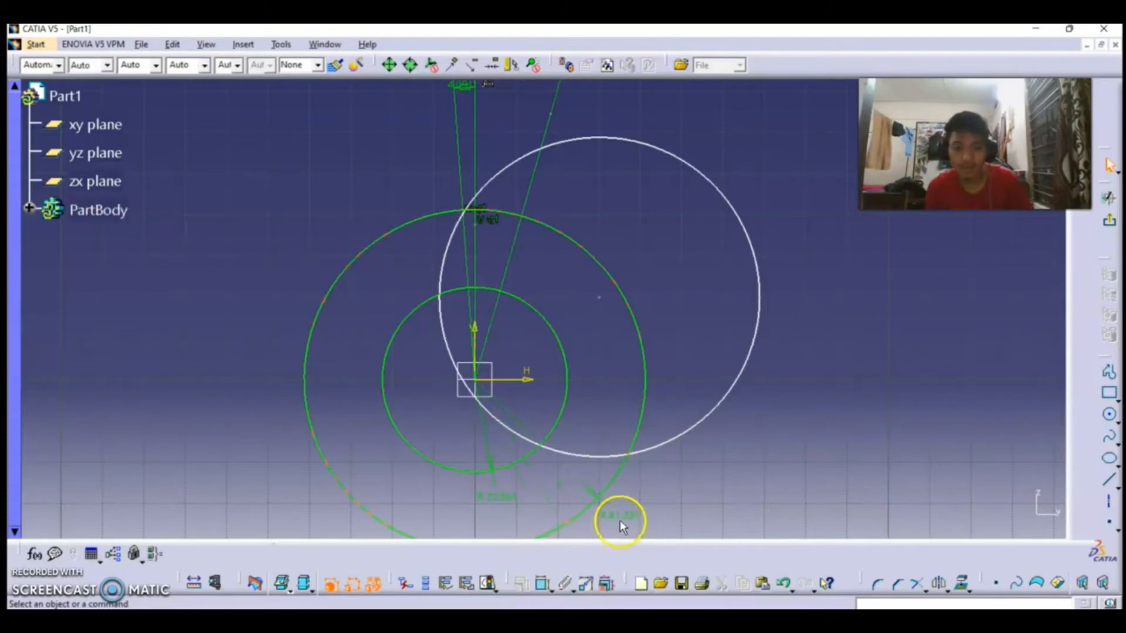
Drive the larger concentric circle's radius by formula with the parameter ra.
double_click(643, 514)
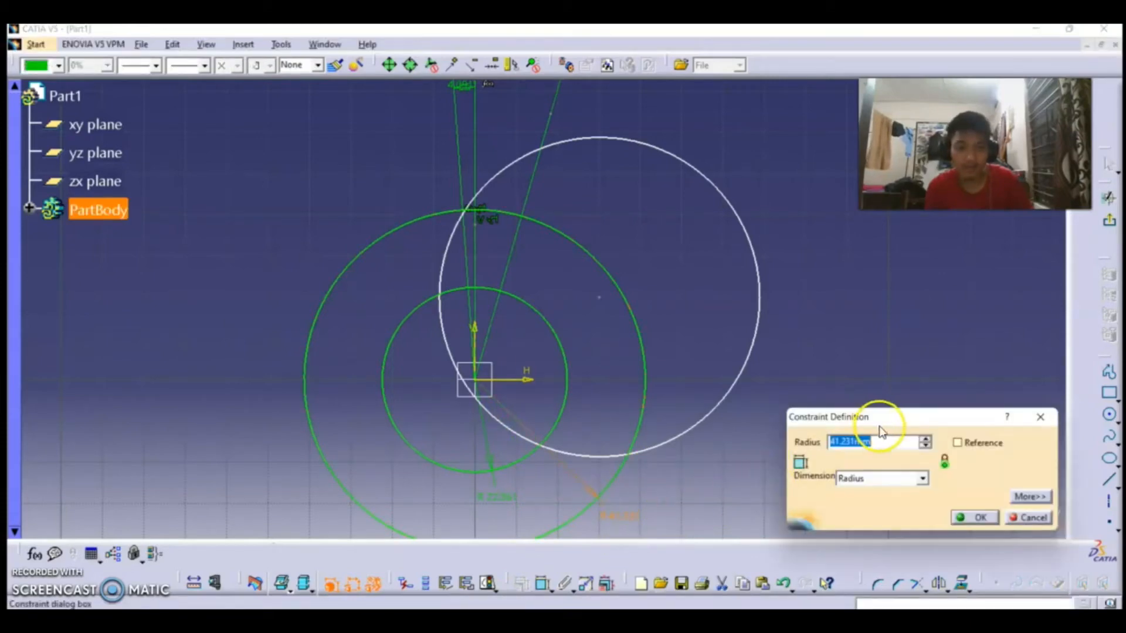
right_click(881, 442)
left_click(926, 274)
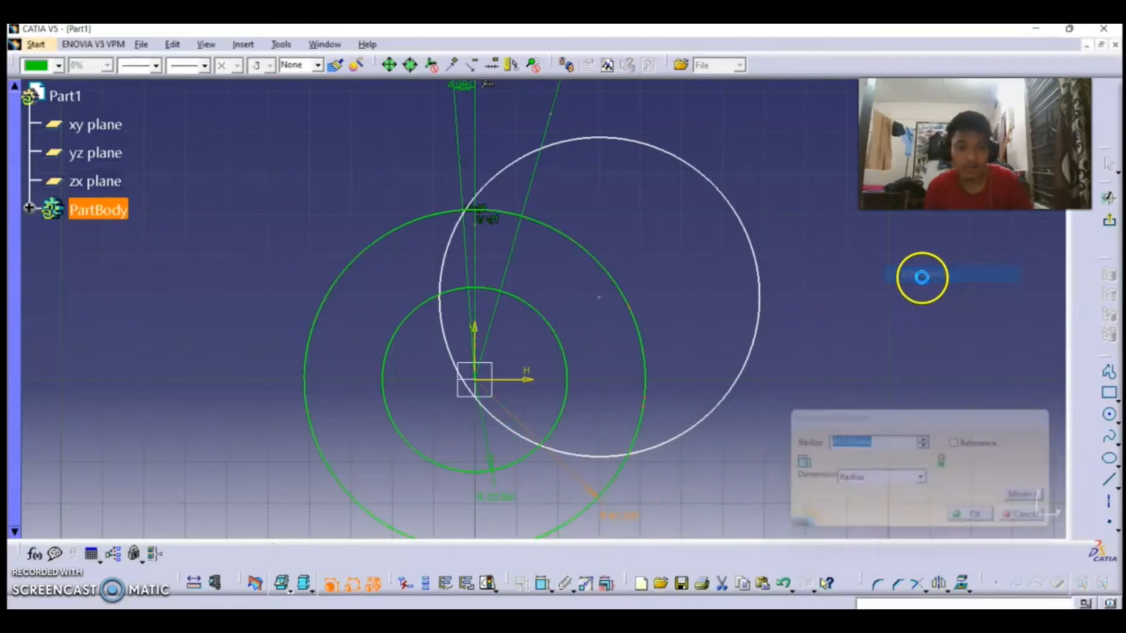
scroll(960, 434, "down", 10)
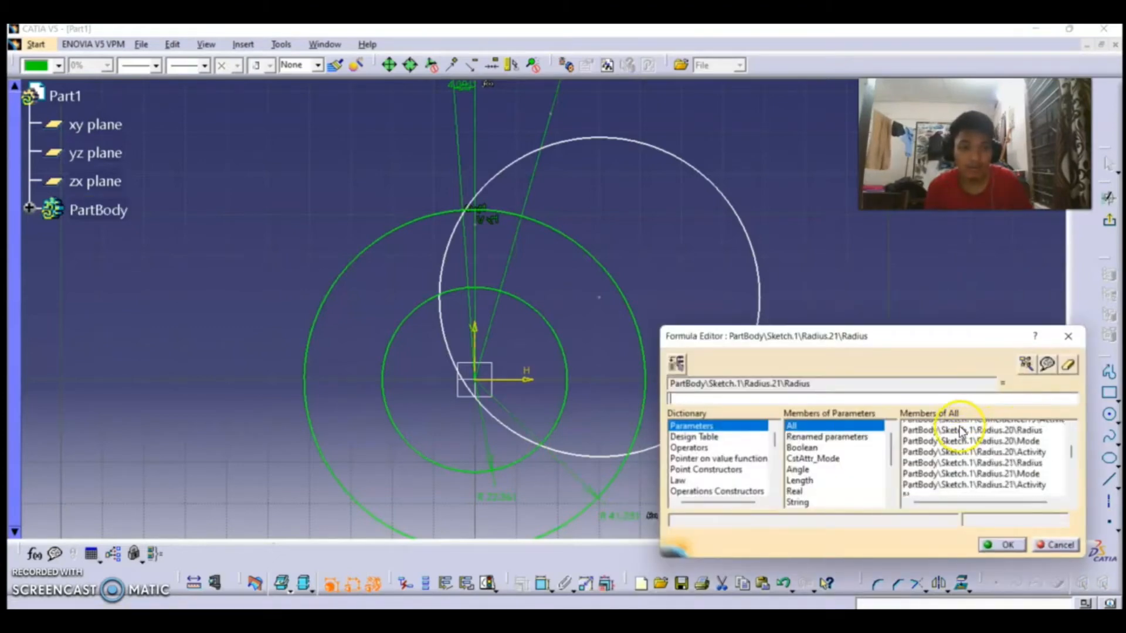
scroll(958, 435, "down", 5)
scroll(943, 450, "up", 5)
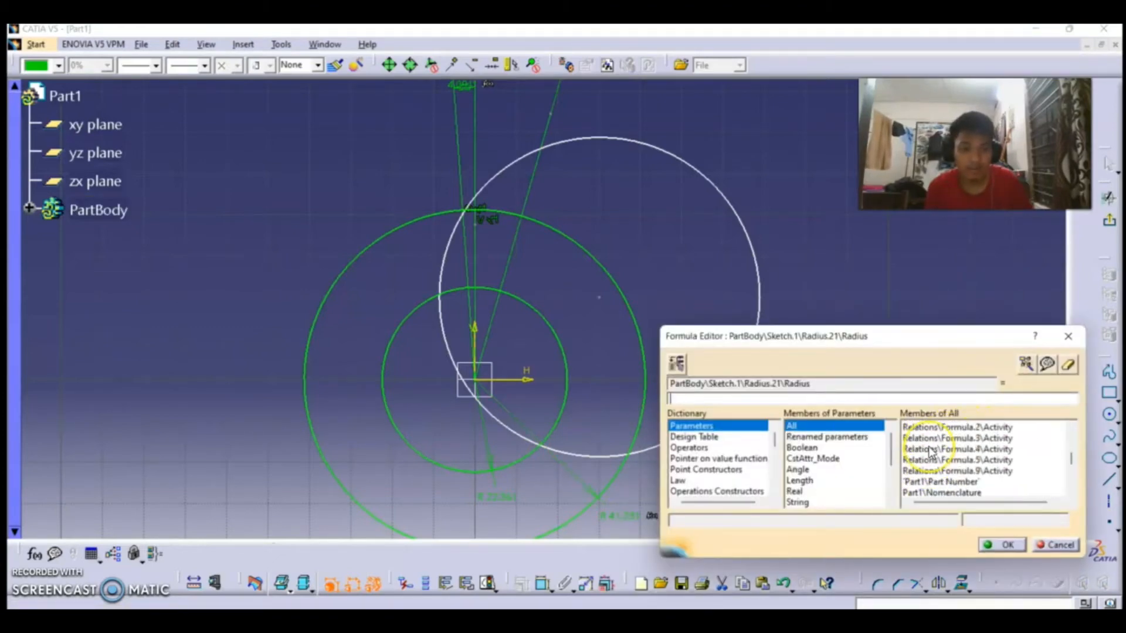
scroll(932, 463, "up", 1)
left_click(913, 482)
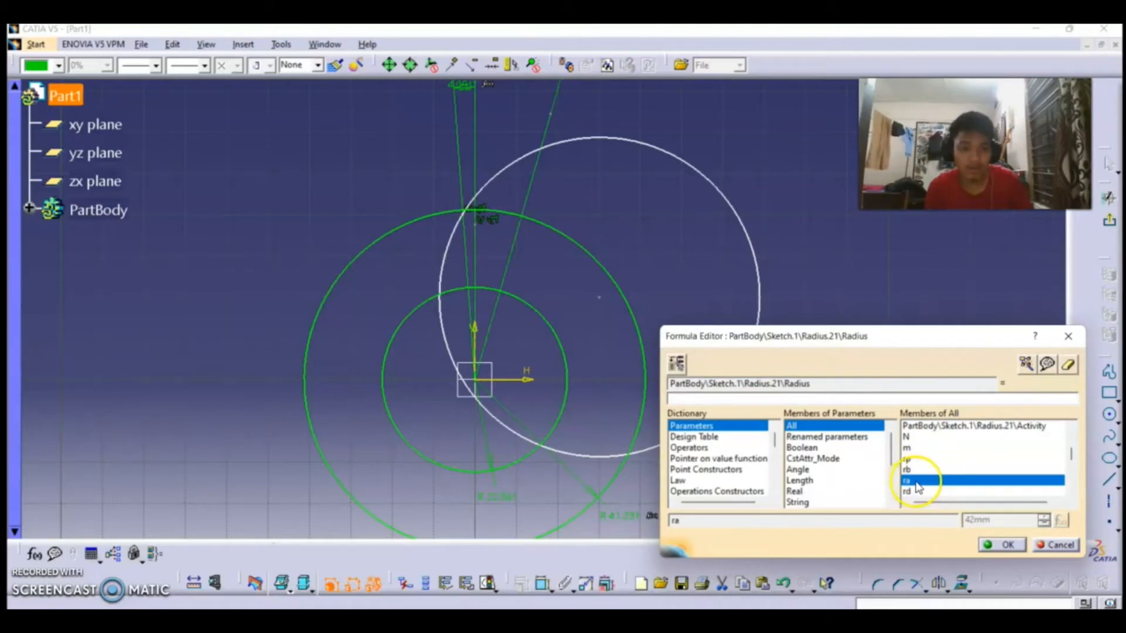
left_click(1006, 546)
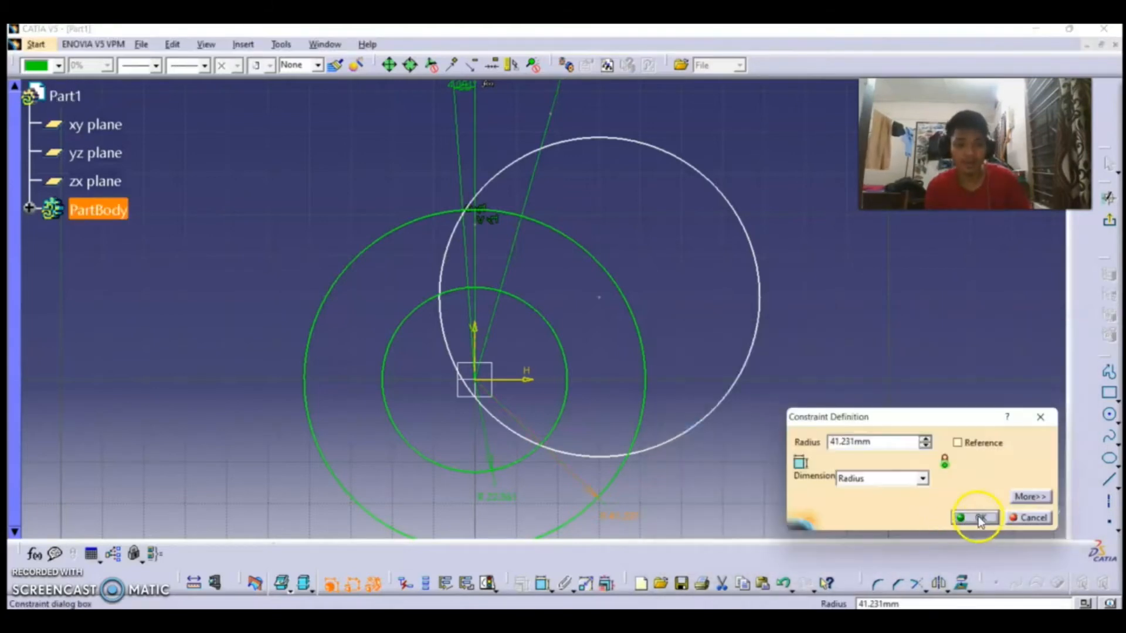
left_click(981, 515)
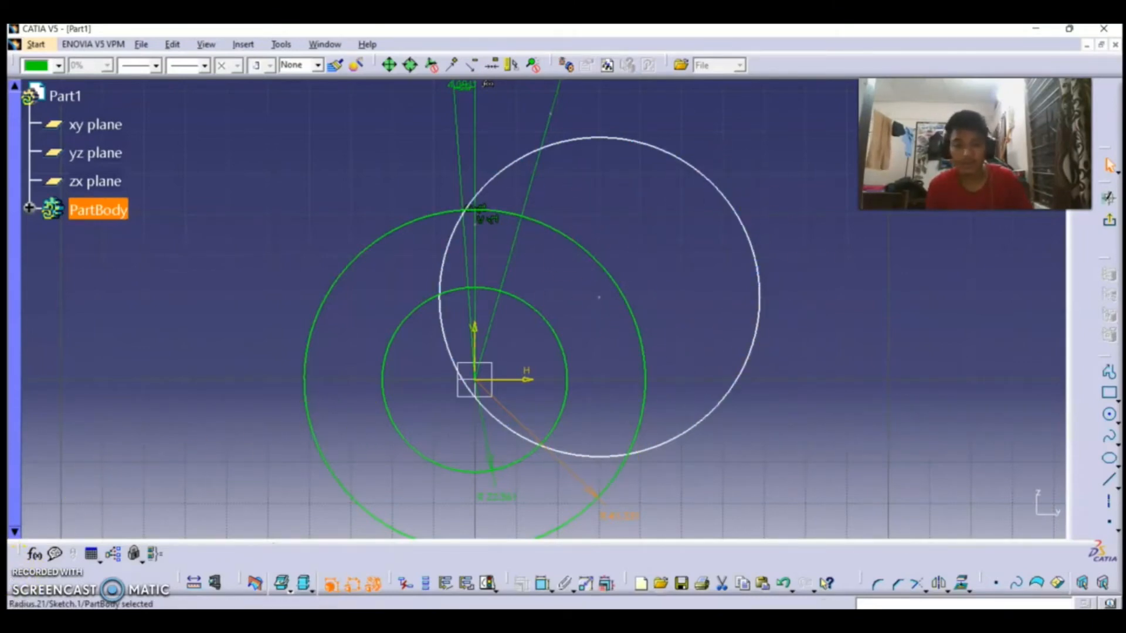
left_click(520, 266)
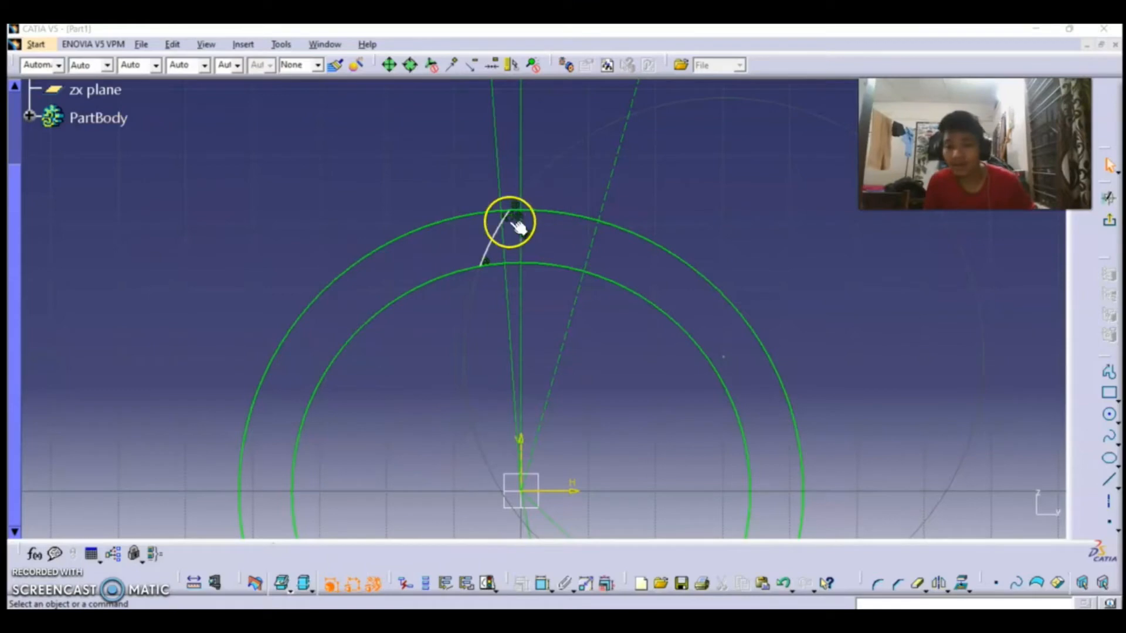
Add a corner of about 1.6 mm radius between the lower end of the tooth flank arc and the inner root circle.
left_click(488, 239)
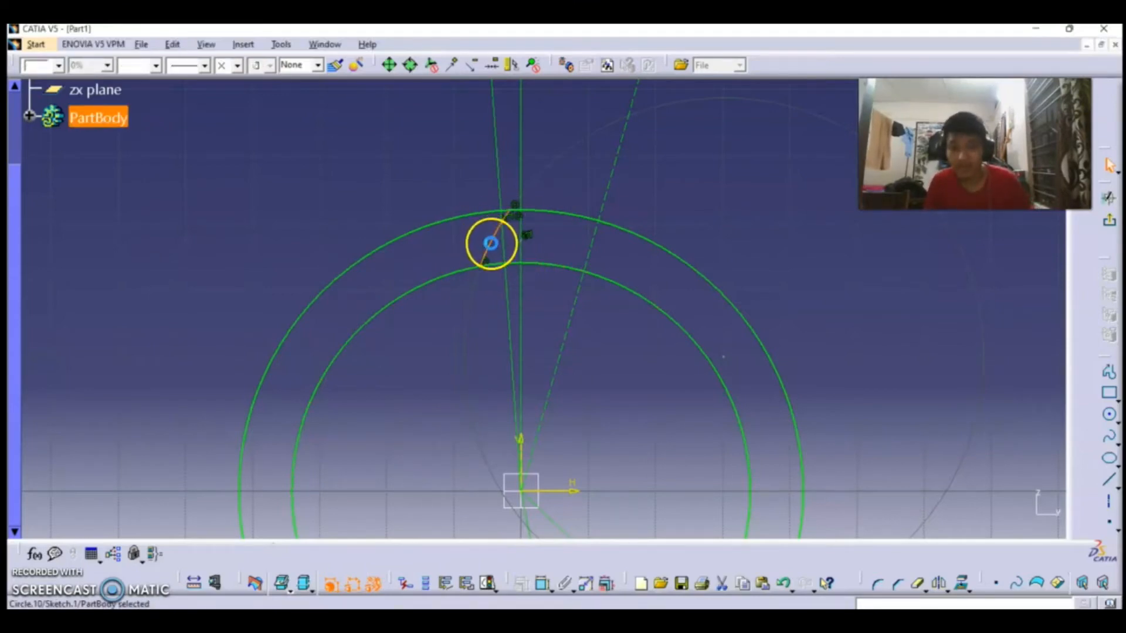
left_click(465, 270, "ctrl")
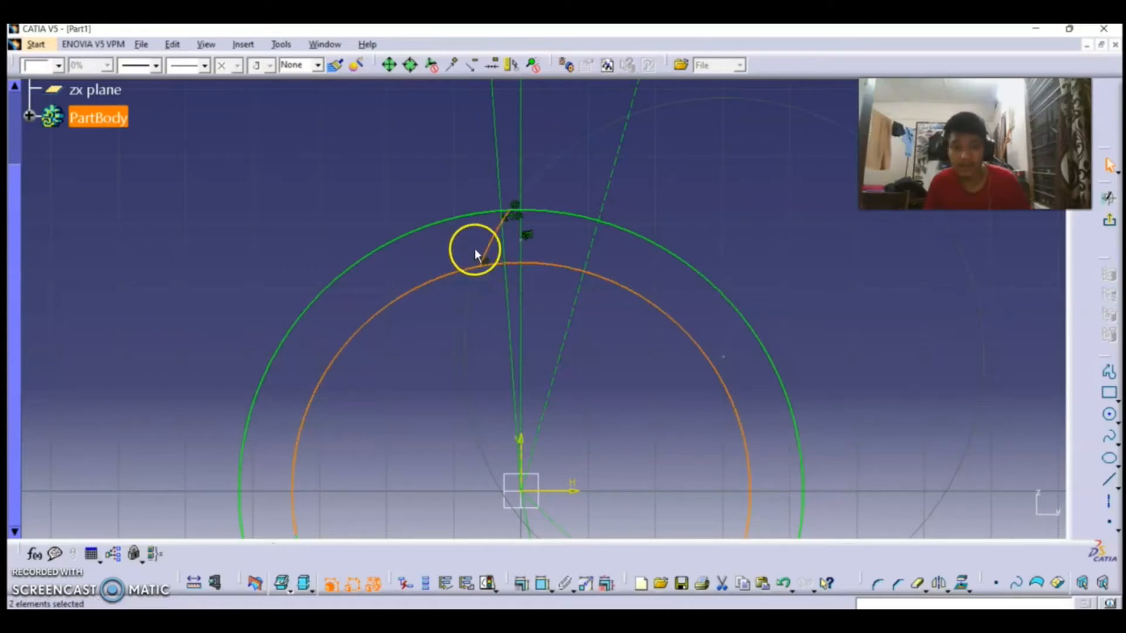
left_click(878, 582)
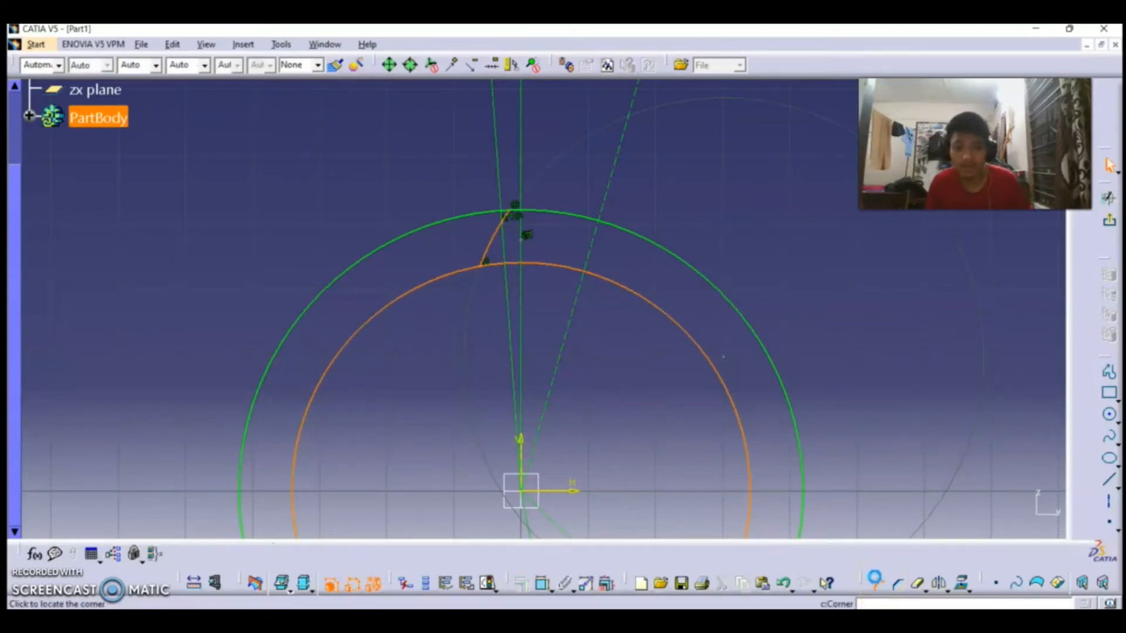
left_click(481, 264)
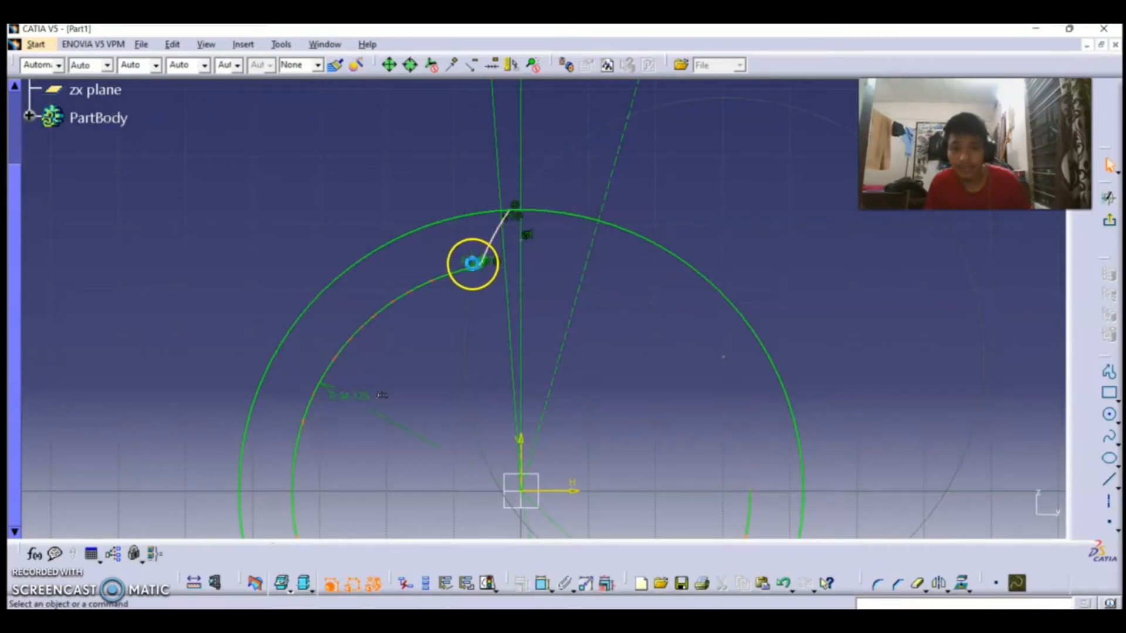
left_click(468, 265)
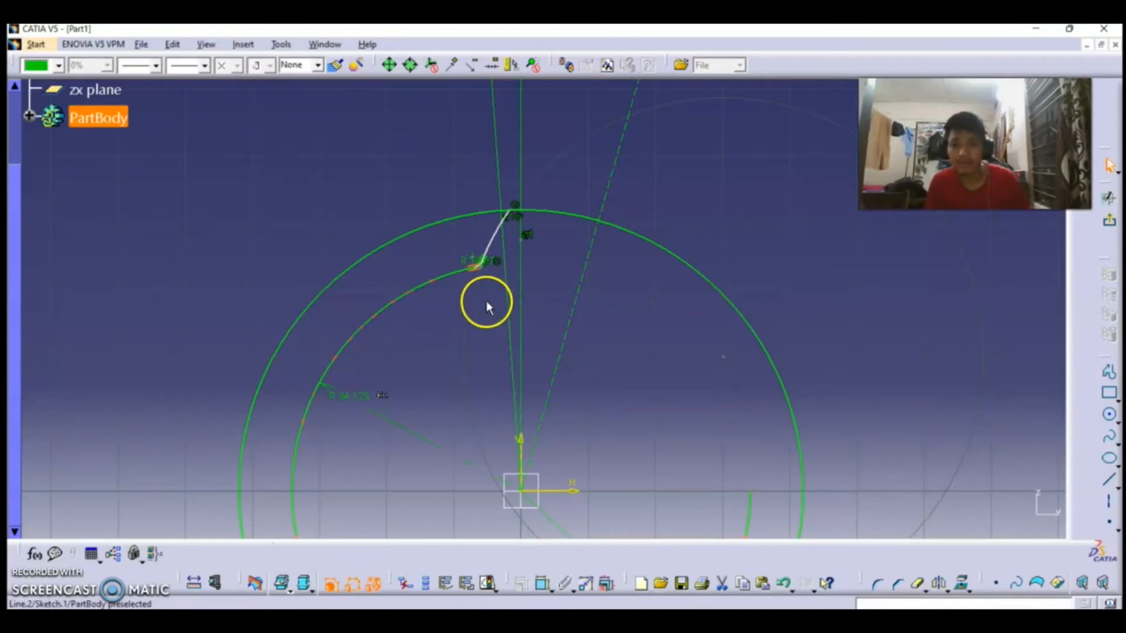
Drive the root corner's radius with the formula 0.39*m.
double_click(476, 261)
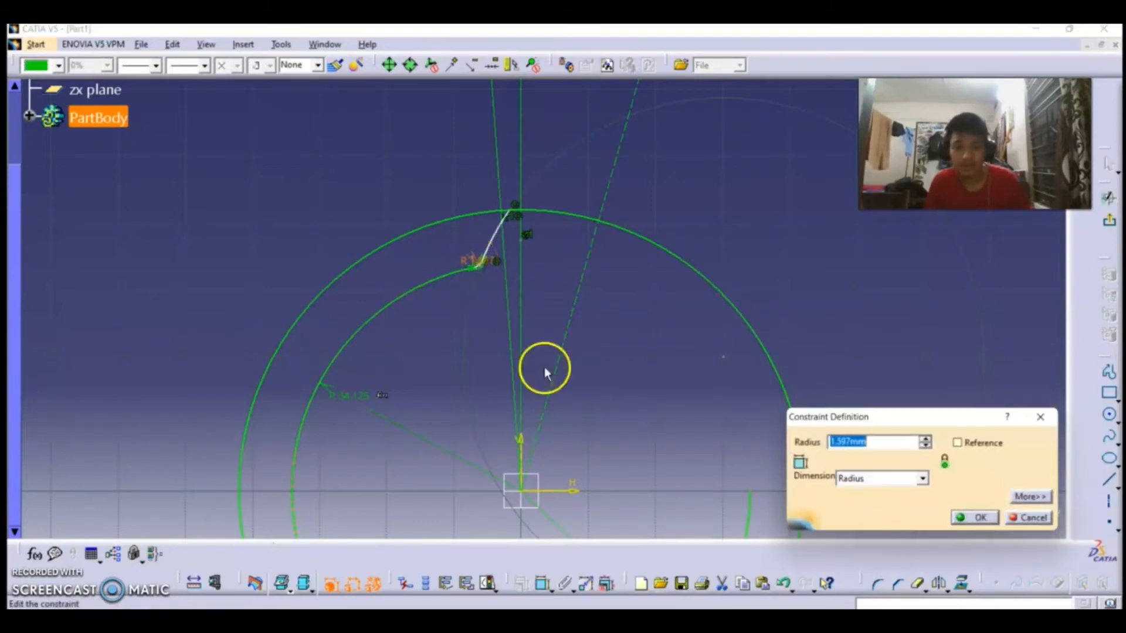
right_click(888, 441)
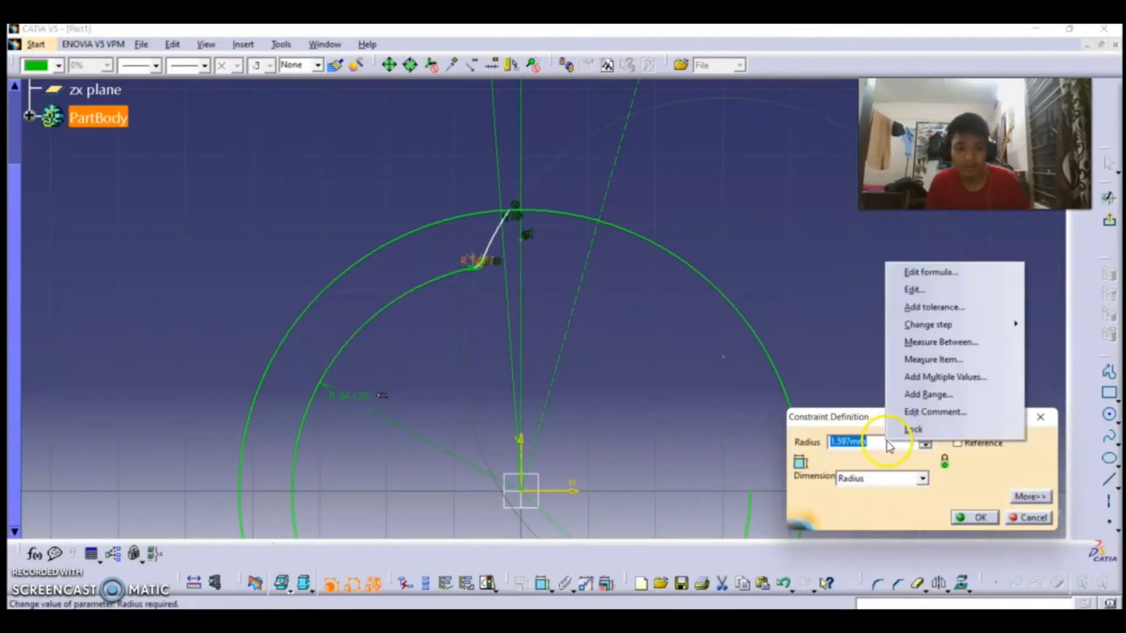
left_click(939, 273)
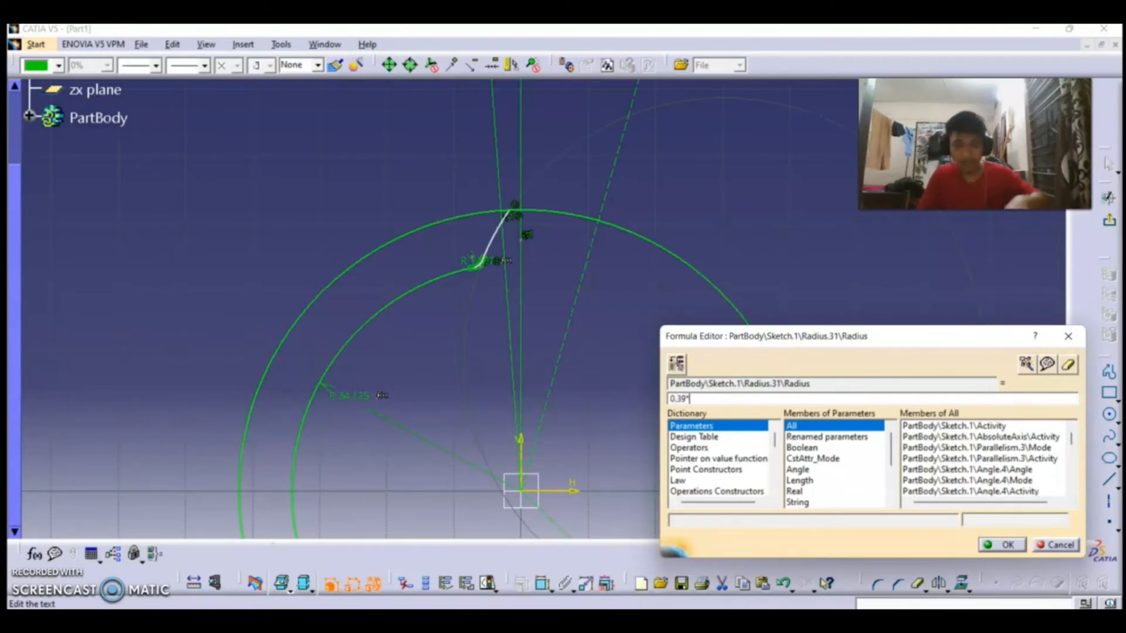
type("m")
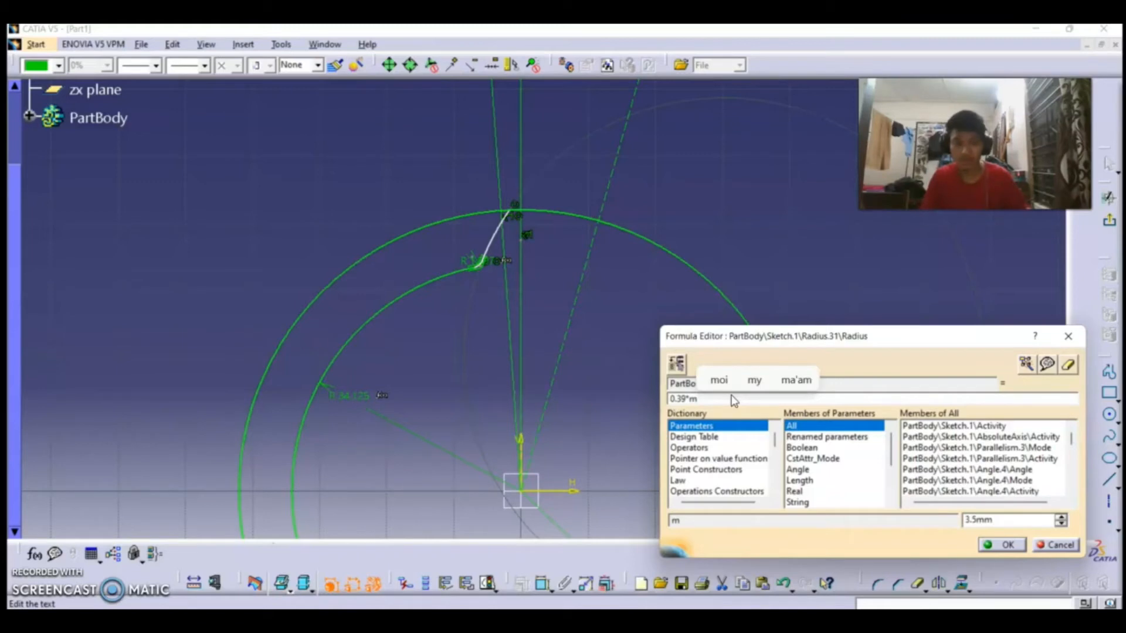
left_click(1007, 545)
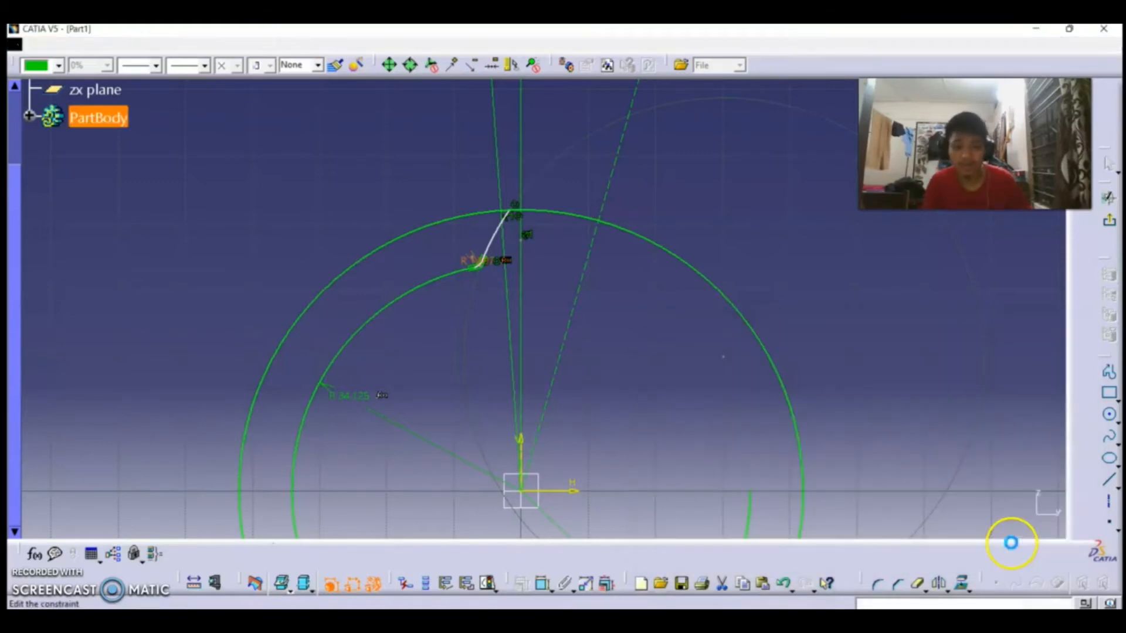
left_click(980, 519)
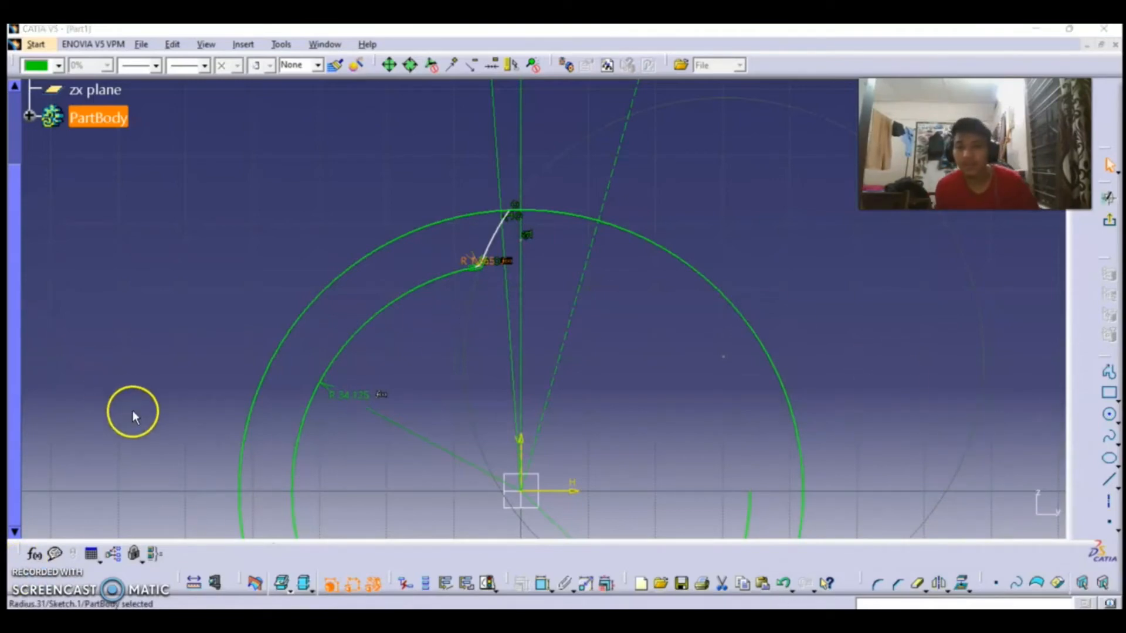
Mirror the tooth flank arc together with its root corner about the tooth's vertical centre axis.
left_click(489, 256)
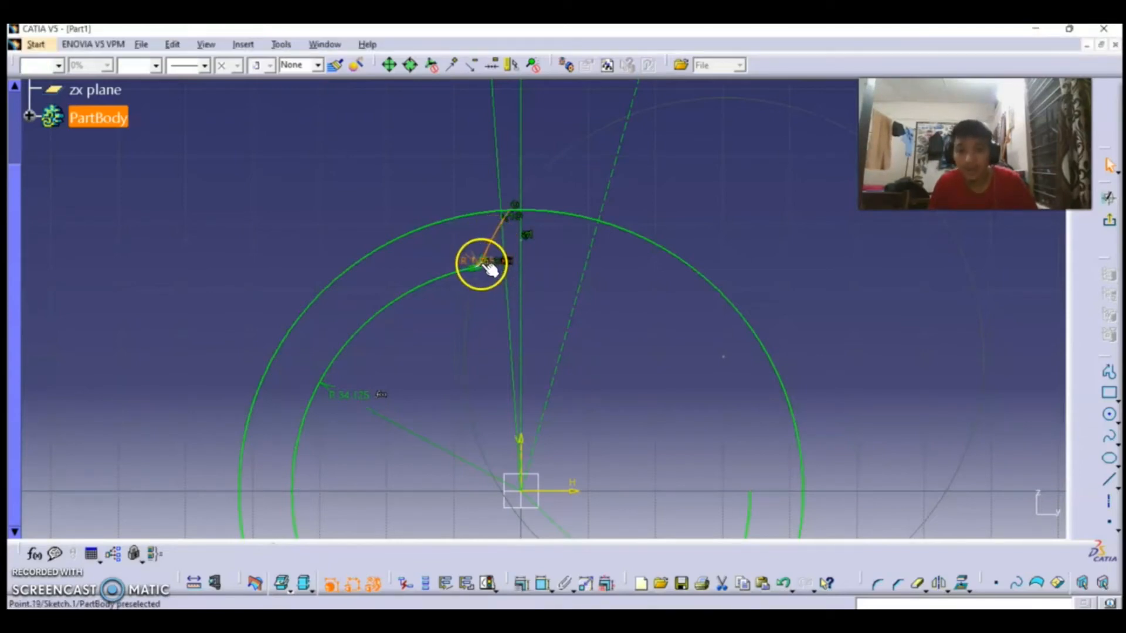
left_click(480, 266, "ctrl")
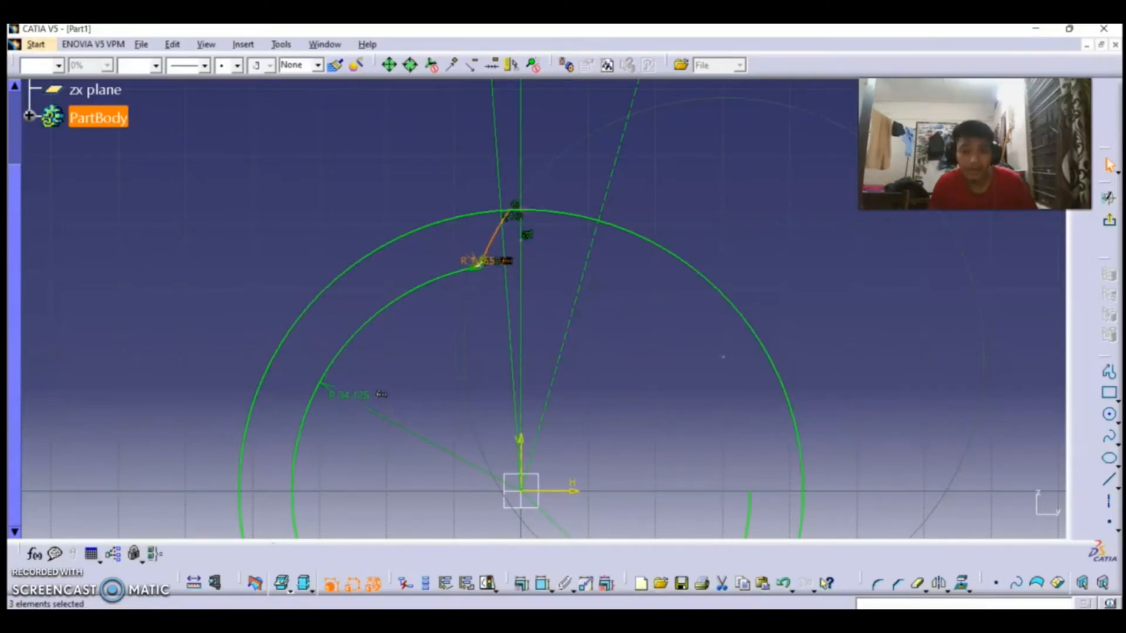
left_click(937, 584)
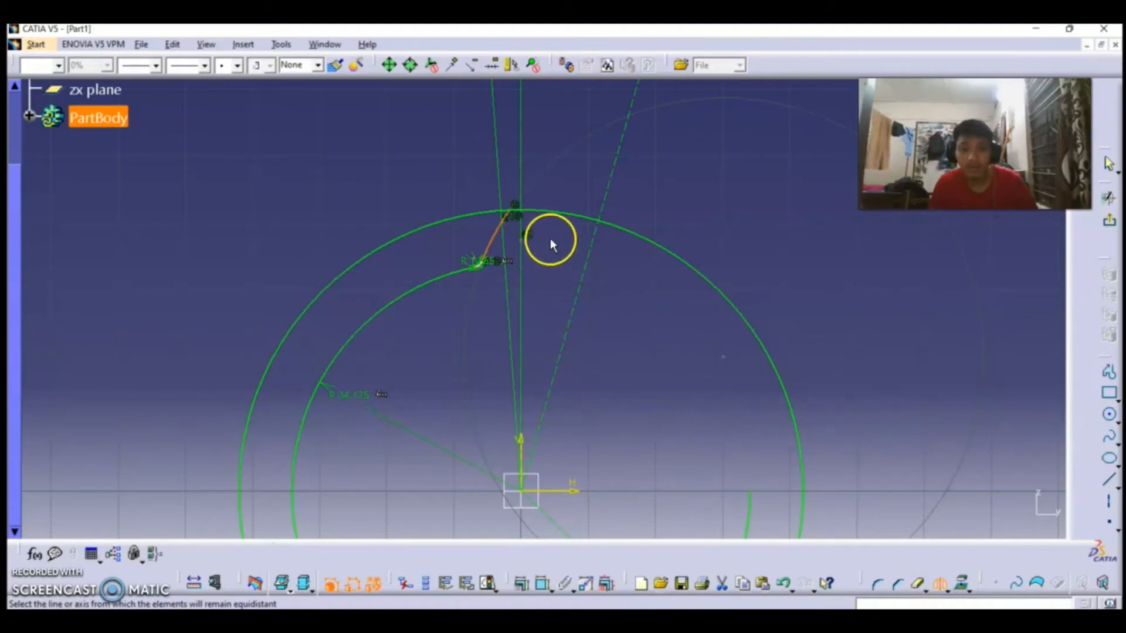
left_click(525, 171)
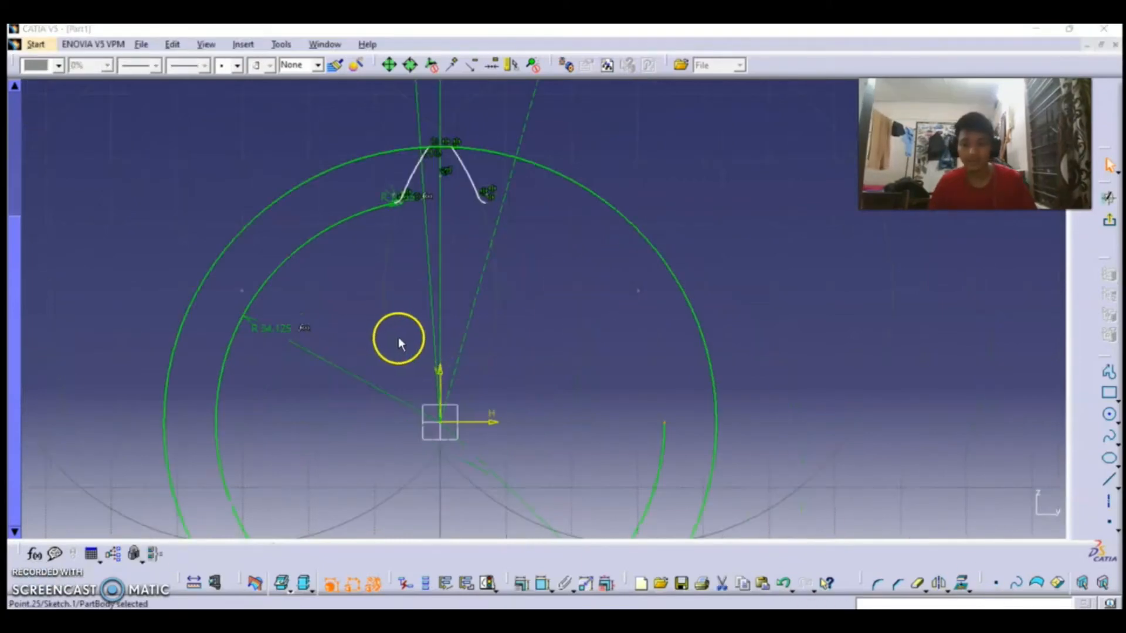
Make the mirrored corner's lower endpoint coincident with the open end of the inner root circle.
left_click(486, 203)
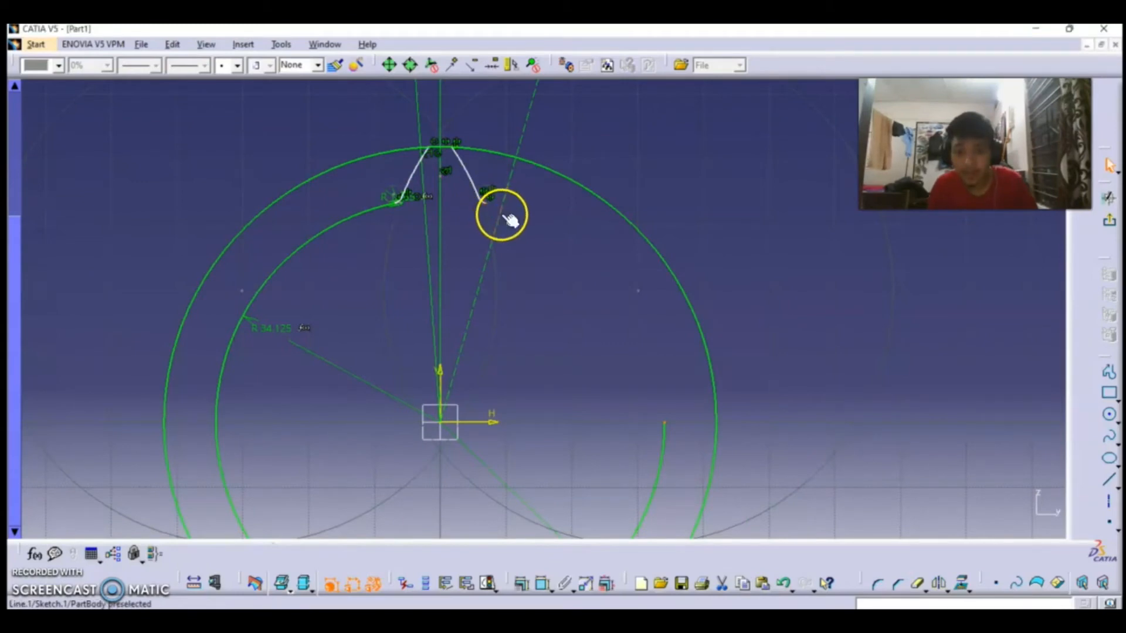
left_click(663, 422, "ctrl")
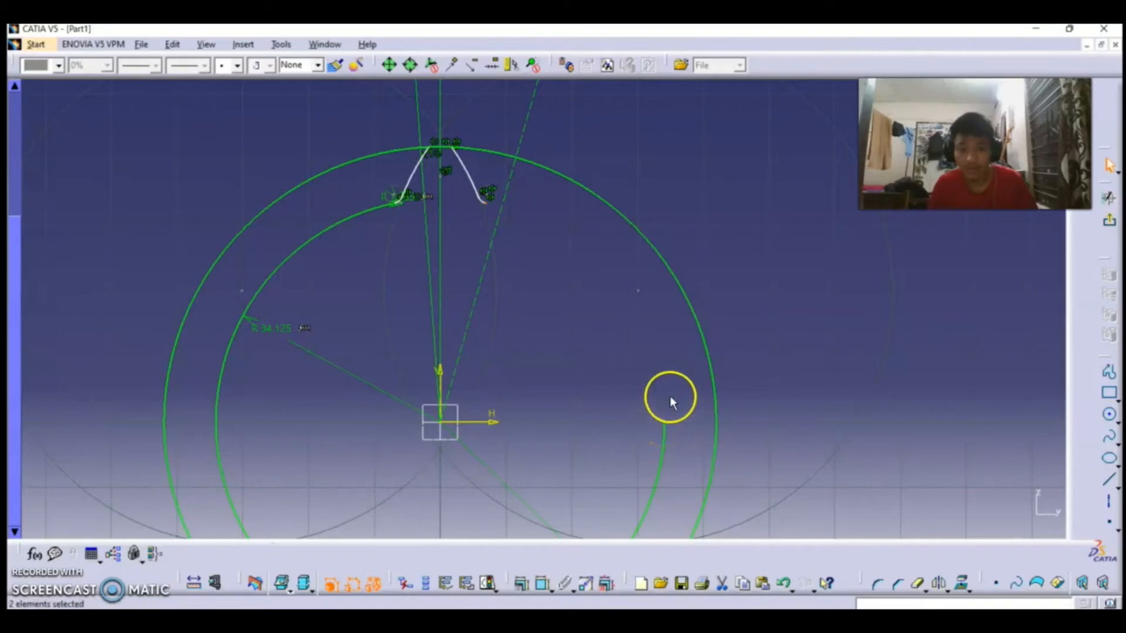
left_click(520, 586)
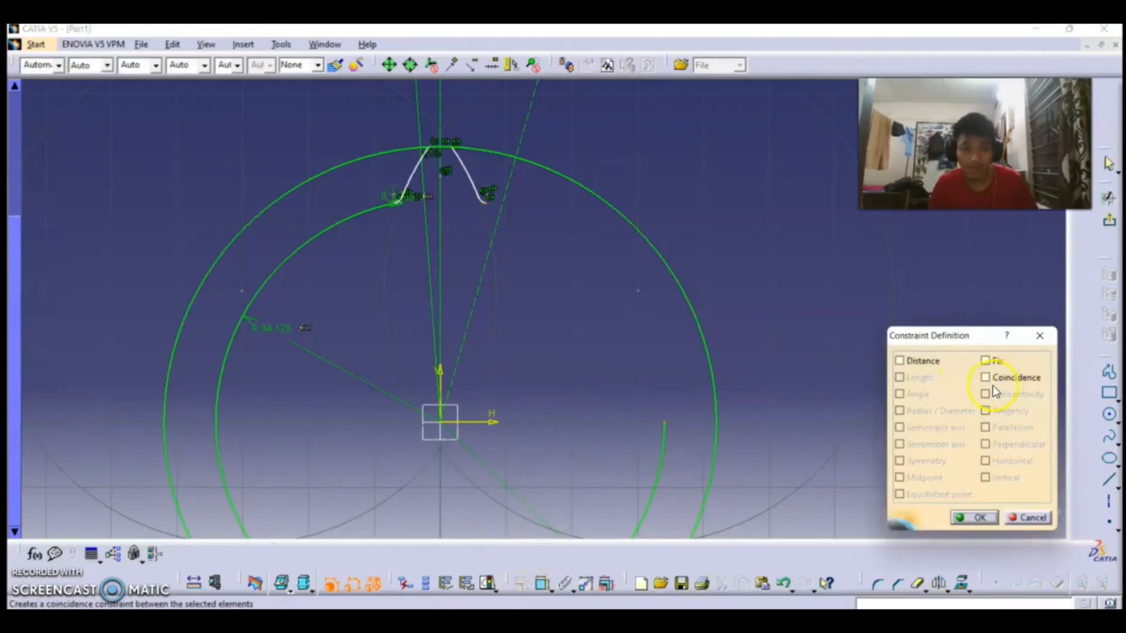
left_click(986, 378)
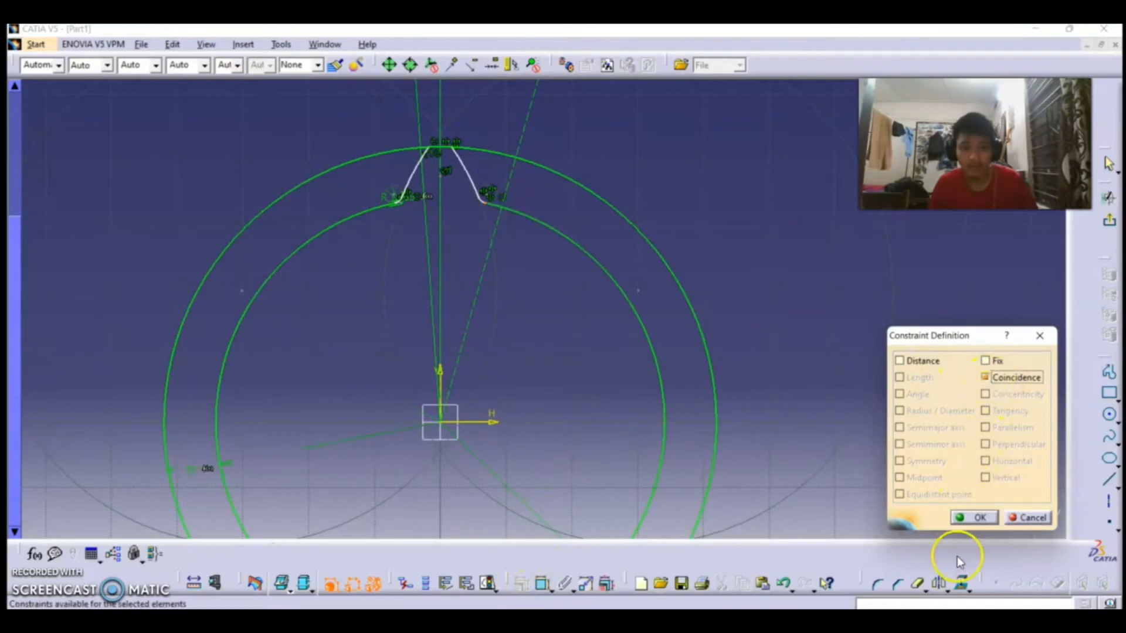
left_click(970, 518)
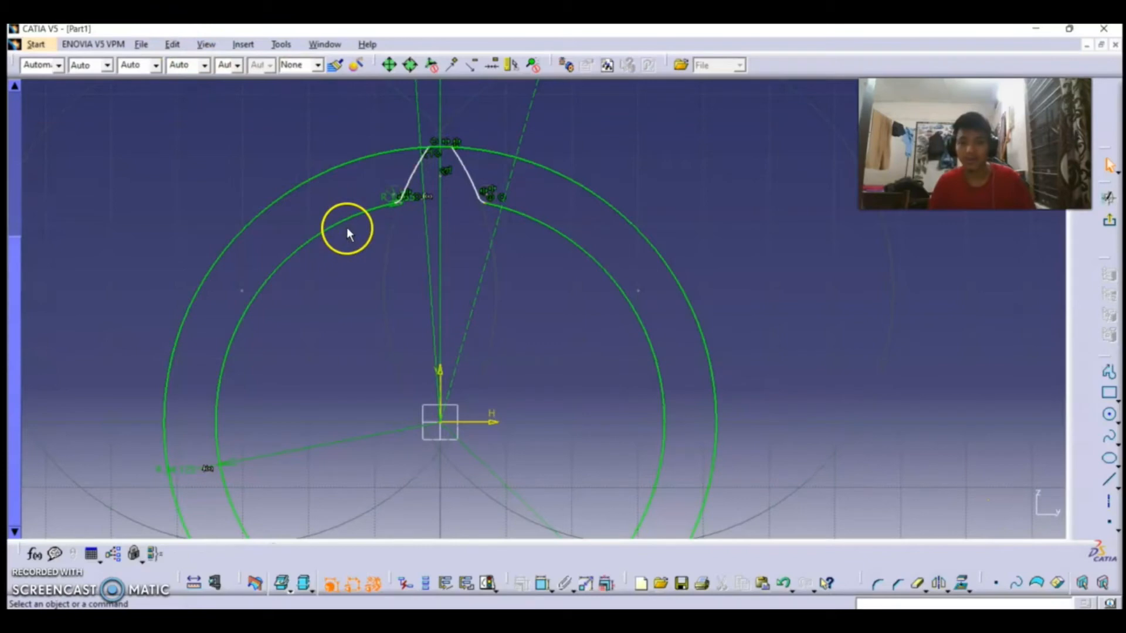
Quick-trim the outer circle outside the tooth, including the short piece just right of the mirrored flank.
left_click(208, 45)
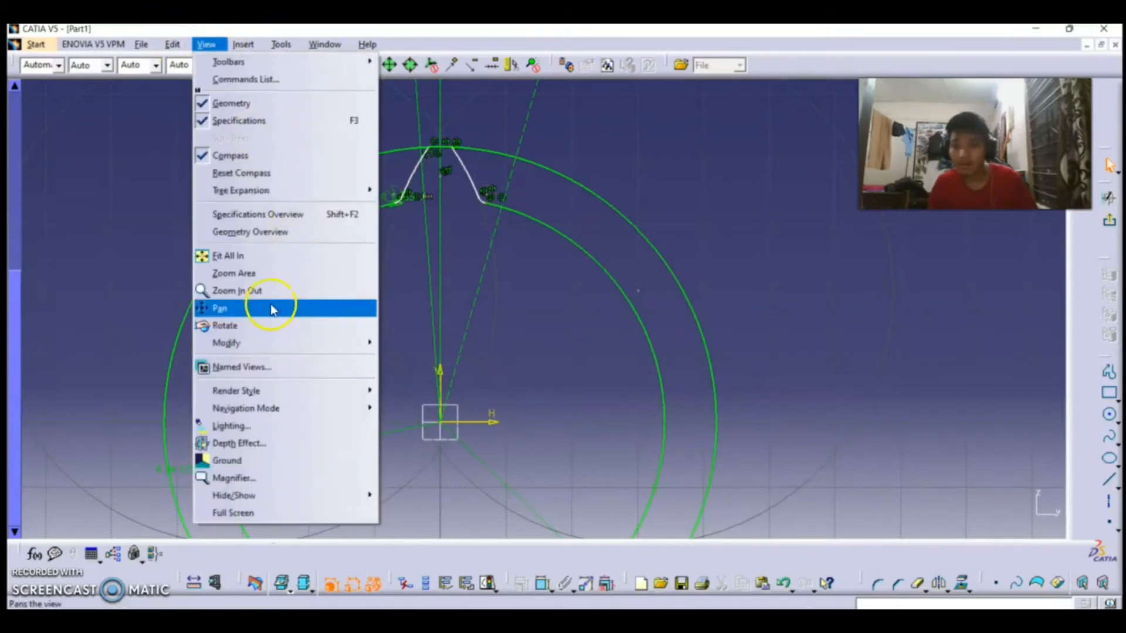
left_click(251, 256)
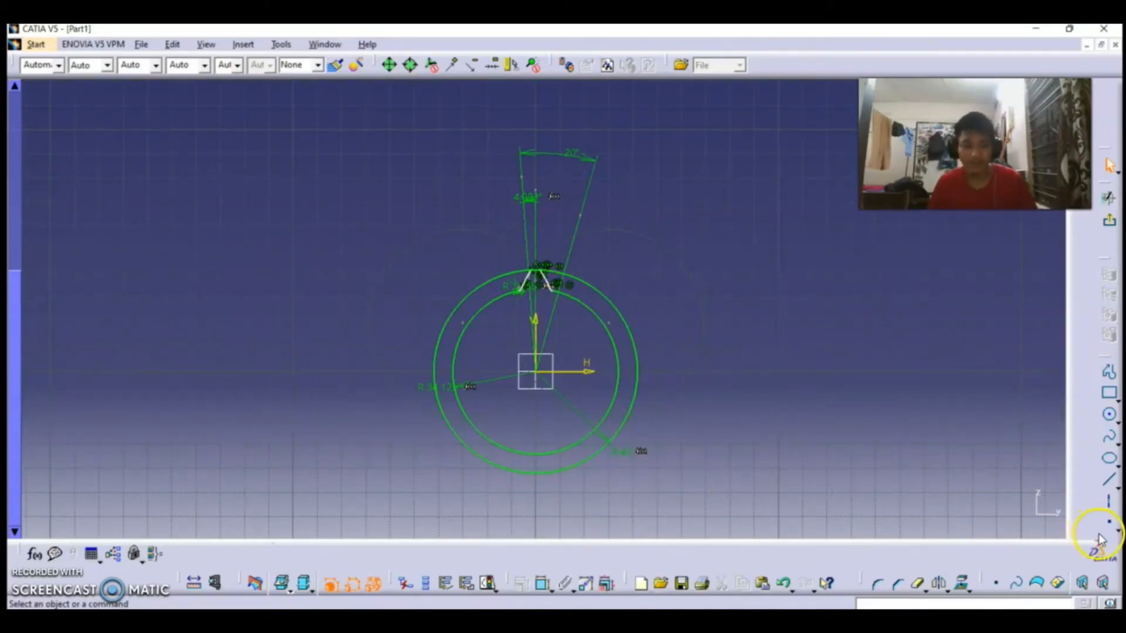
left_click(919, 583)
left_click(620, 312)
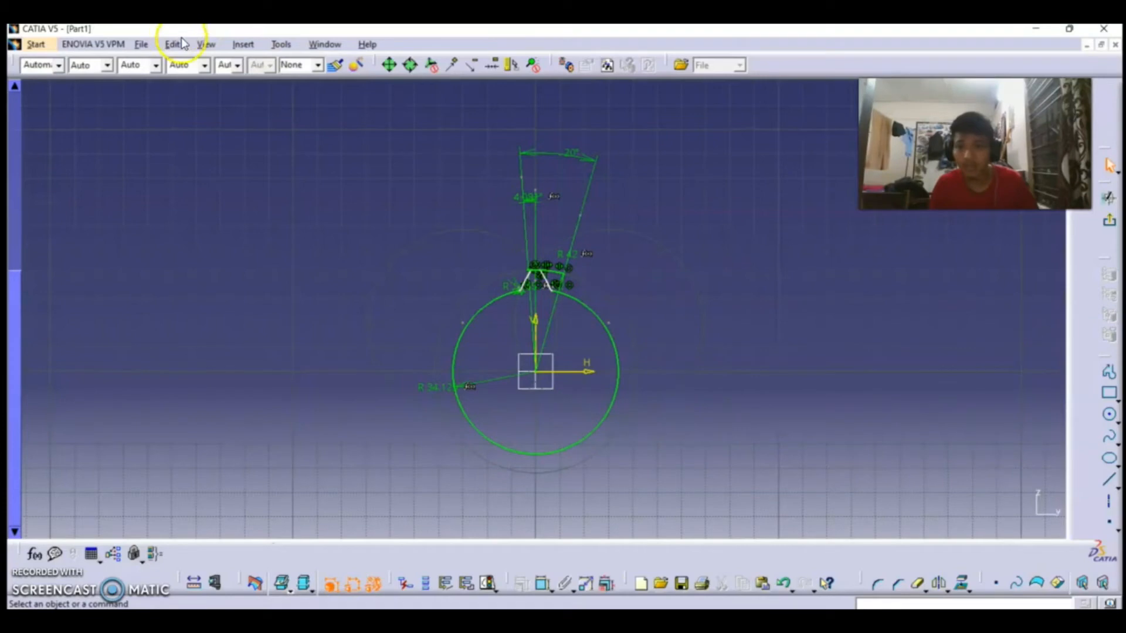
left_click(204, 46)
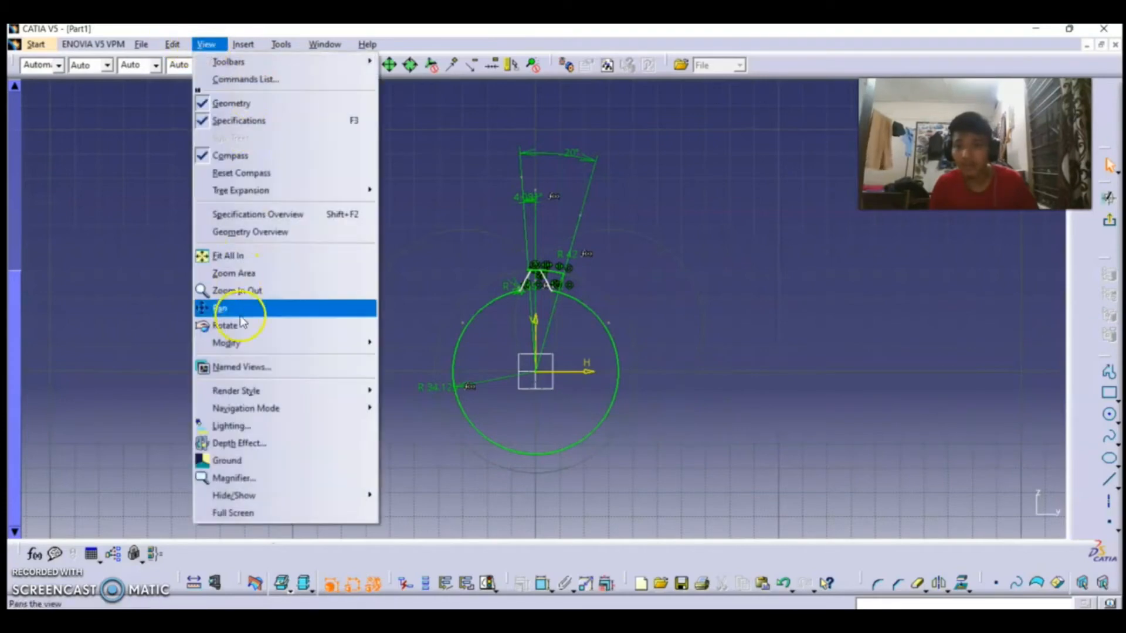
left_click(247, 276)
left_click_drag(460, 222, 674, 384)
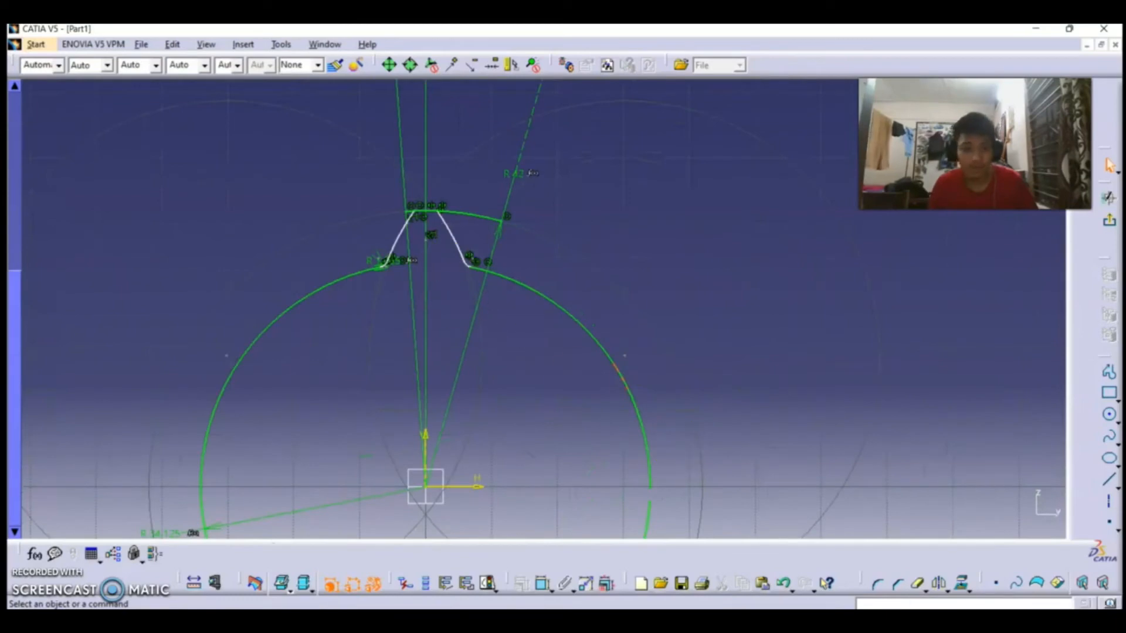
left_click(915, 583)
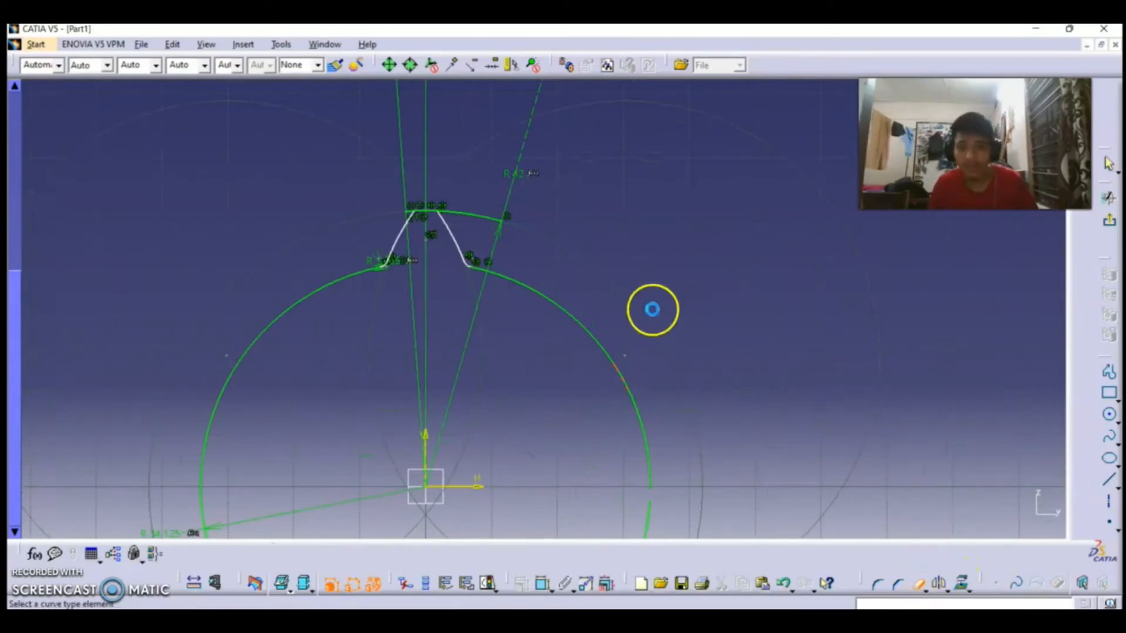
left_click(472, 219)
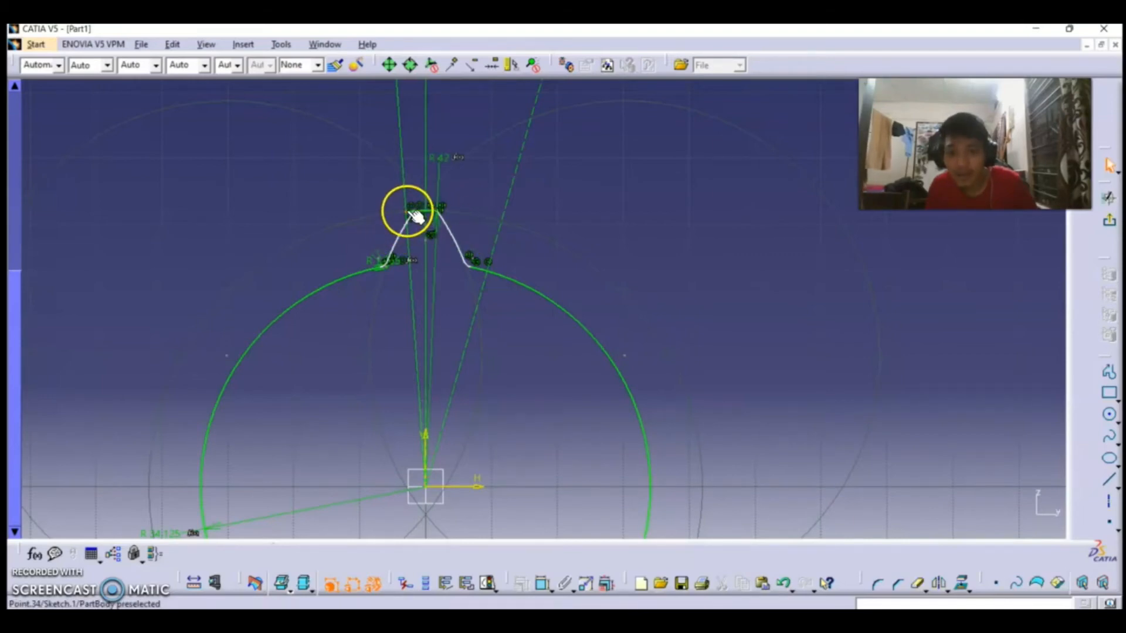
Quick-trim the leftover piece of tip arc extending past the tooth's left flank, and exit the sketch.
left_click(412, 213)
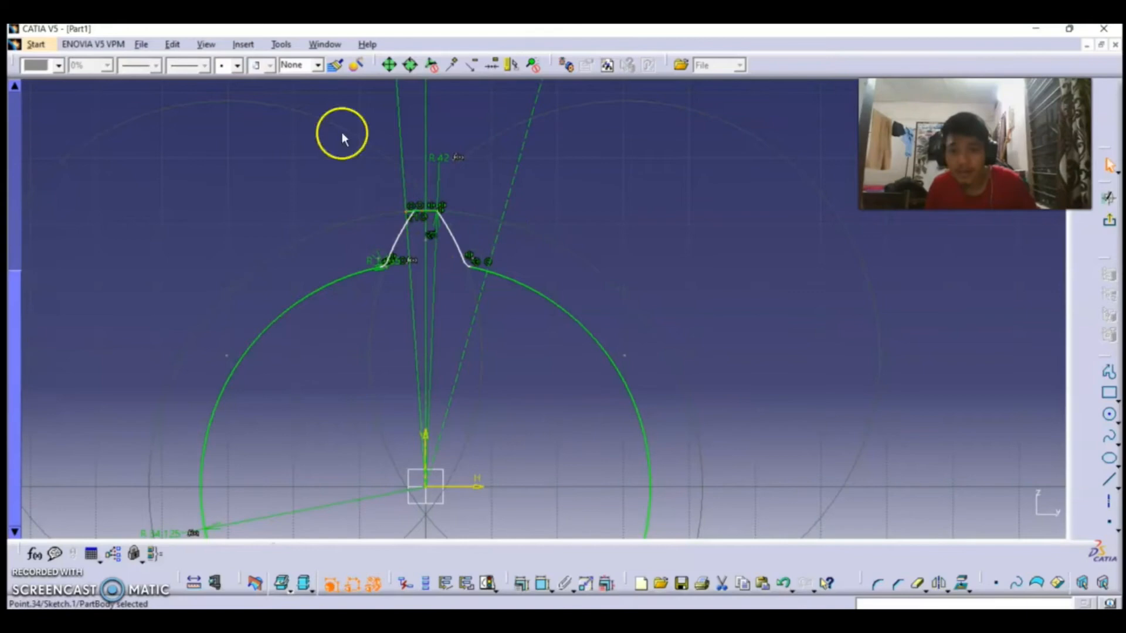
left_click(205, 44)
left_click(246, 268)
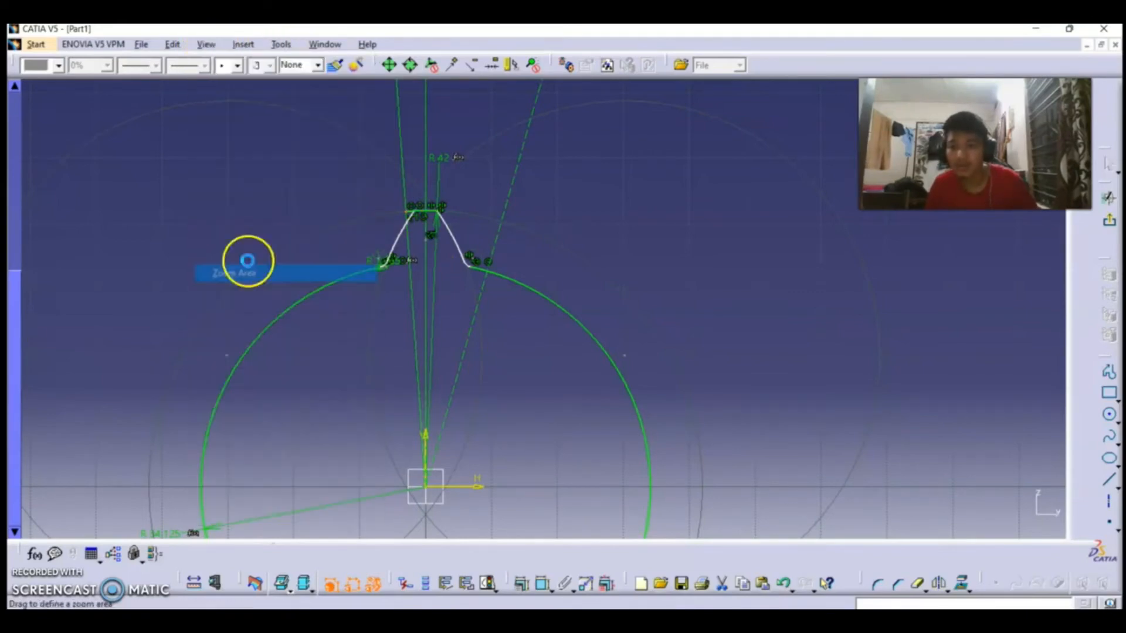
left_click_drag(344, 172, 572, 318)
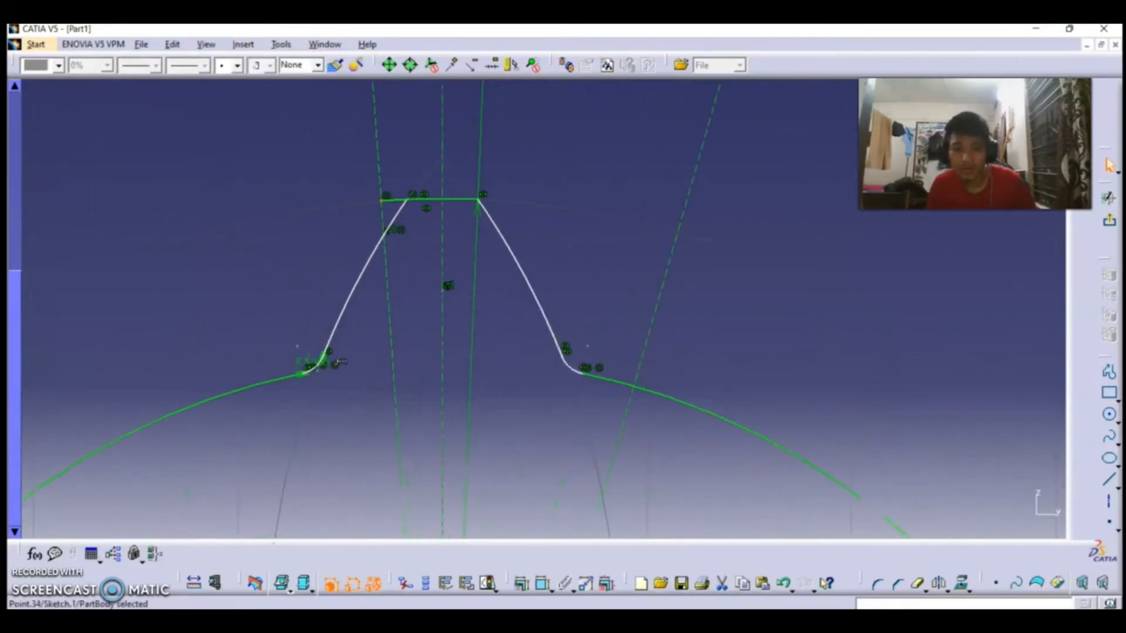
left_click(918, 584)
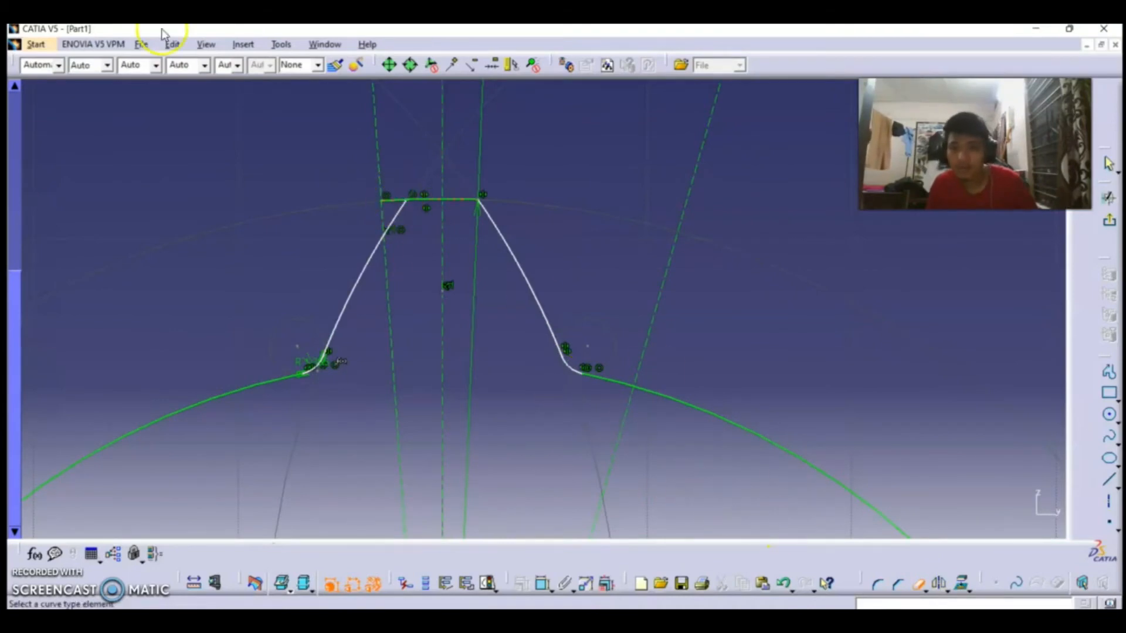
left_click(206, 45)
left_click(216, 271)
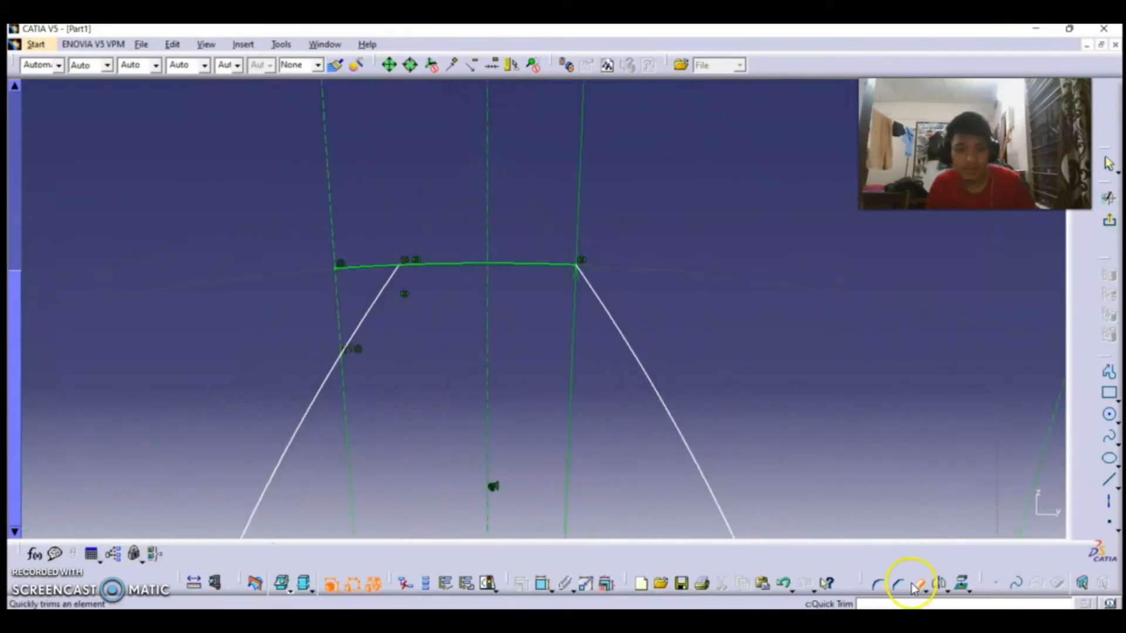
left_click(913, 586)
left_click(920, 586)
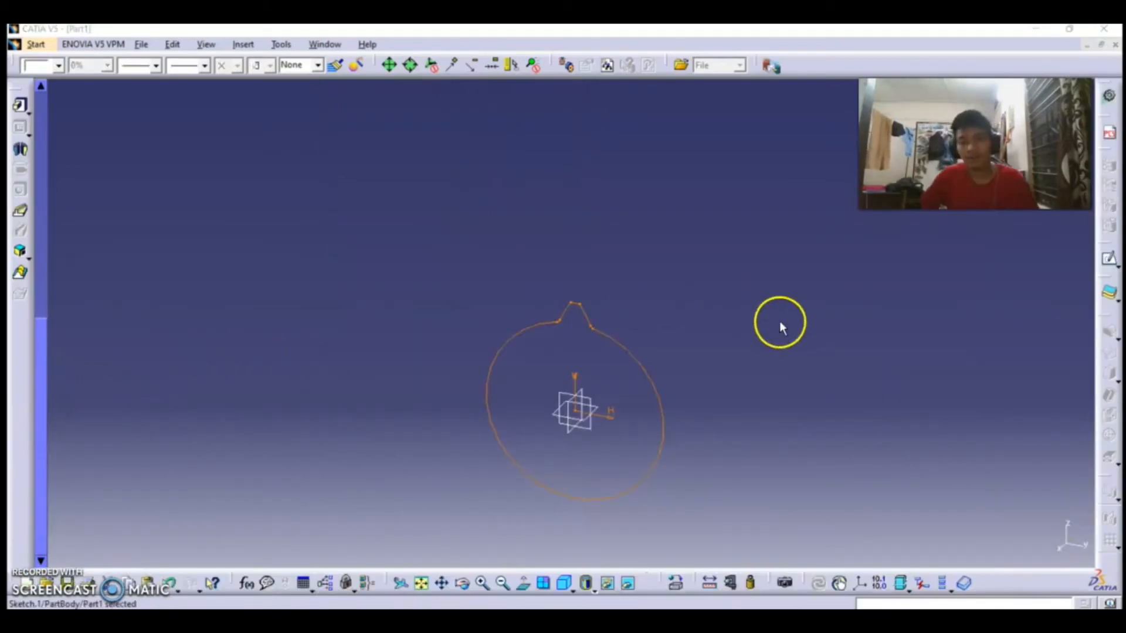
Pad the gear tooth profile with a length of 10 mm and mirrored extent.
left_click(21, 107)
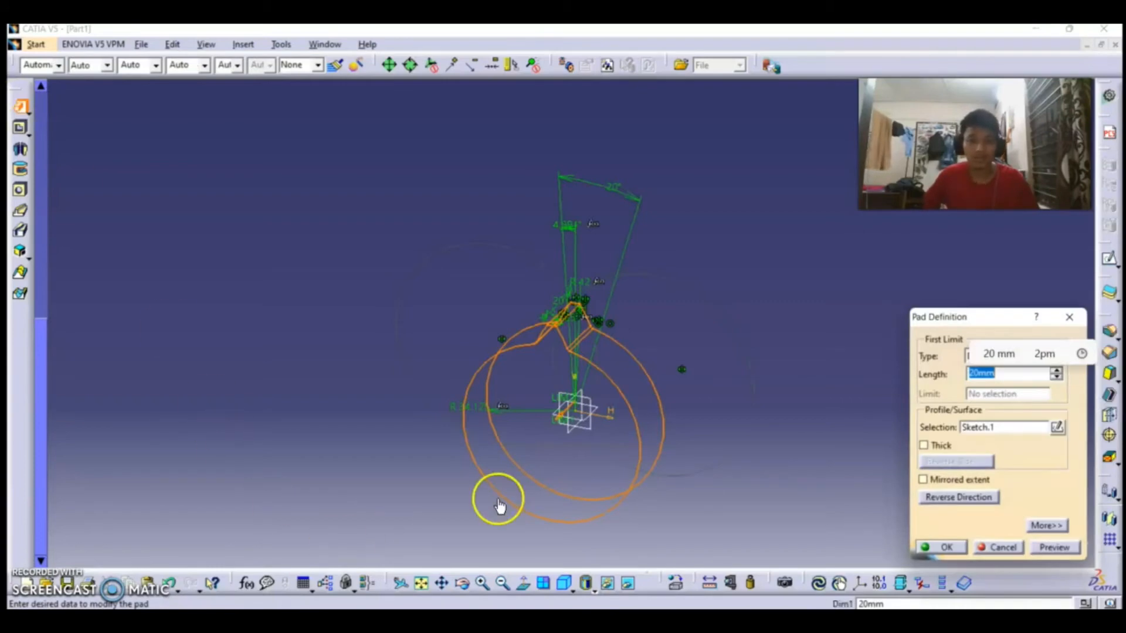
left_click(923, 480)
left_click(977, 373)
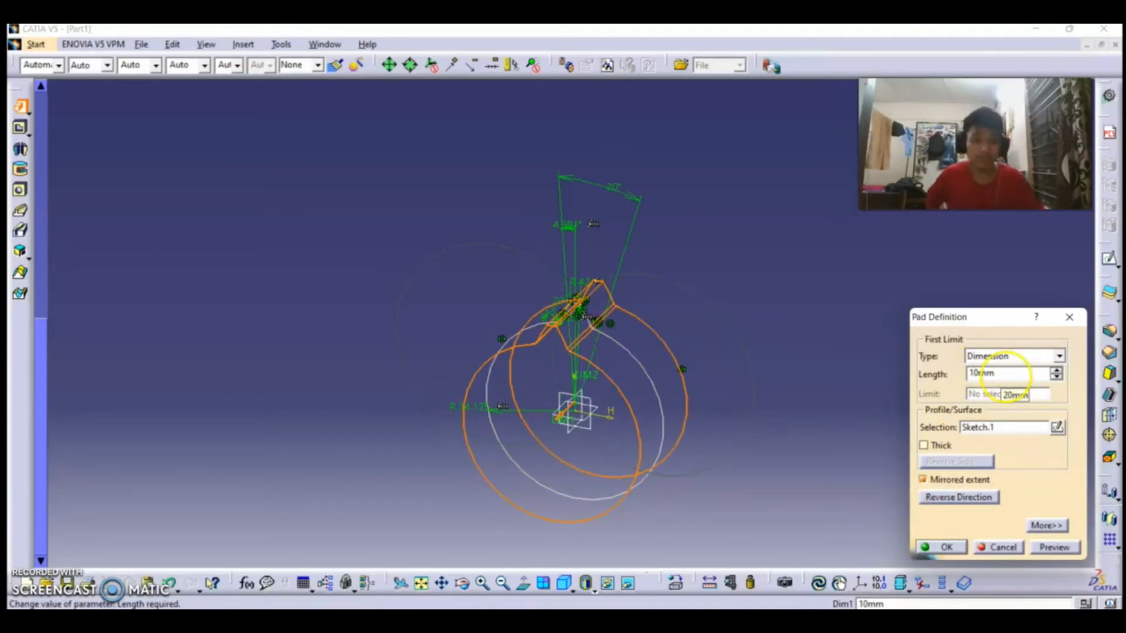
left_click(946, 548)
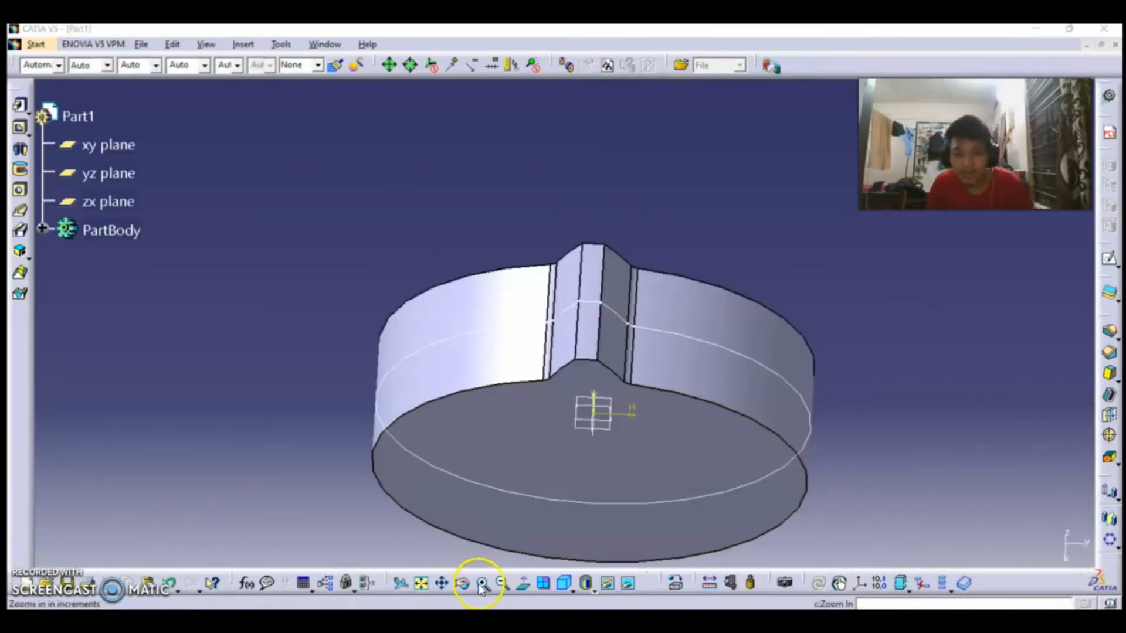
Hide the pad's profile sketch, and show it again.
left_click(482, 586)
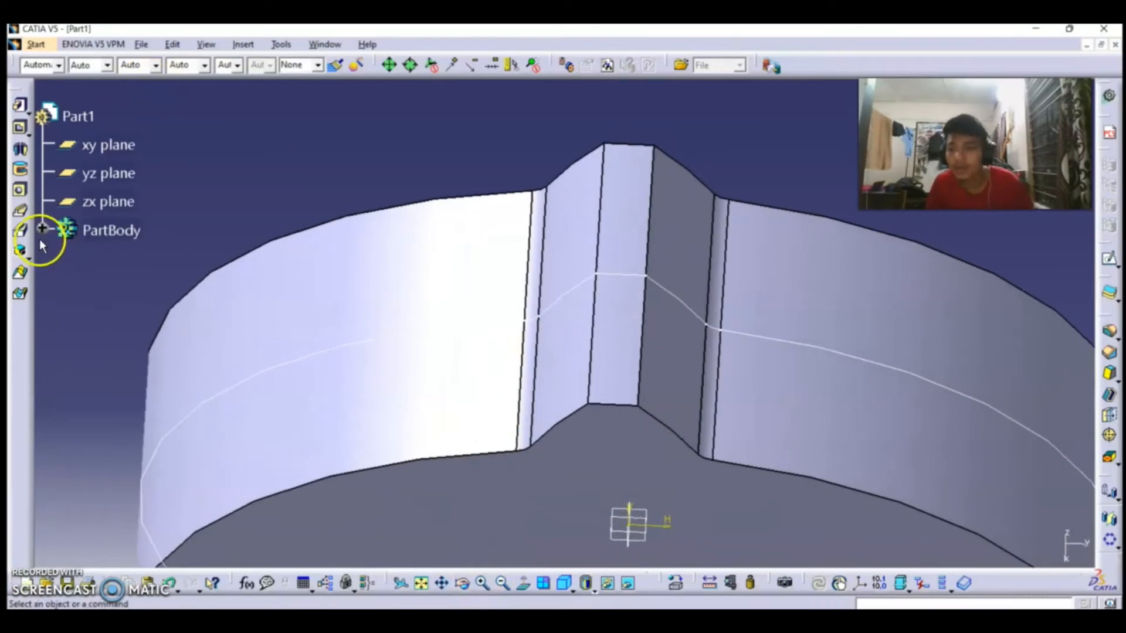
left_click(42, 228)
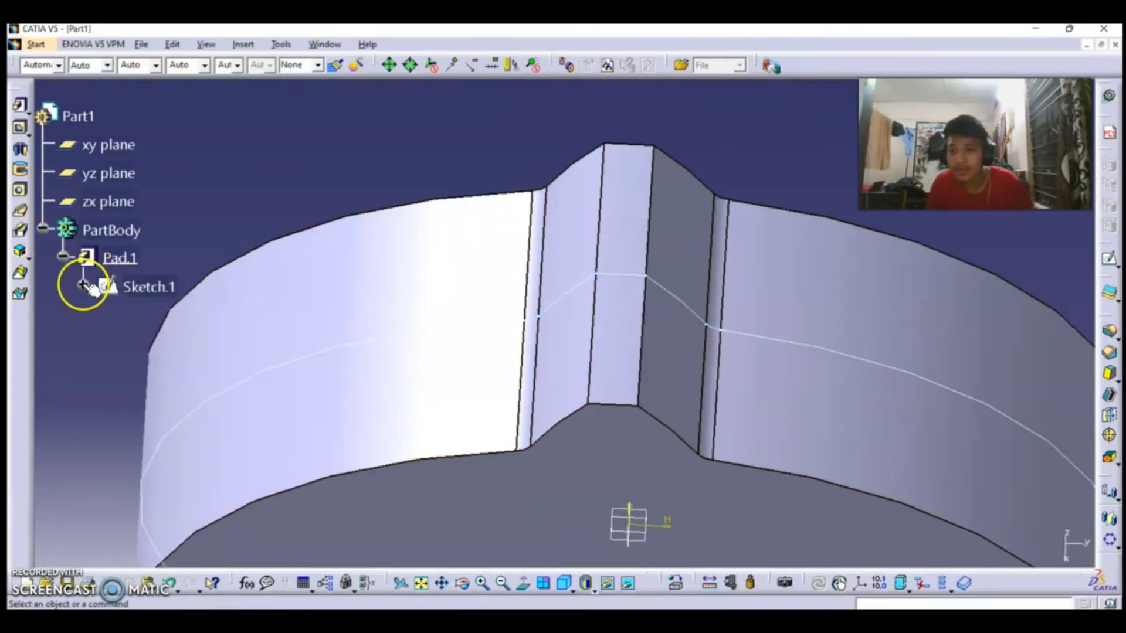
left_click(84, 286)
left_click(141, 286)
right_click(138, 287)
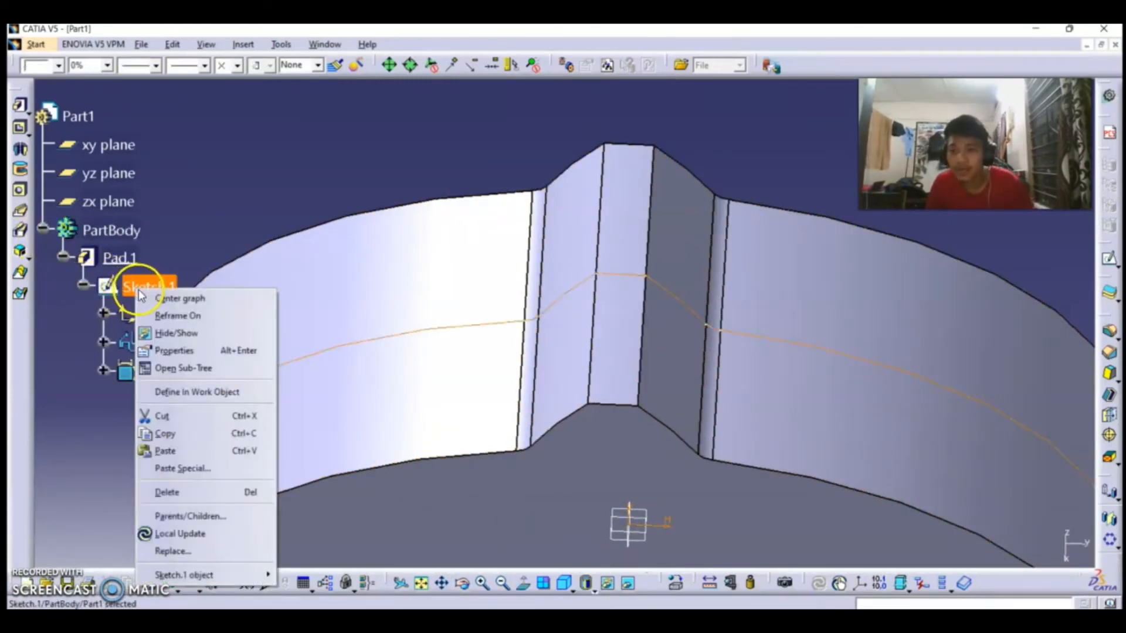
left_click(202, 332)
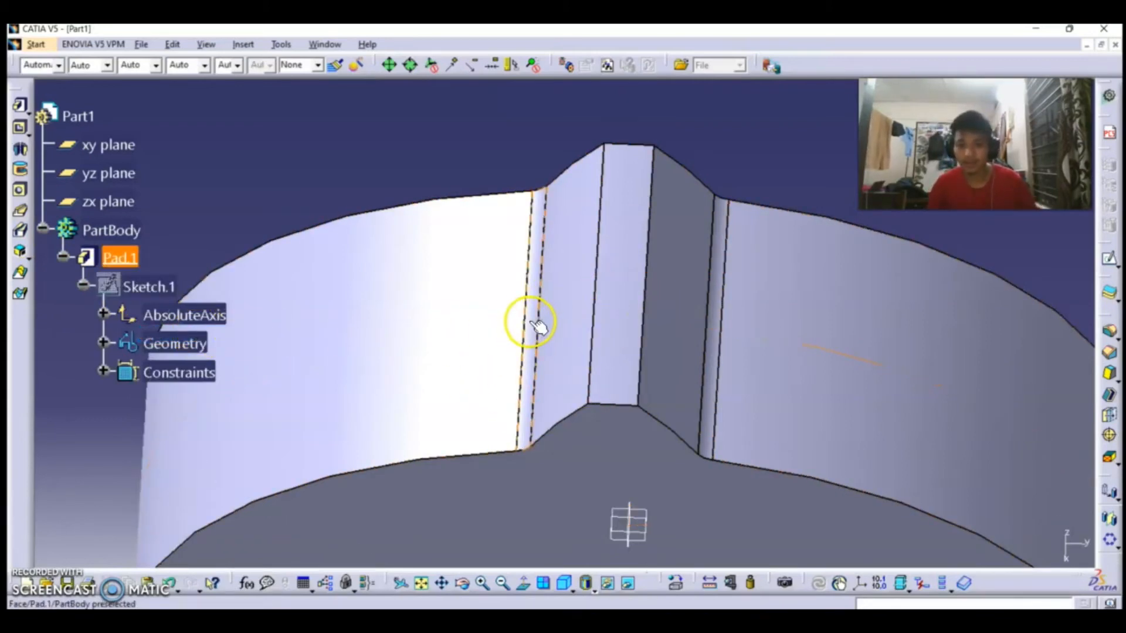
right_click(148, 287)
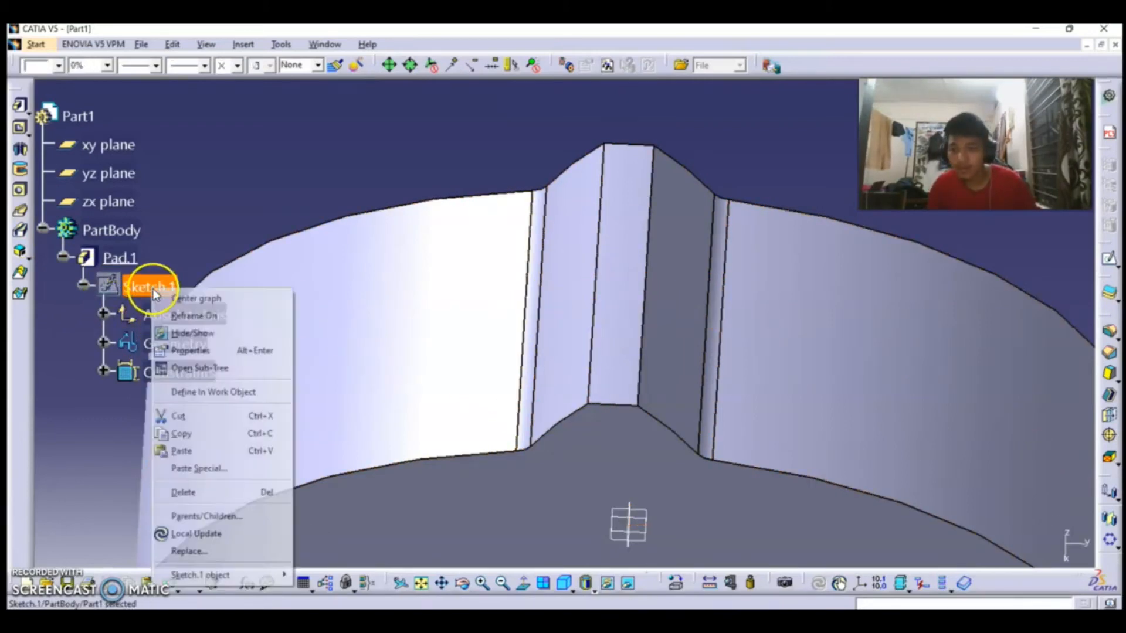
left_click(186, 331)
left_click(441, 340)
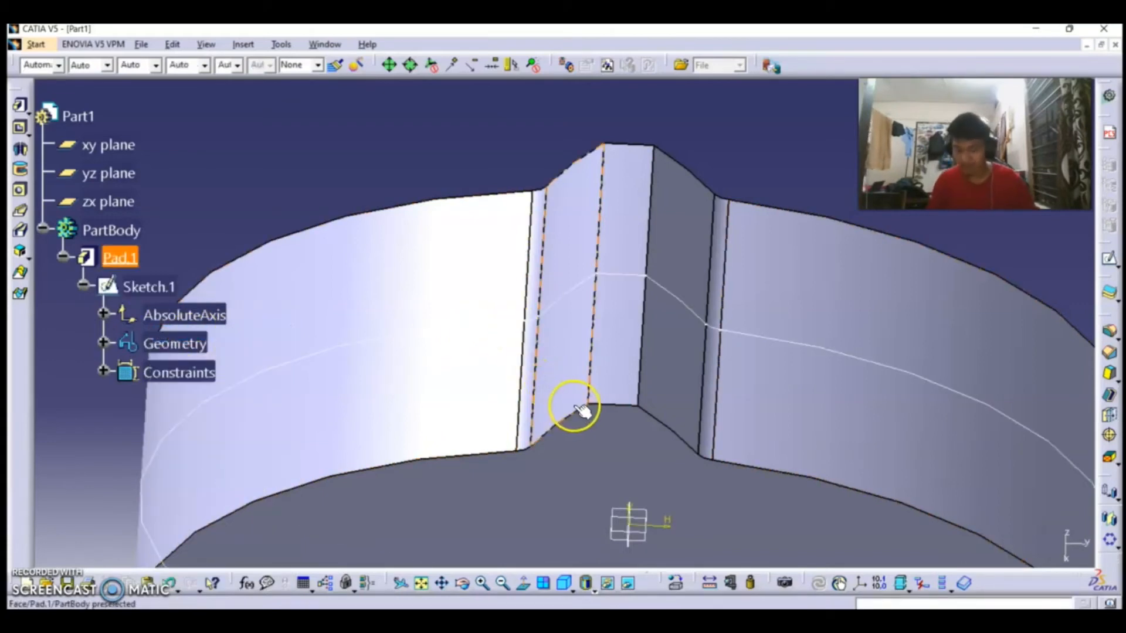
Start a circular pattern of the current solid with 22 instances and the Complete crown option.
left_click(529, 320)
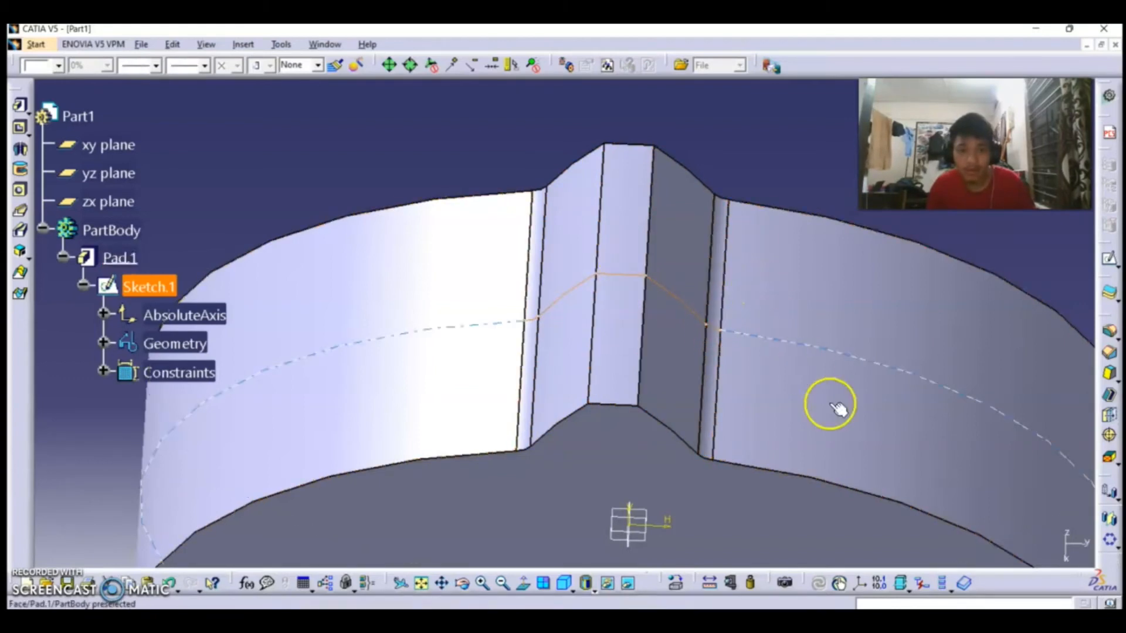
left_click(1111, 544)
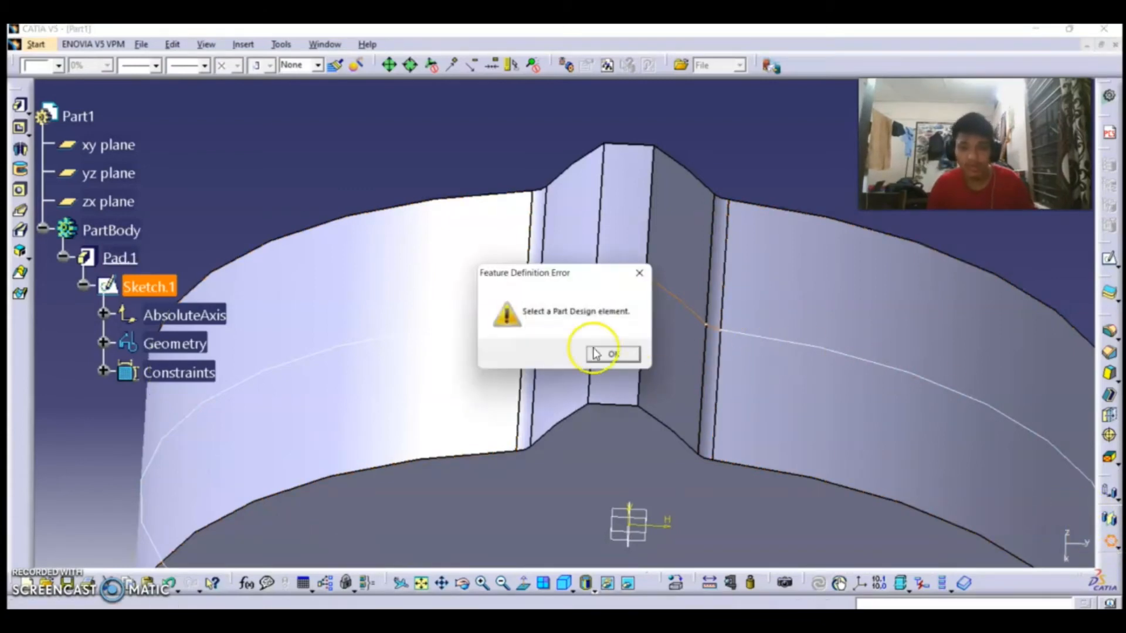
left_click(613, 354)
left_click(611, 355)
left_click(612, 354)
left_click(613, 354)
left_click(613, 354)
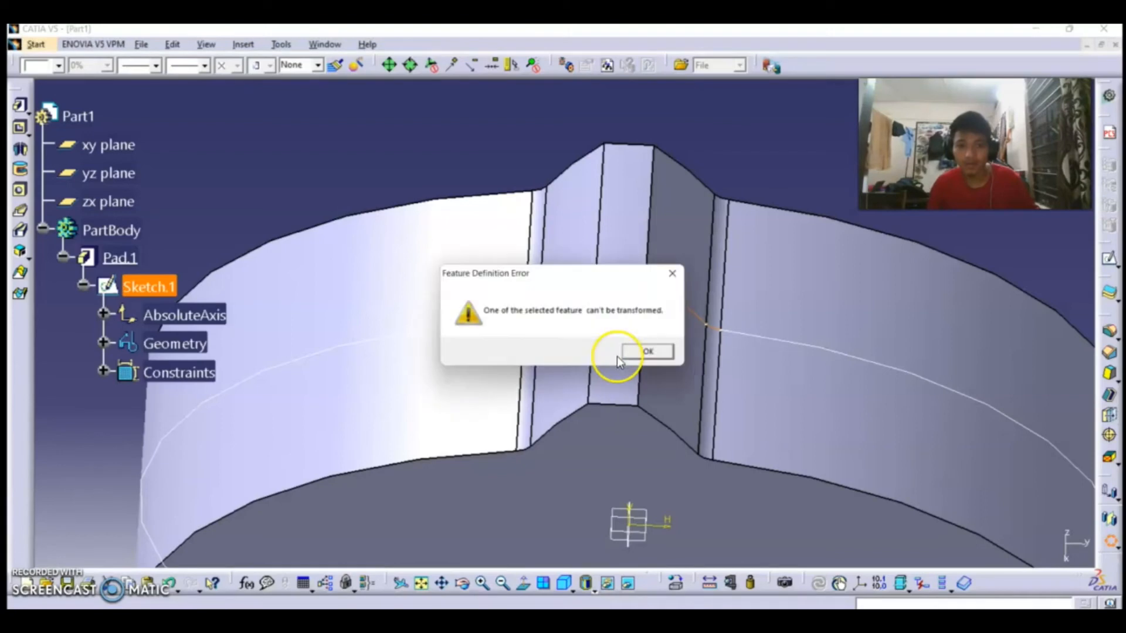
left_click(661, 352)
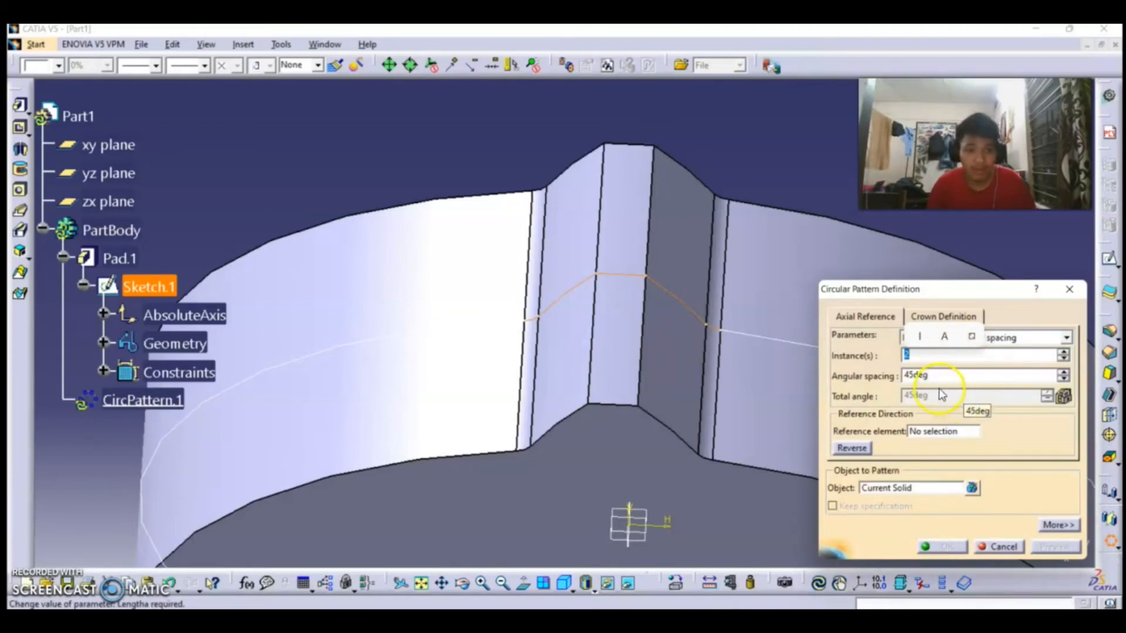
type("2")
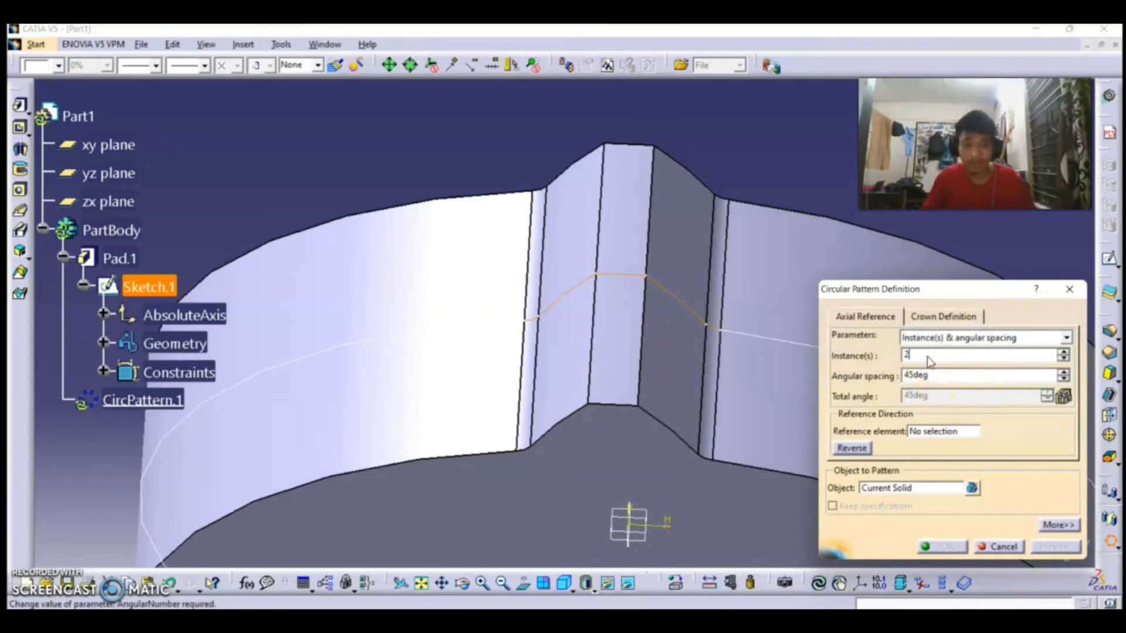
left_click(1066, 338)
left_click(996, 358)
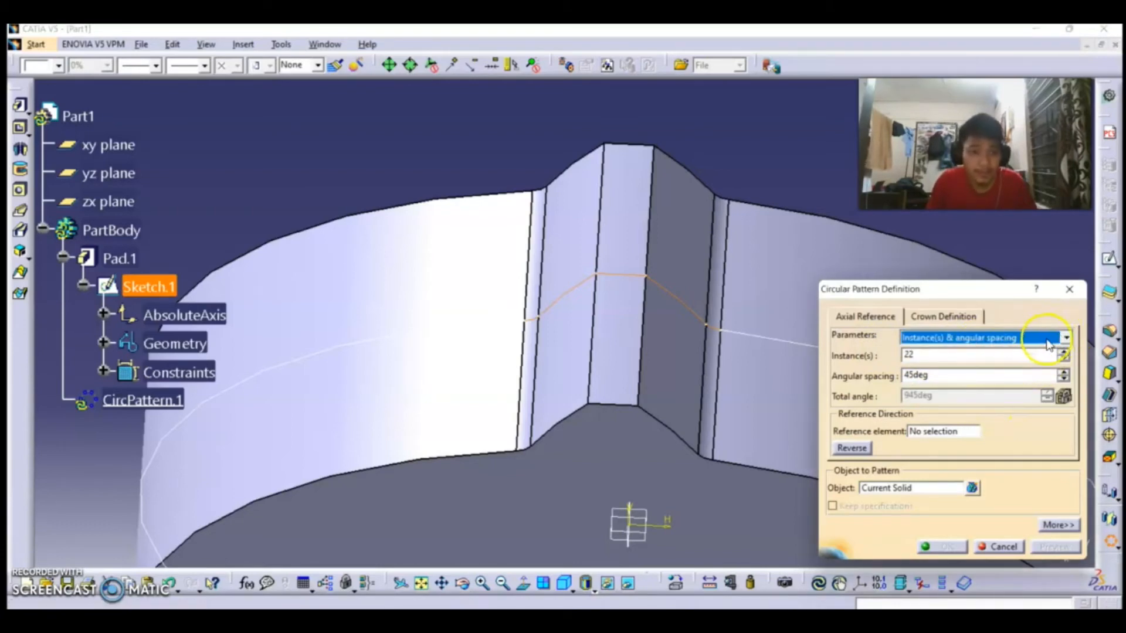
left_click(1047, 340)
left_click(953, 385)
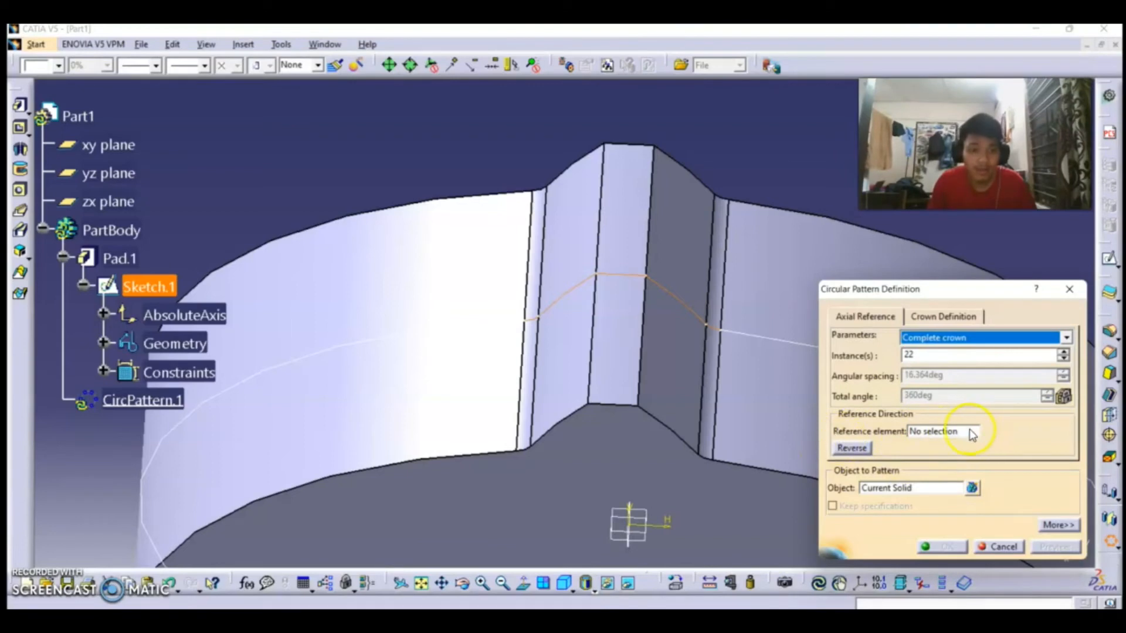
Set the X Axis as the circular pattern's reference element and create the pattern.
right_click(971, 437)
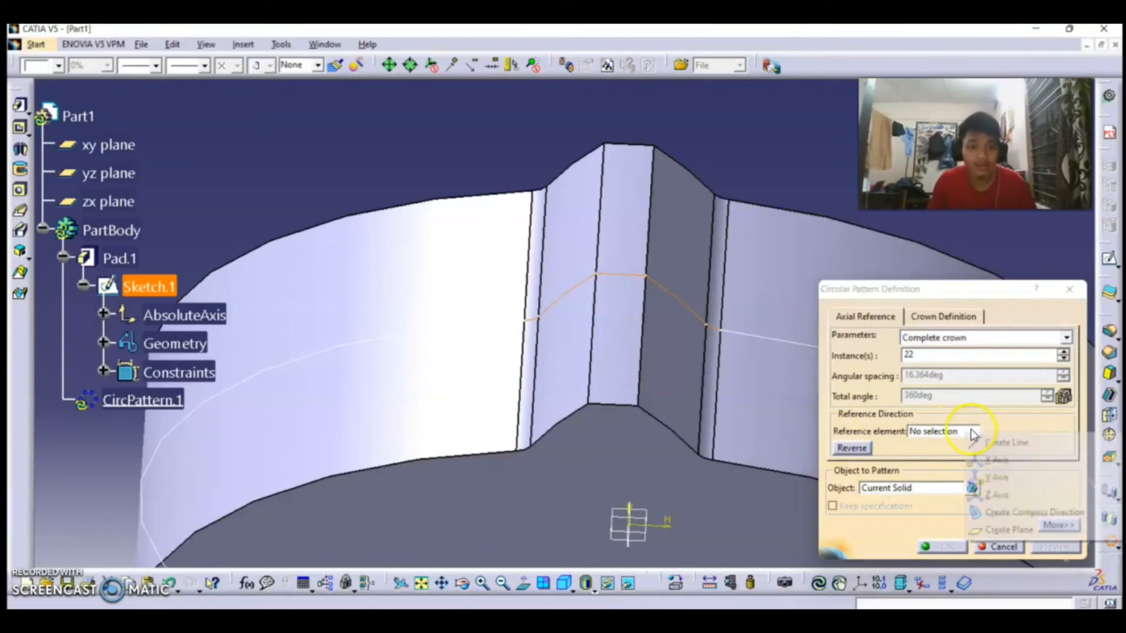
left_click(994, 460)
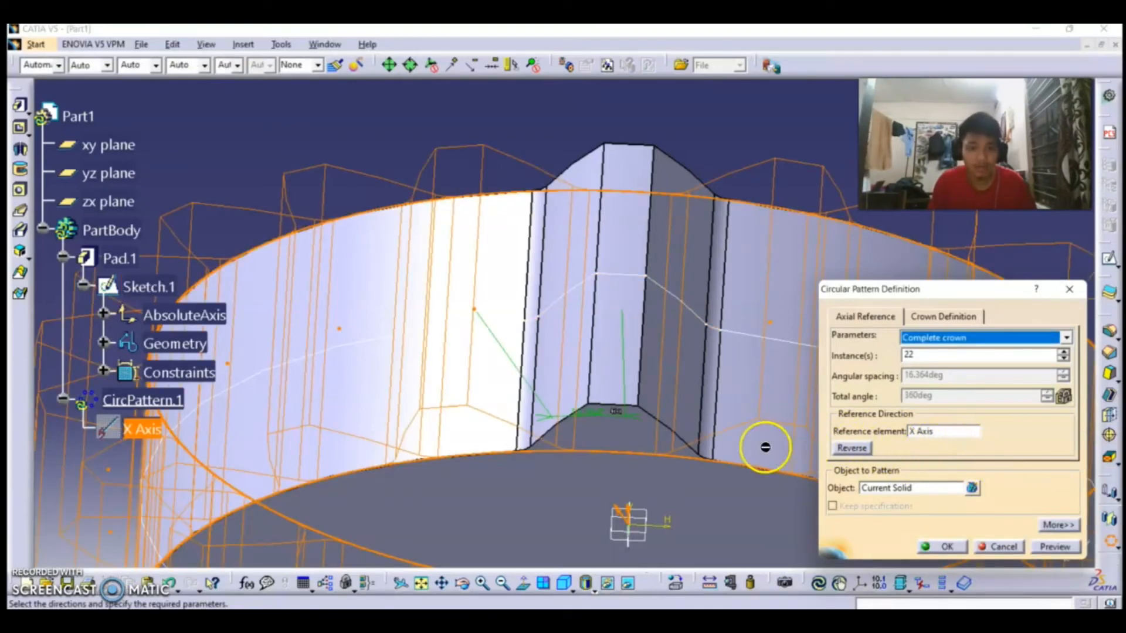
left_click(949, 547)
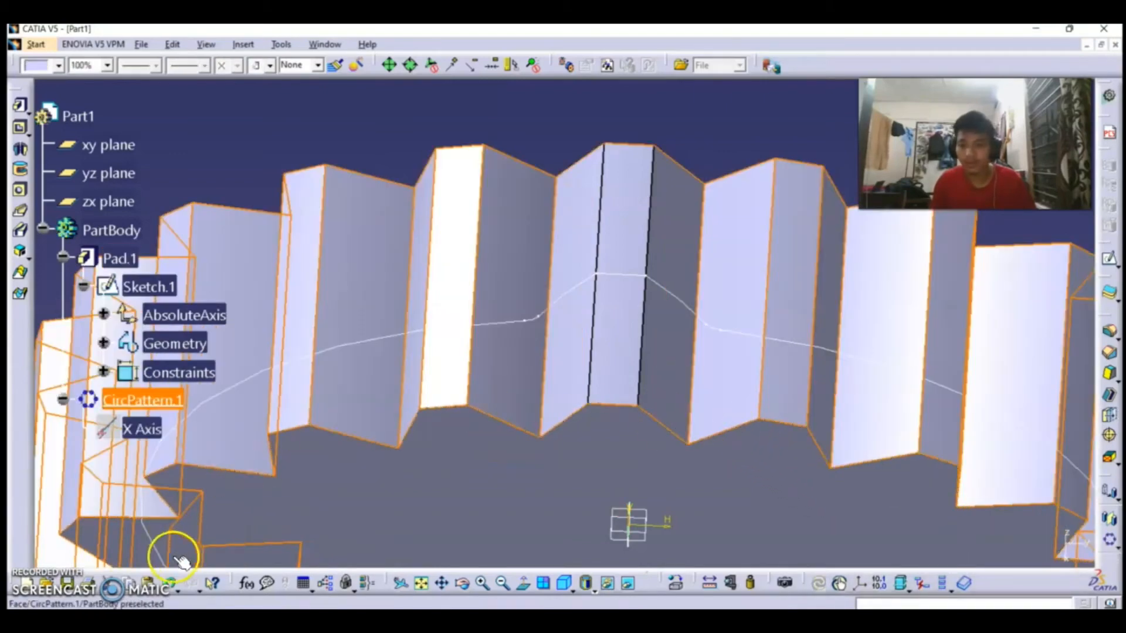
Sketch a circle on the gear's flat face, centred on the origin and about half the gear's overall diameter.
left_click(503, 583)
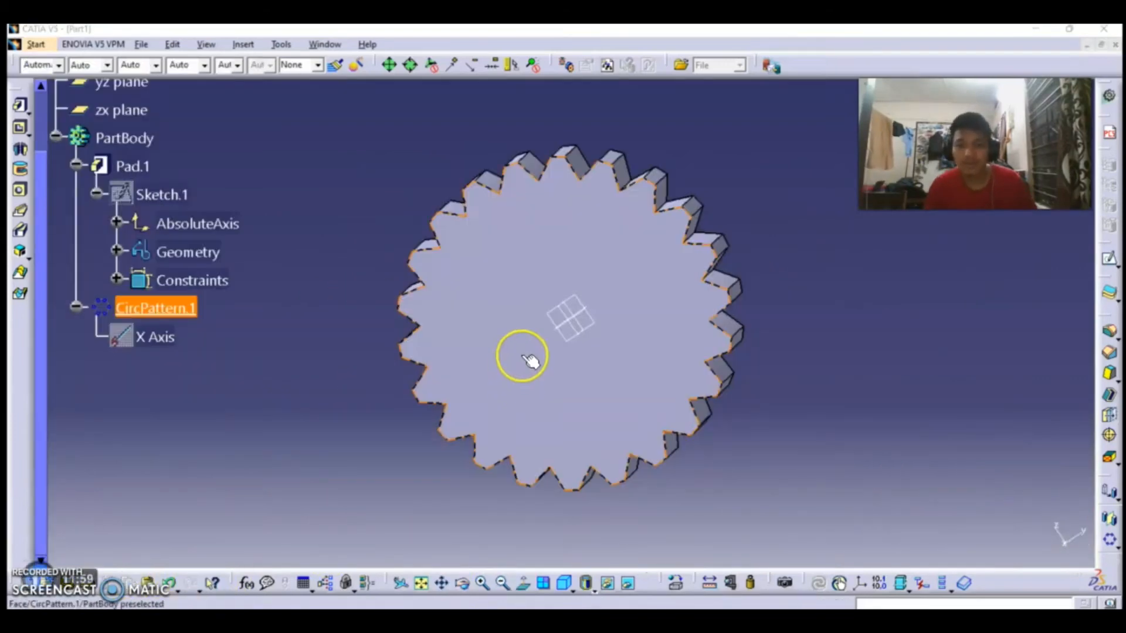
left_click(513, 322)
left_click(1109, 258)
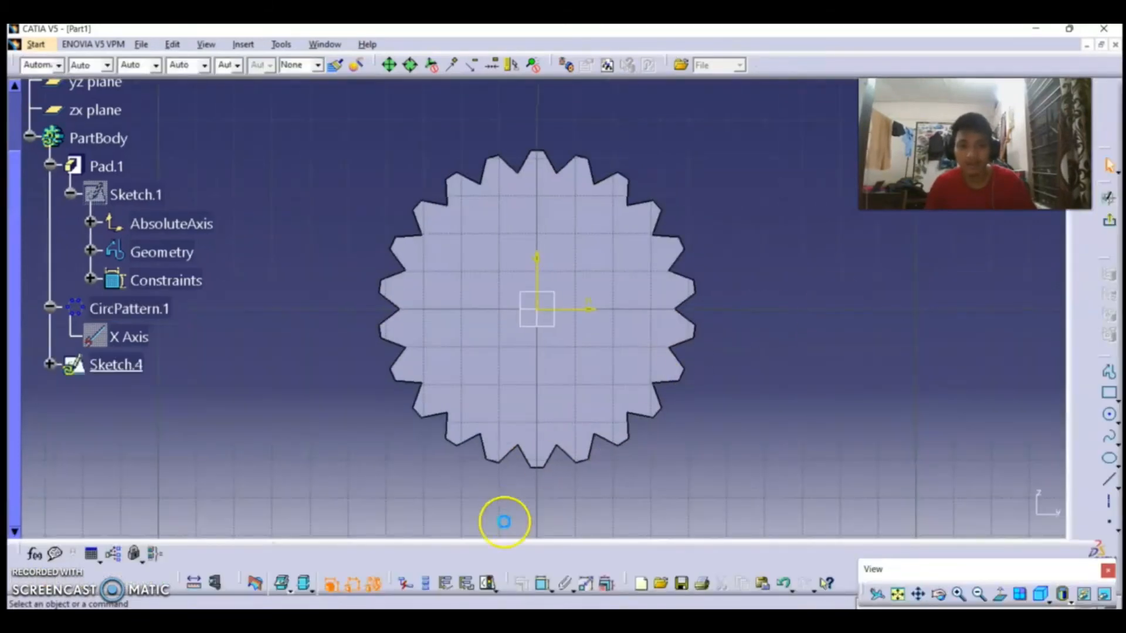
left_click(1111, 416)
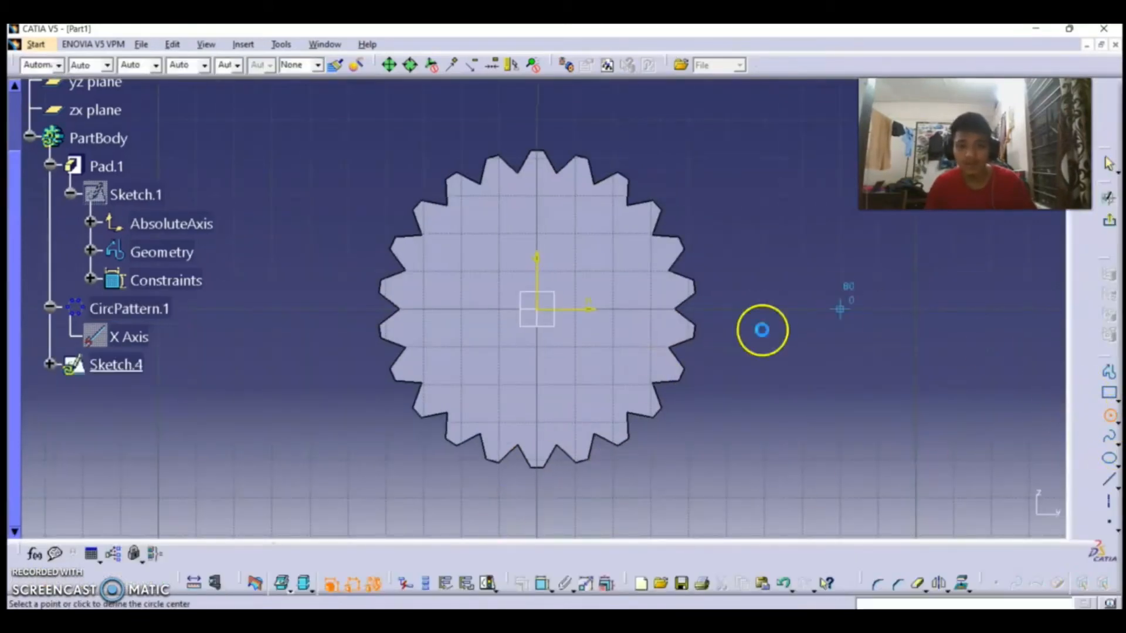
left_click(539, 310)
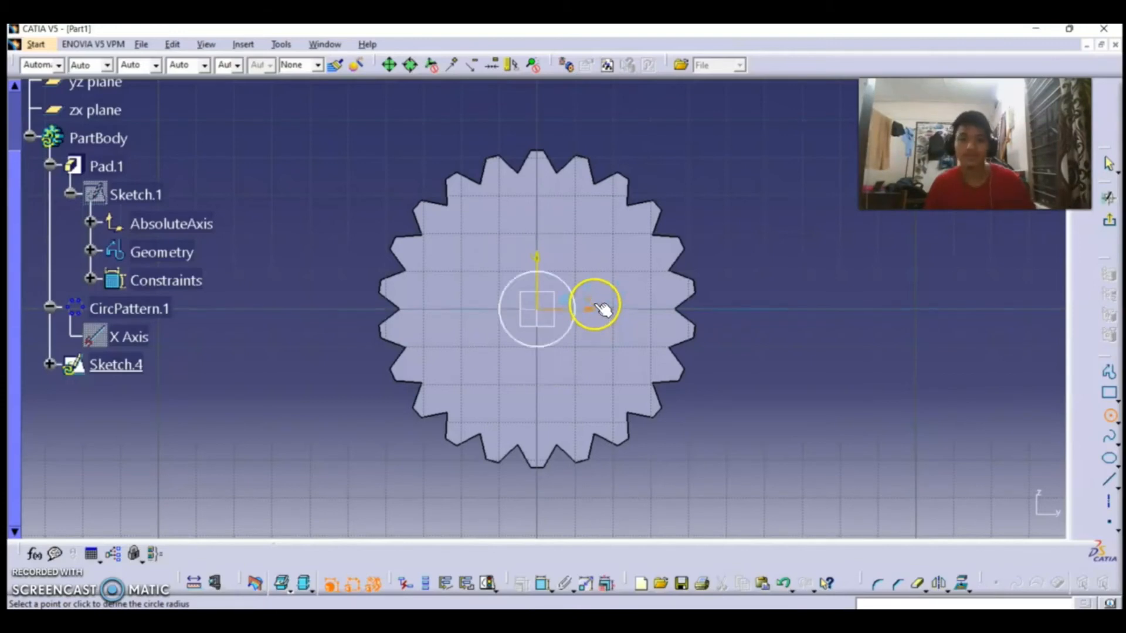
left_click(611, 309)
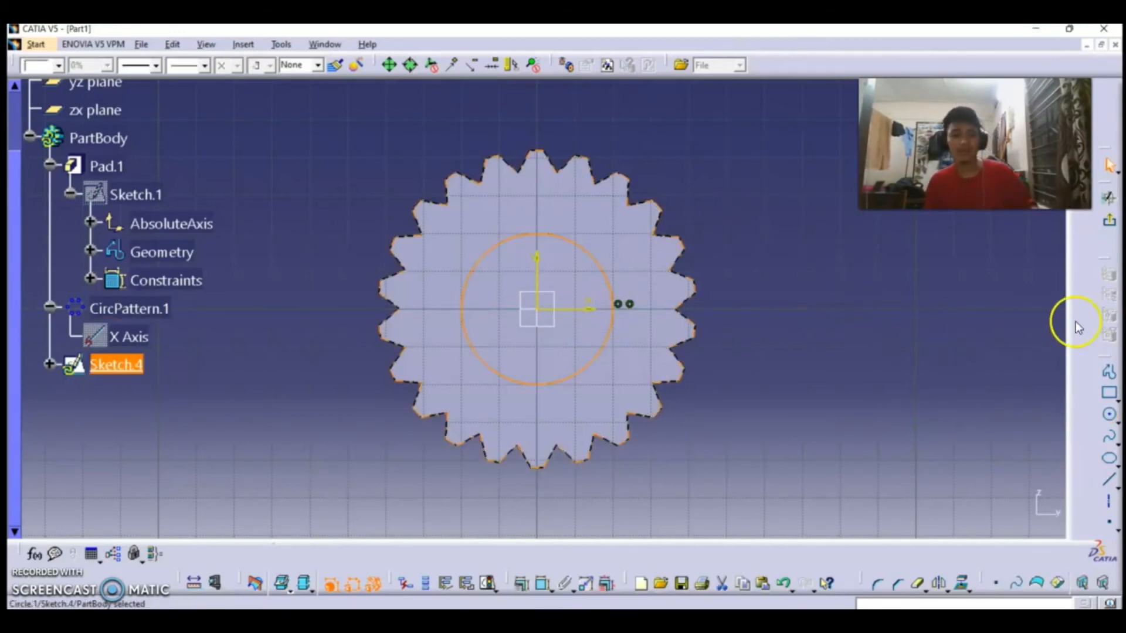
left_click(1109, 226)
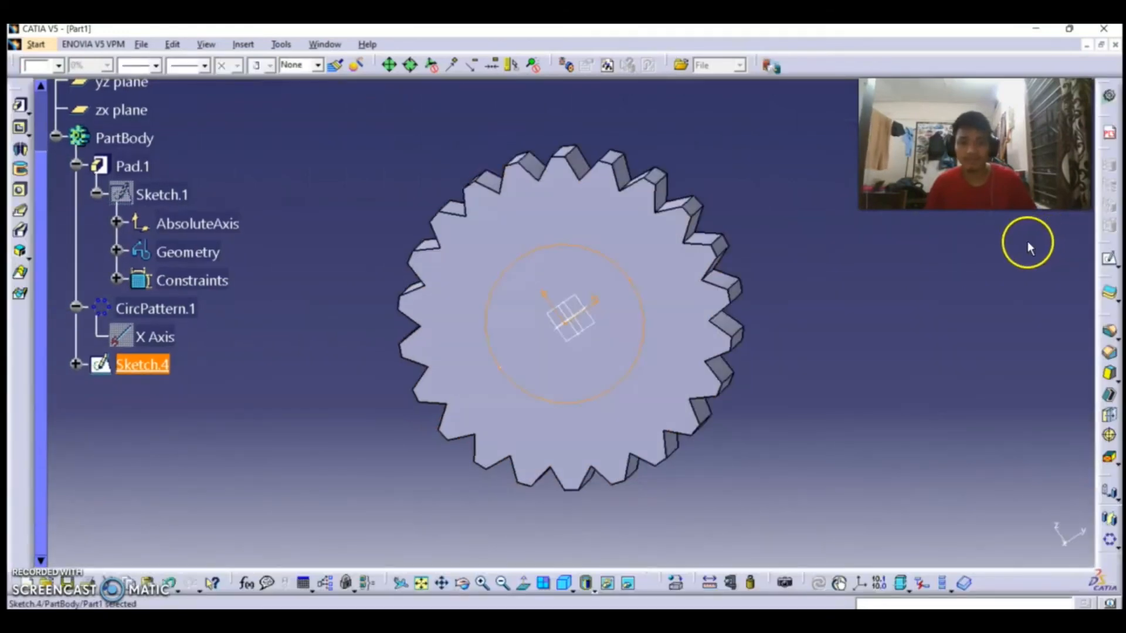
Cut the circle through the gear as a pocket with a depth of 20 mm and mirrored extent.
left_click(21, 129)
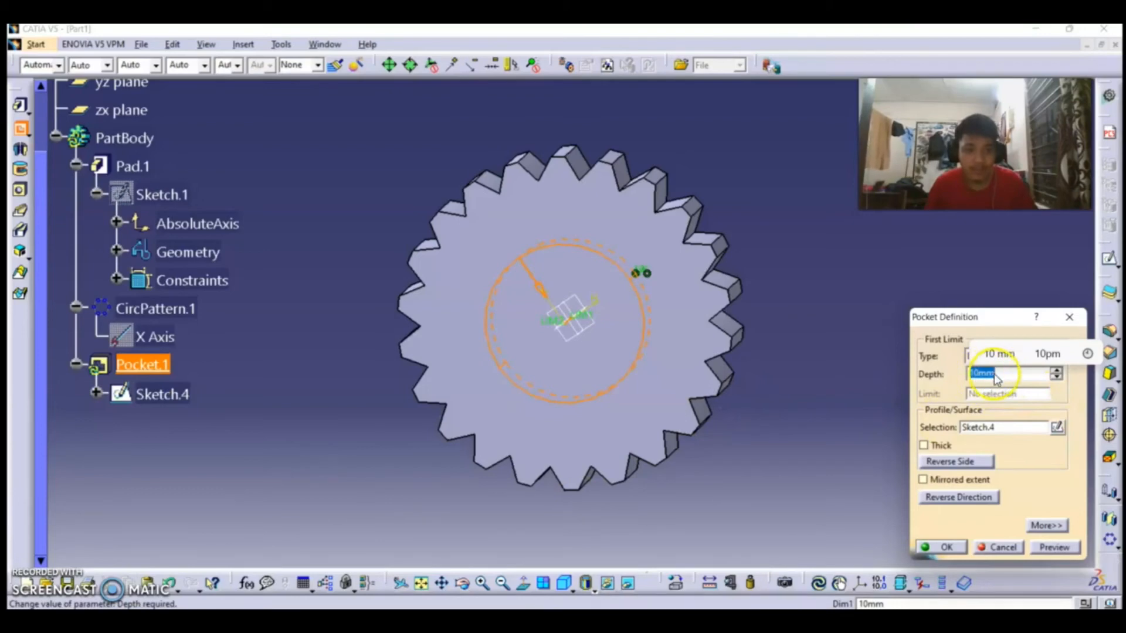
left_click(973, 376)
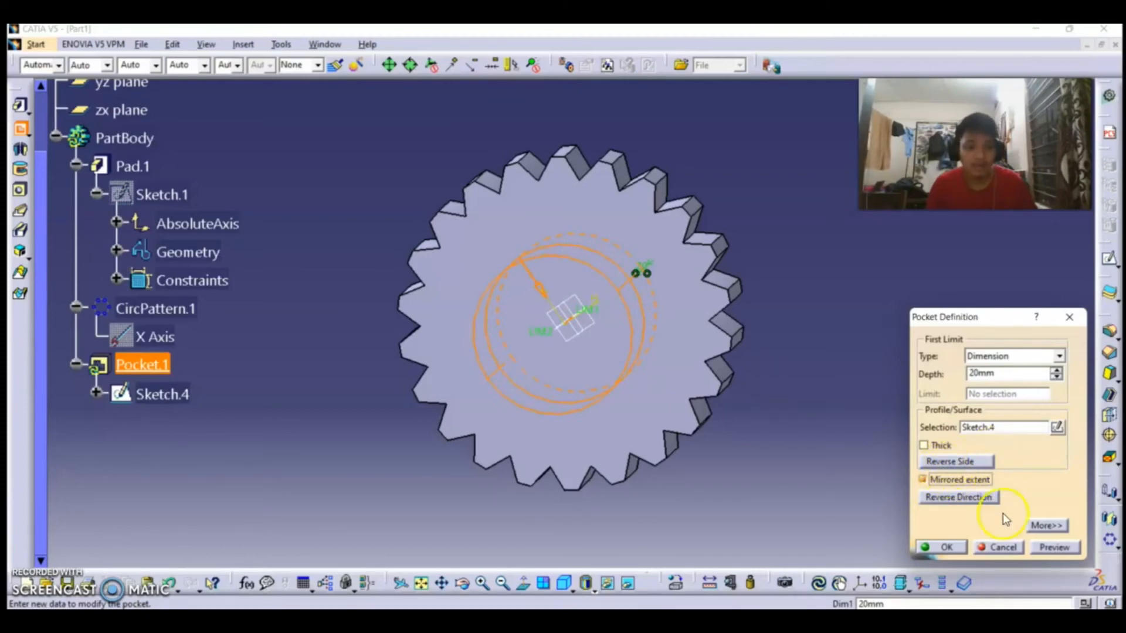
left_click(962, 548)
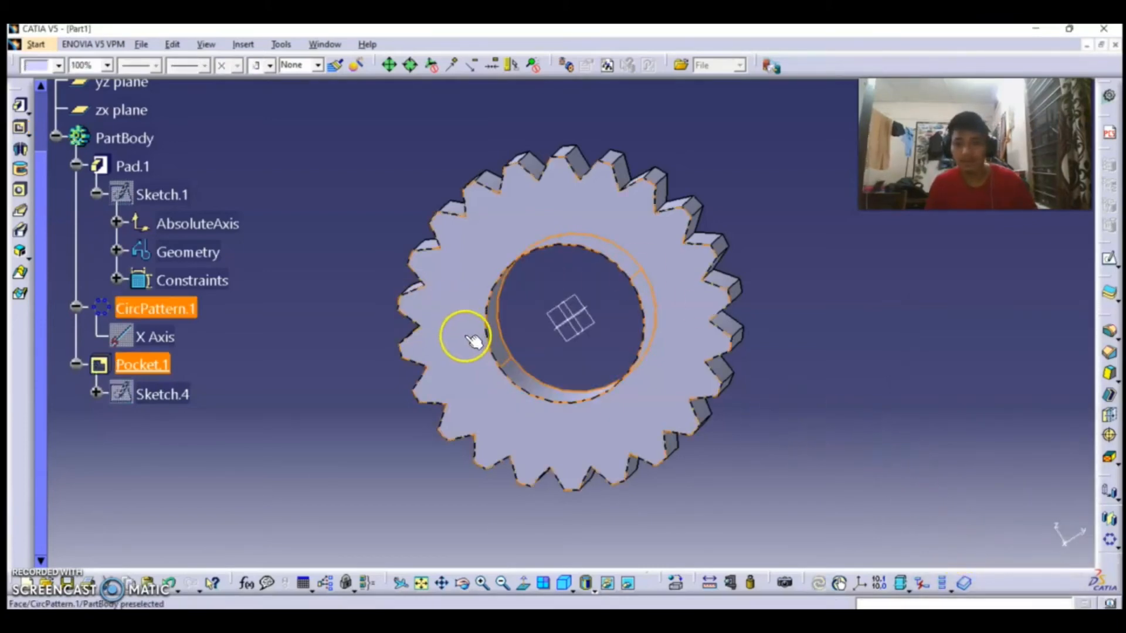
left_click(334, 356)
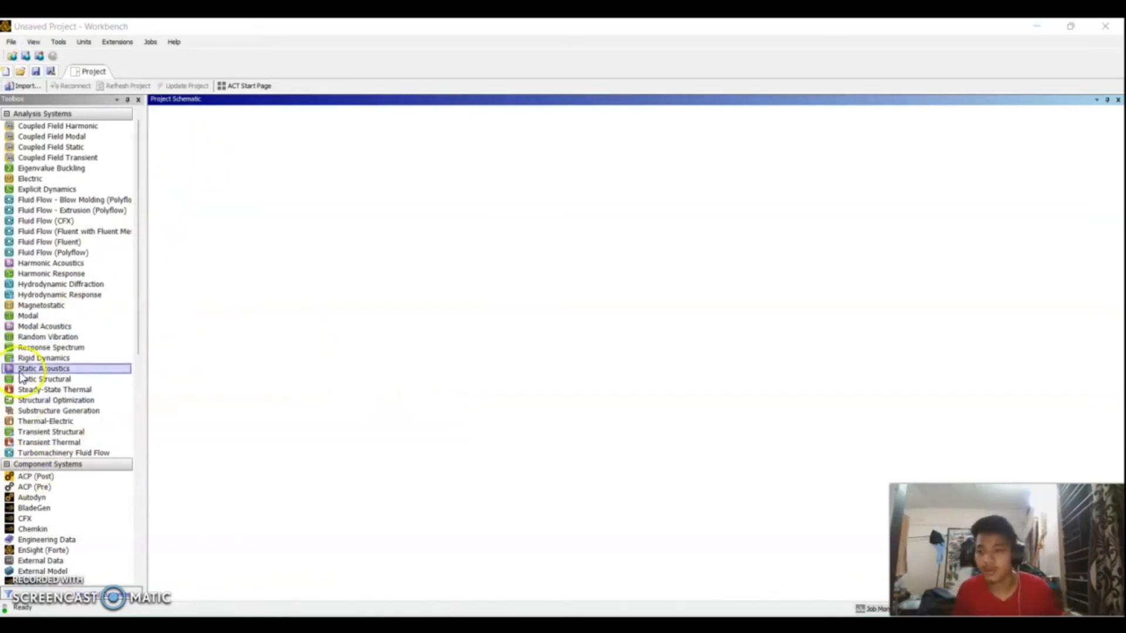
Add a Static Structural system to the project schematic and import SPUR GEAR K2.igs as its geometry.
left_click_drag(39, 385, 232, 164)
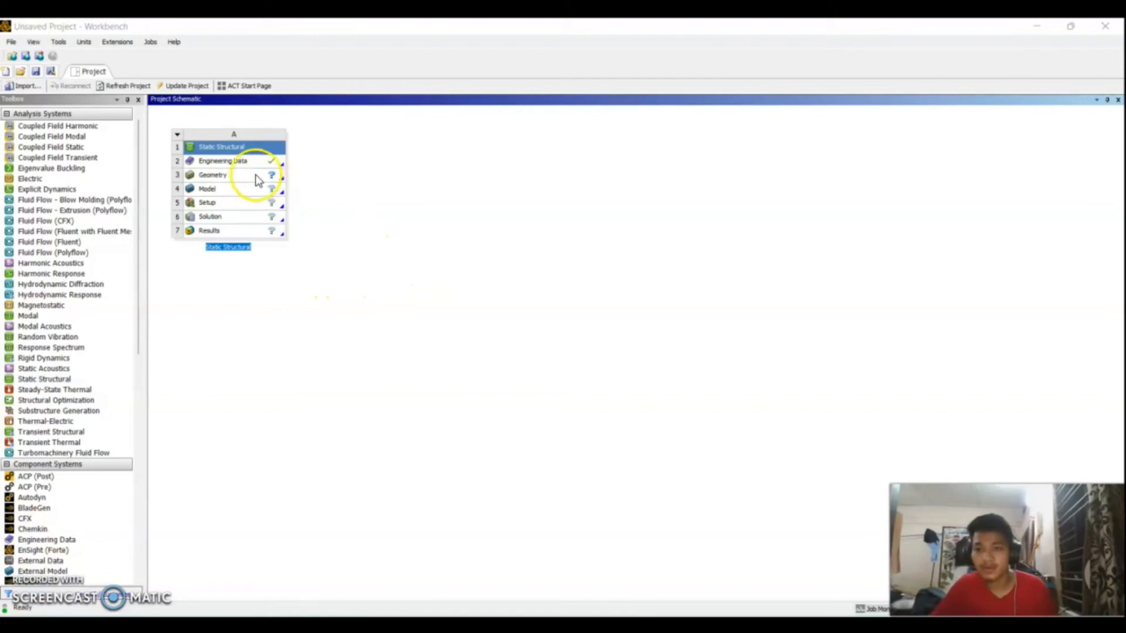
double_click(257, 177)
left_click(272, 178)
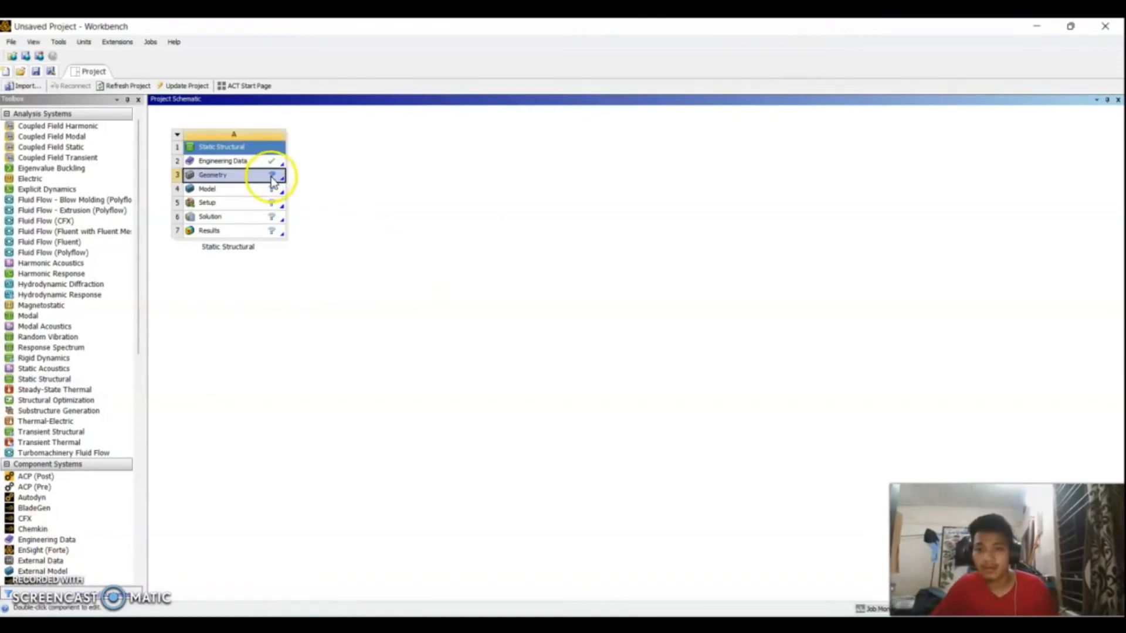
right_click(272, 179)
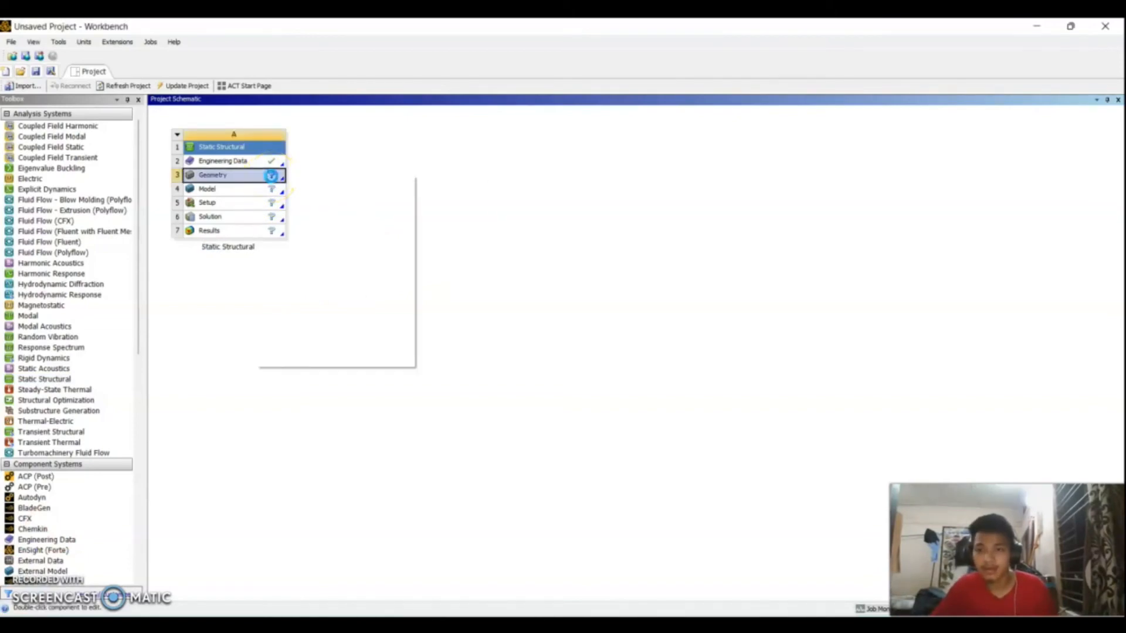
mouse_move(305, 211)
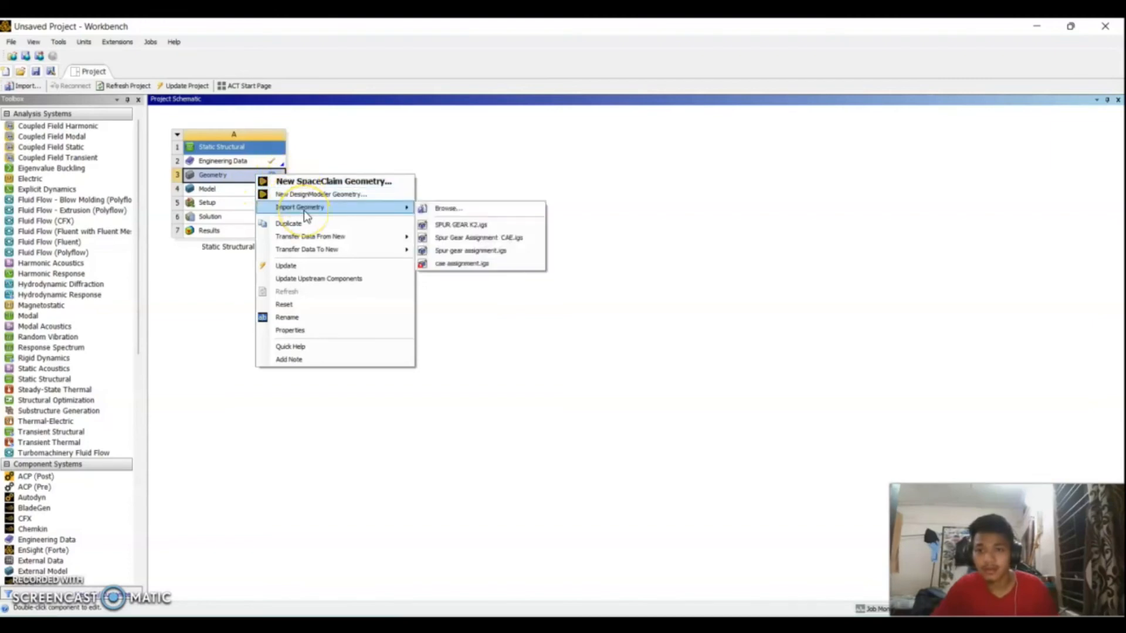
left_click(455, 212)
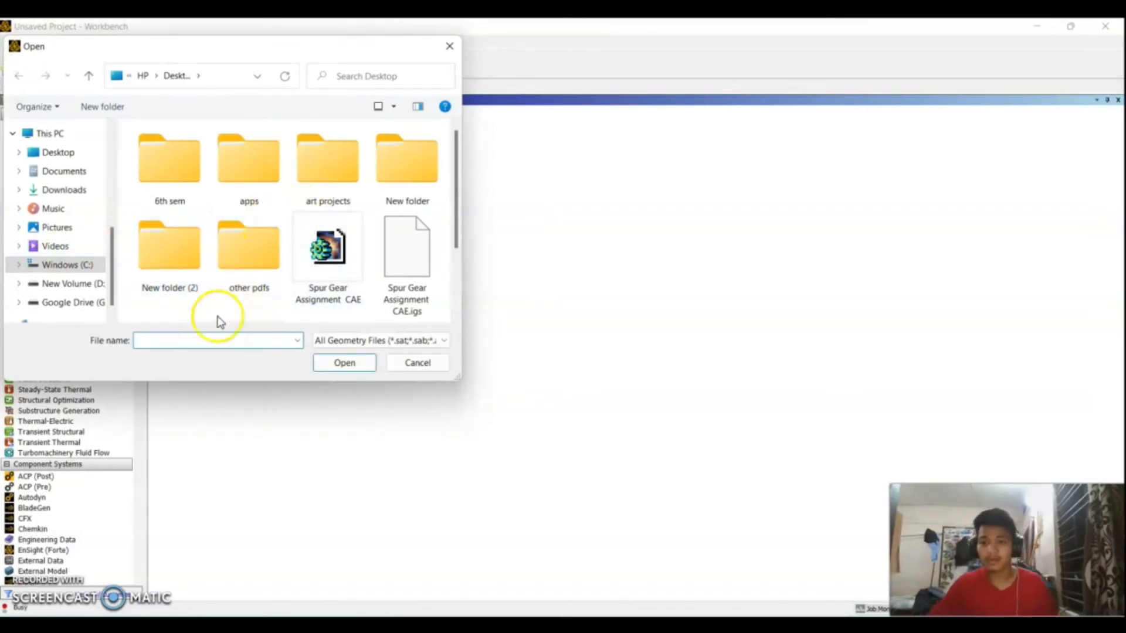
scroll(215, 293, "down", 1)
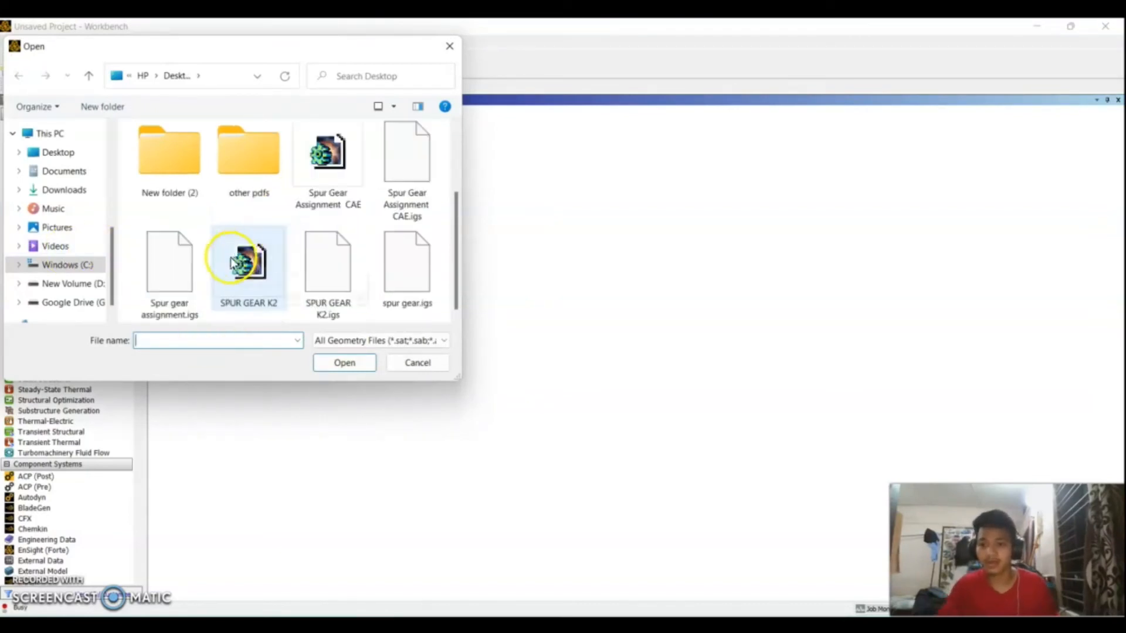
left_click(324, 272)
left_click(355, 373)
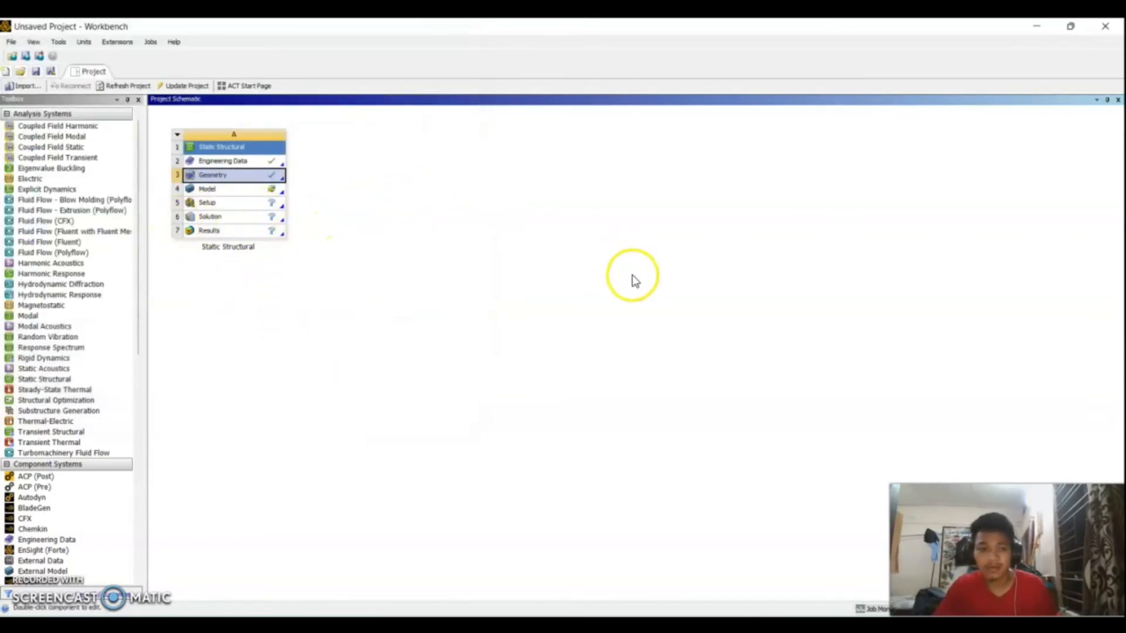
Open the Static Structural system's model in Mechanical to display the imported gear at an angle.
double_click(241, 192)
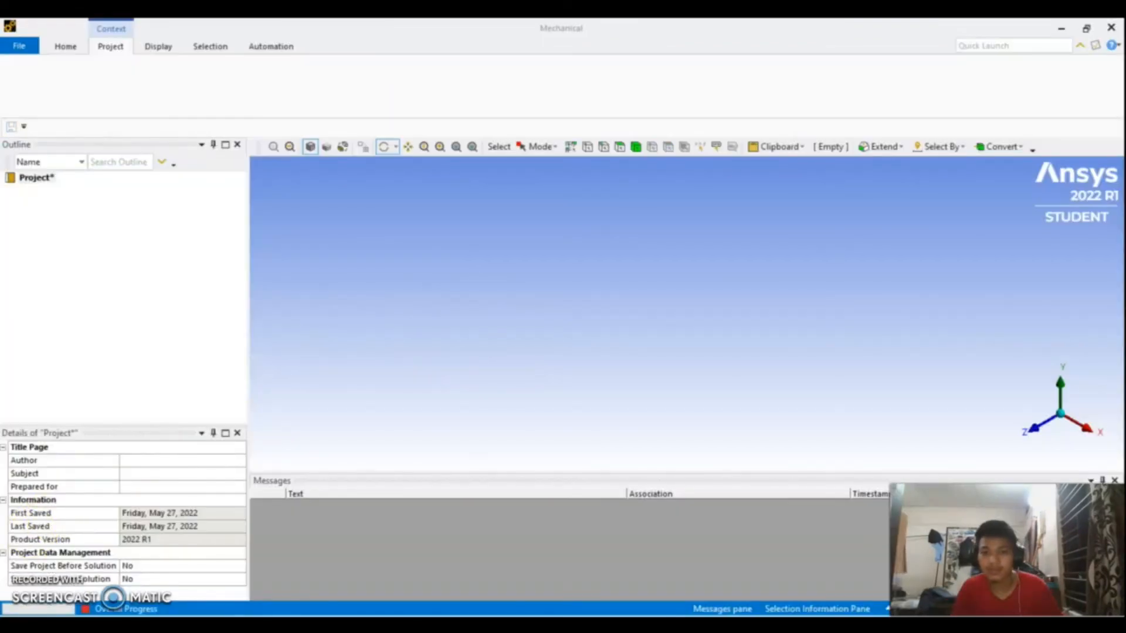
middle_click_drag(377, 339, 581, 297)
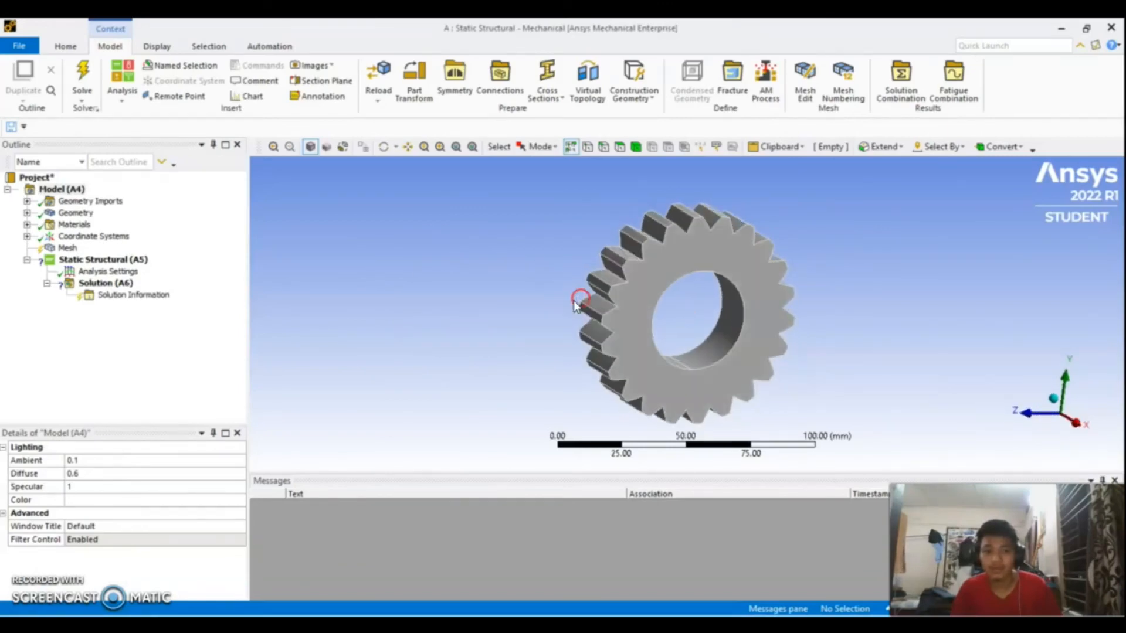
Set the mesh's Defeature Size to 4 mm and generate the mesh on the gear.
left_click(64, 248)
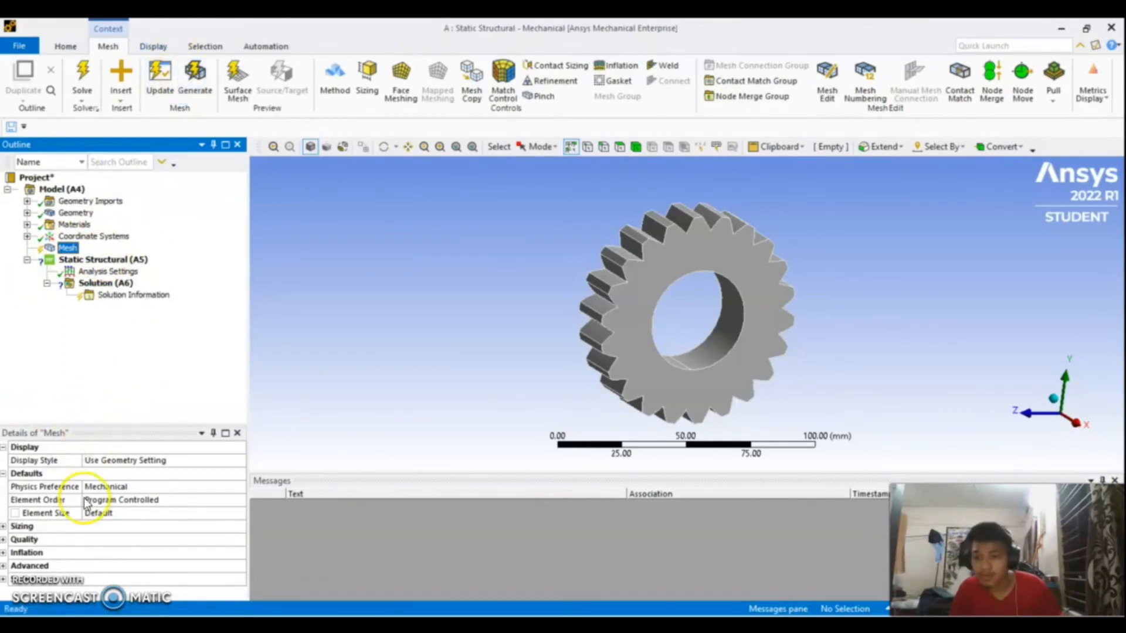
left_click(4, 526)
scroll(107, 522, "down", 2)
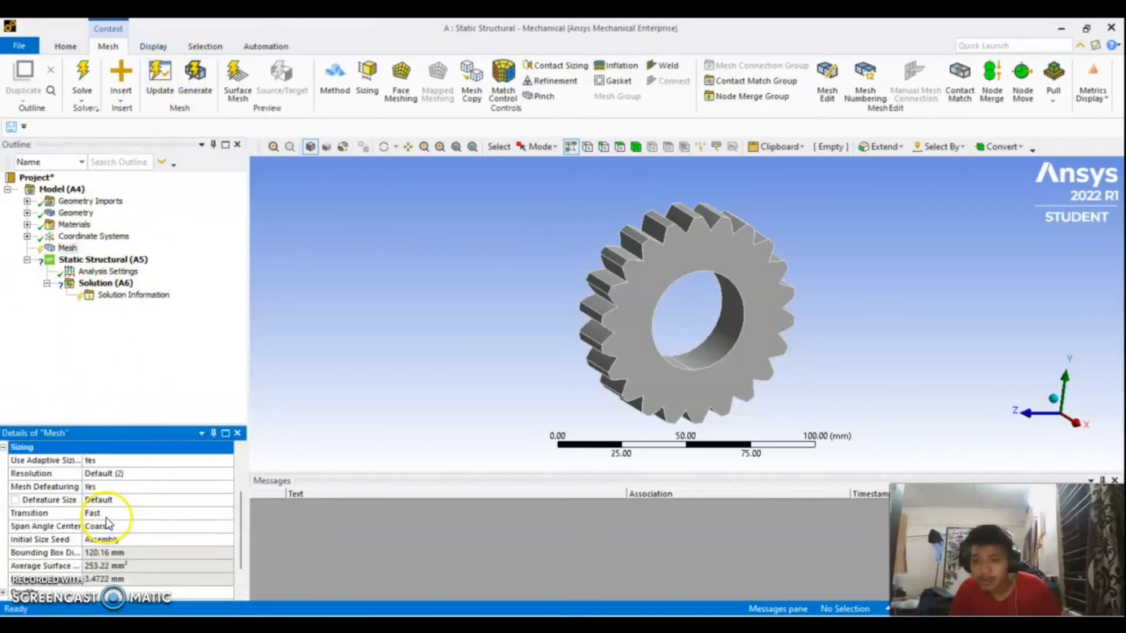
left_click(122, 501)
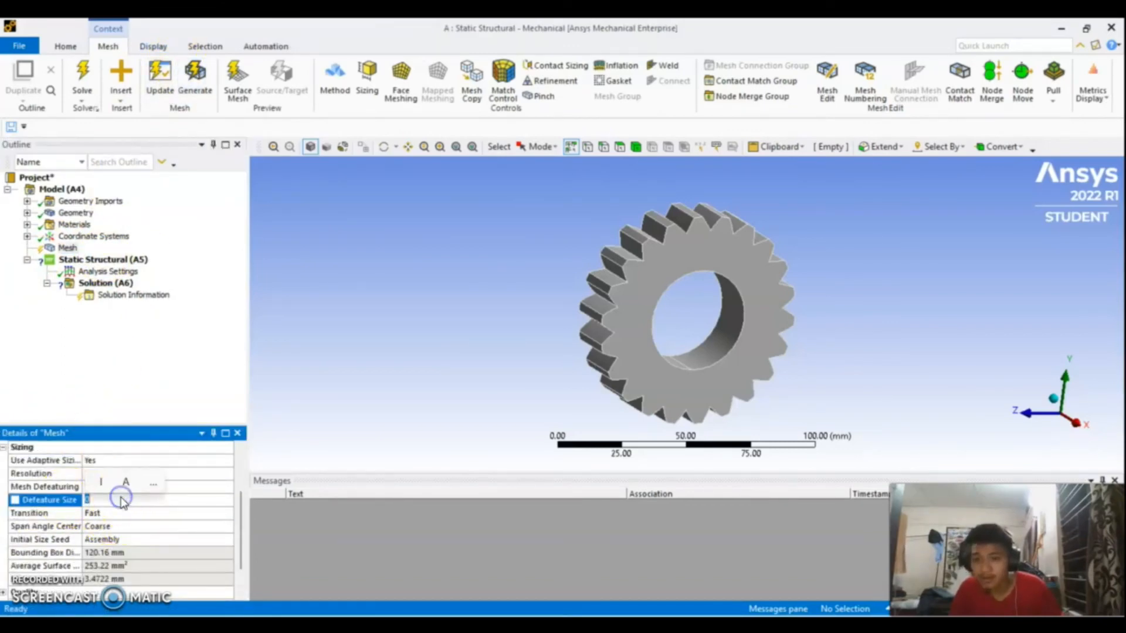
type("4")
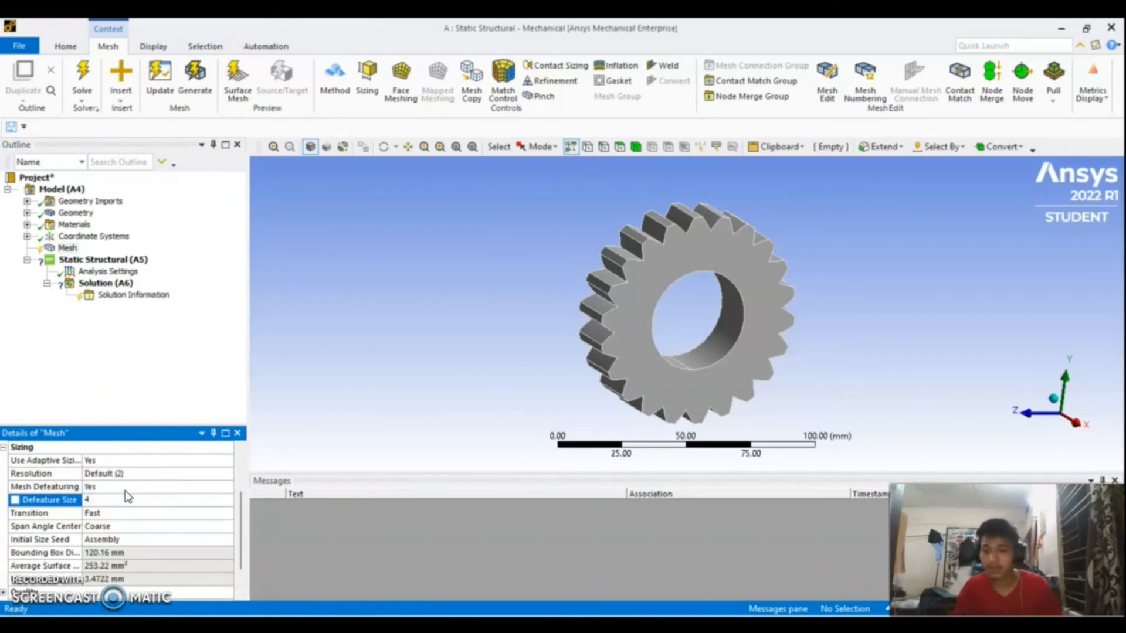
key("Return")
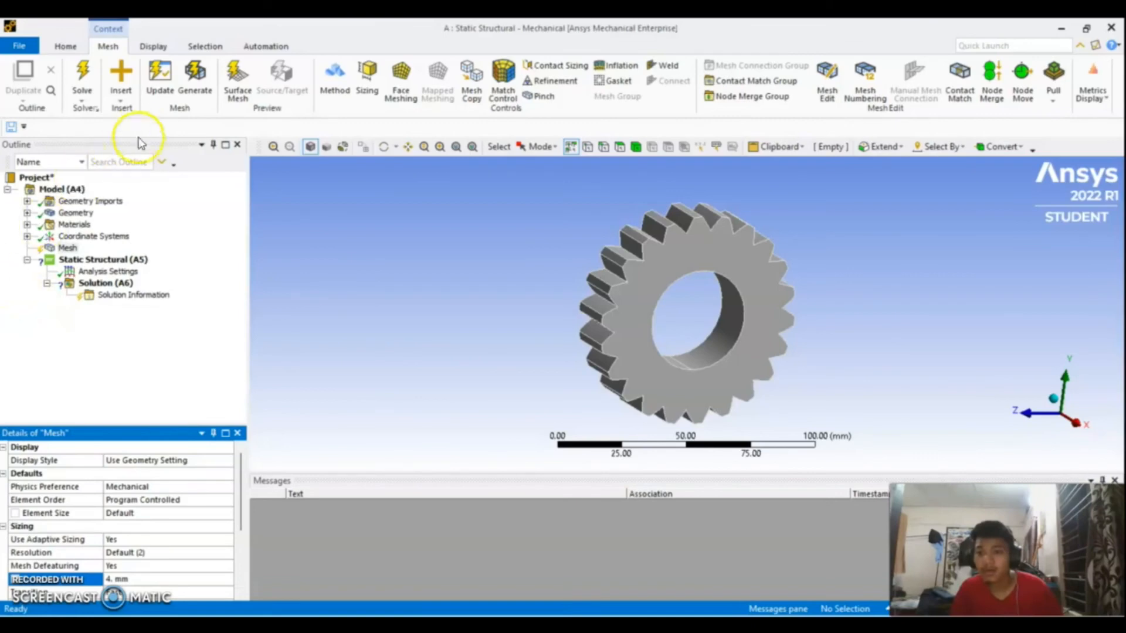
left_click(190, 75)
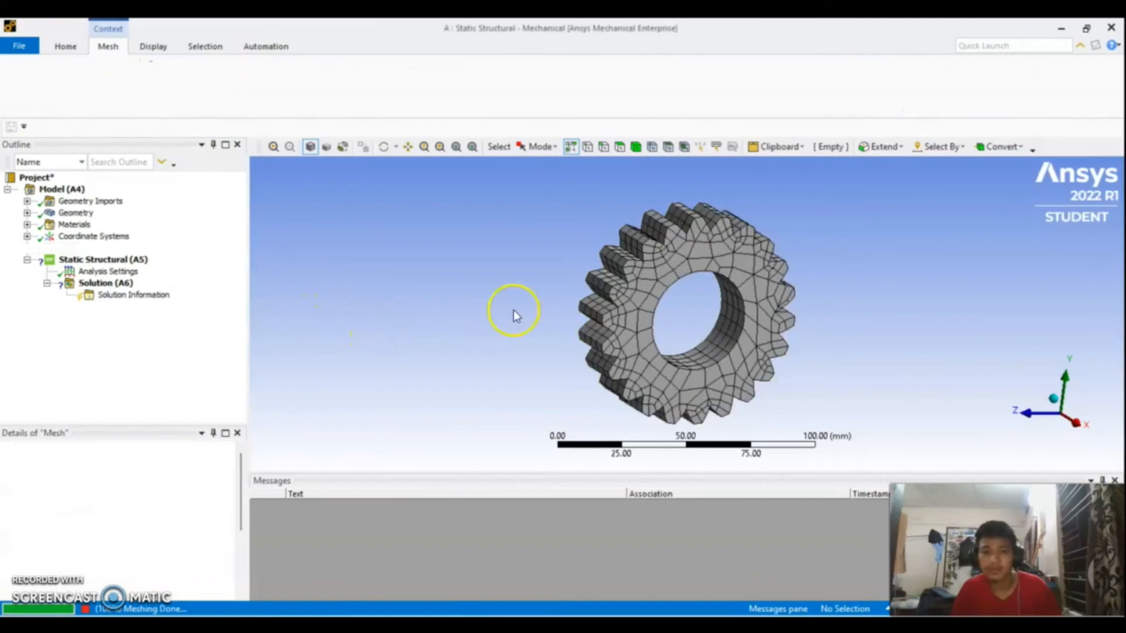
mouse_move(536, 307)
middle_mouse_down()
mouse_move(483, 315)
mouse_move(420, 380)
mouse_move(422, 453)
mouse_move(520, 272)
mouse_move(528, 302)
middle_mouse_up()
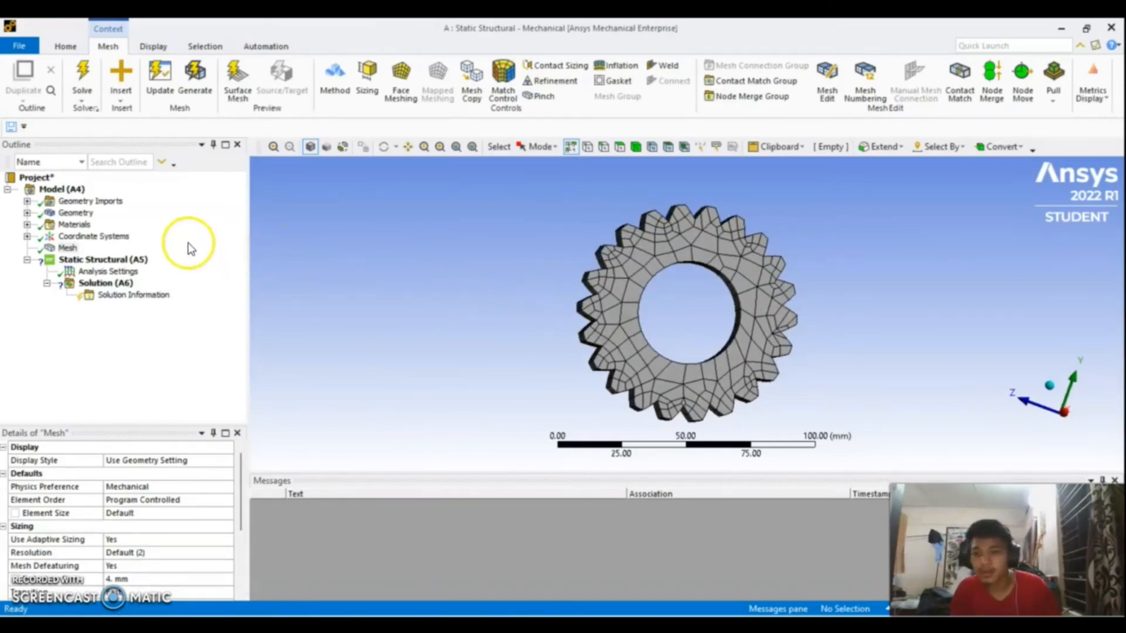
Insert a Fixed Support into the Static Structural analysis.
left_click(103, 261)
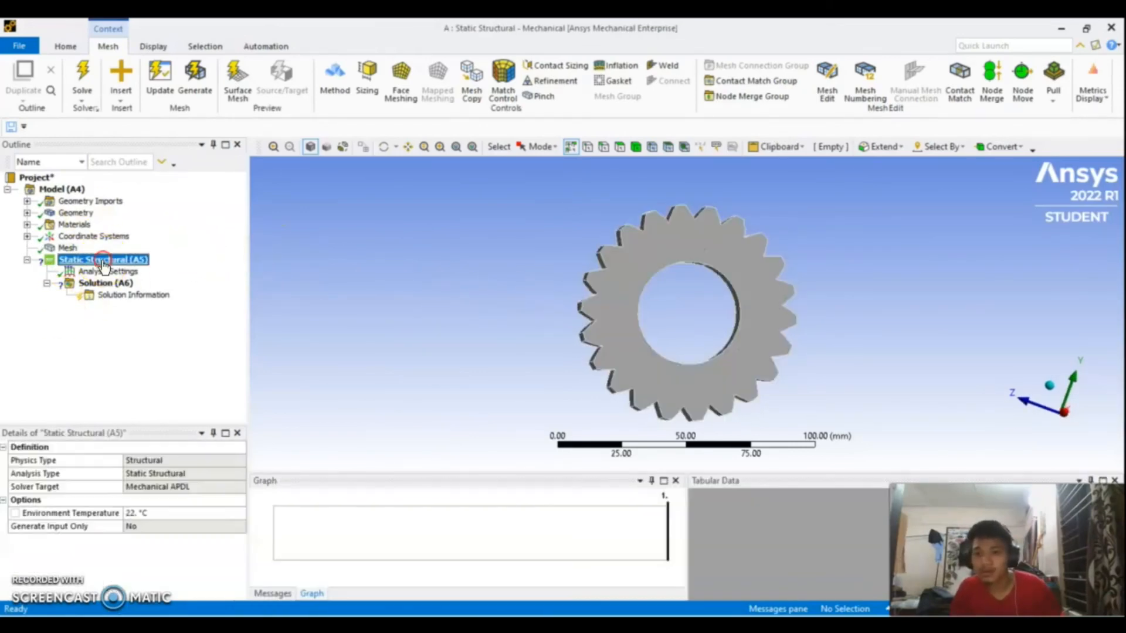
right_click(103, 261)
mouse_move(189, 273)
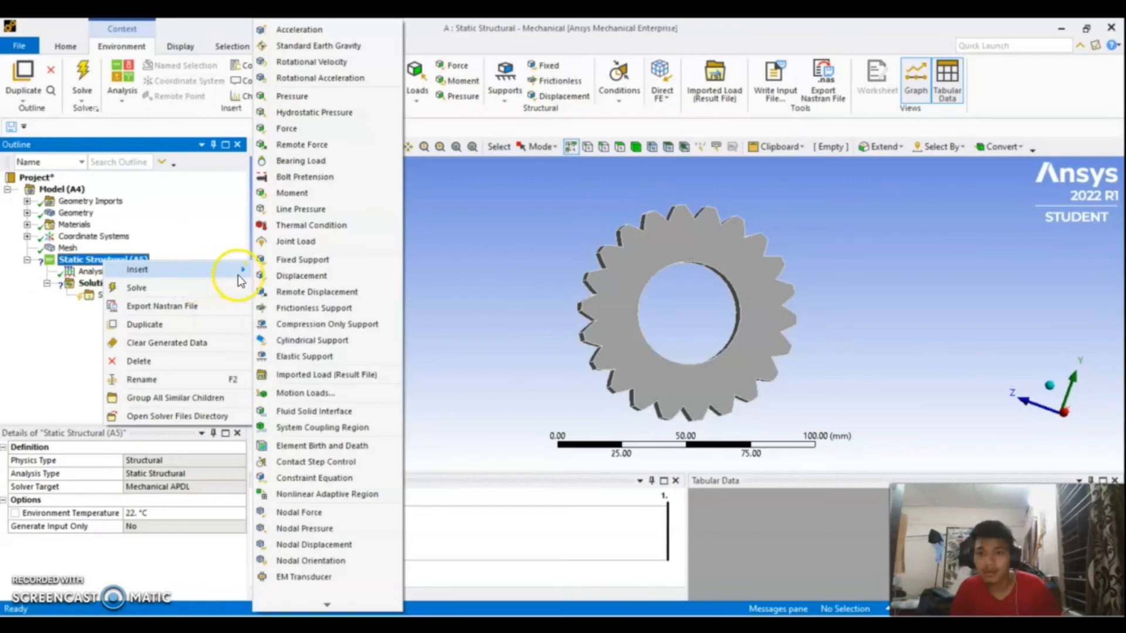
left_click(311, 259)
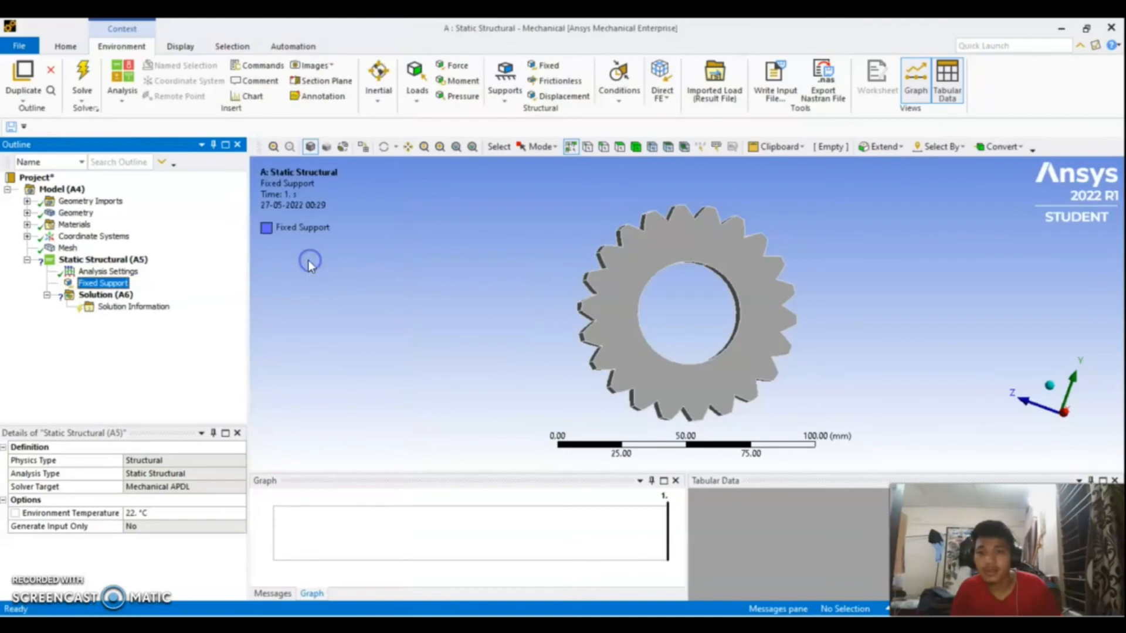
right_click(95, 261)
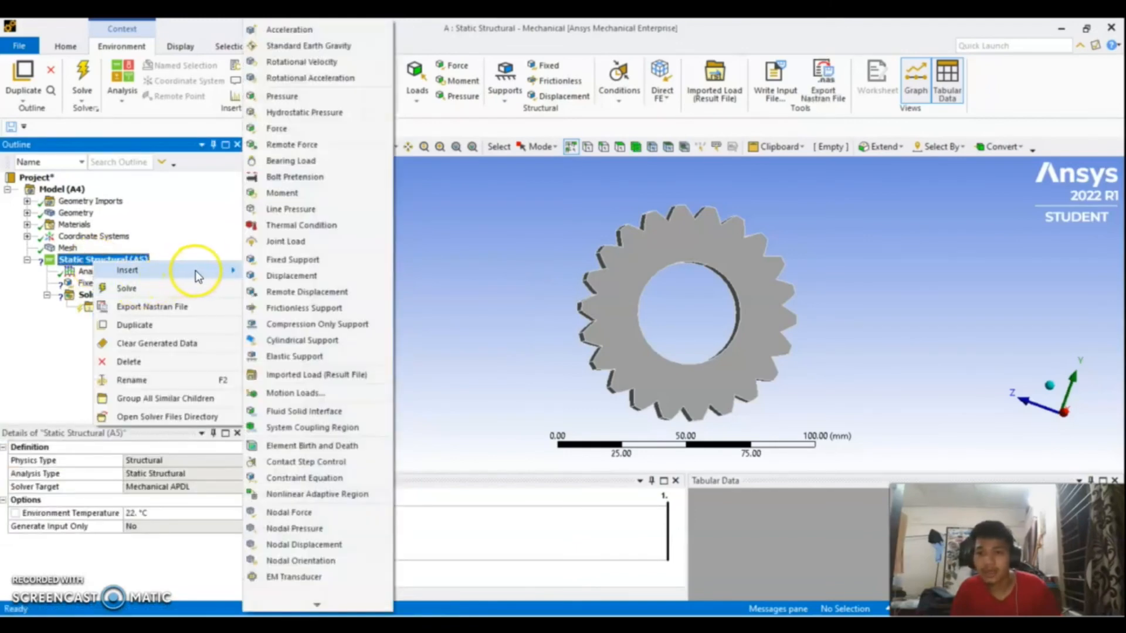
left_click(458, 260)
Scope the Fixed Support to the two cylindrical faces of the gear's central bore.
middle_click_drag(588, 311, 490, 255)
left_click(686, 279)
middle_click_drag(686, 279, 729, 296)
left_click(727, 298, "ctrl")
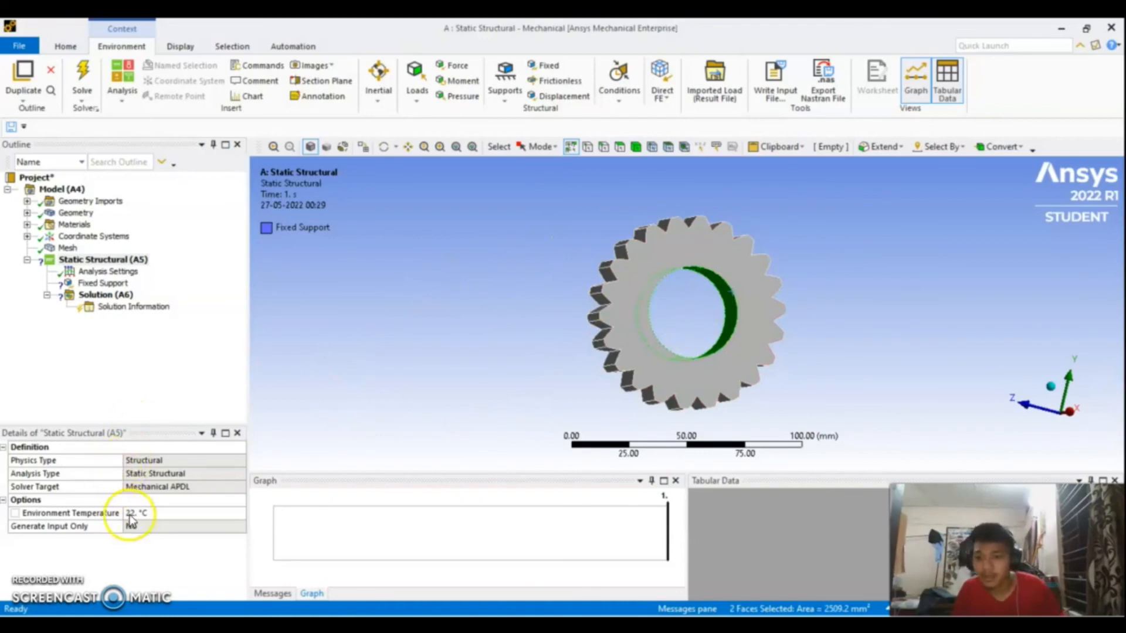
left_click(103, 282)
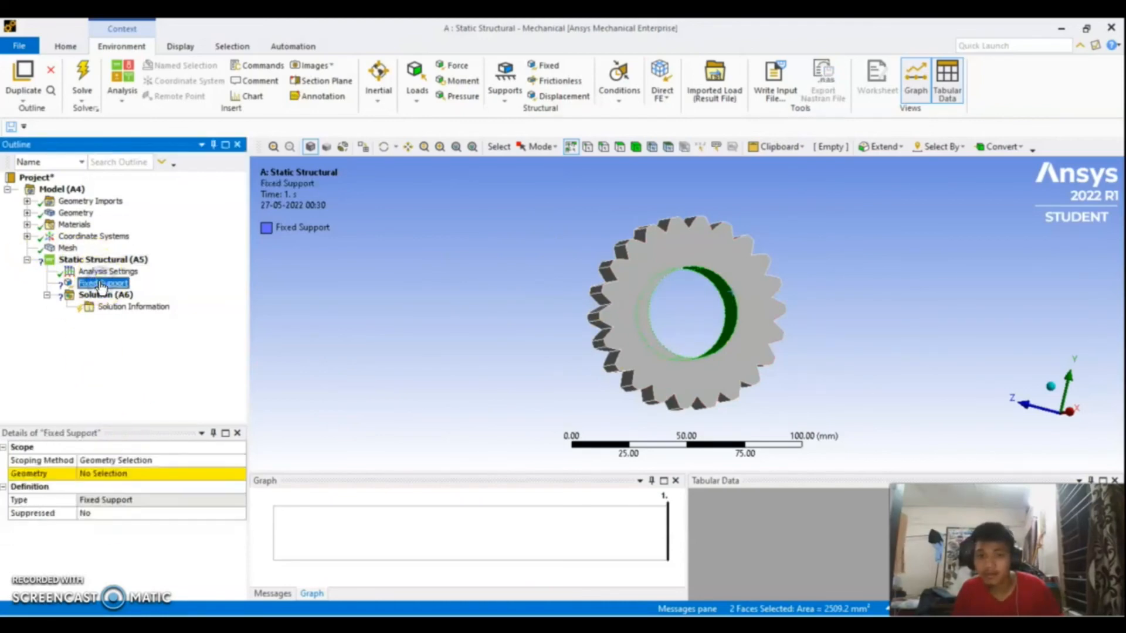
left_click(120, 473)
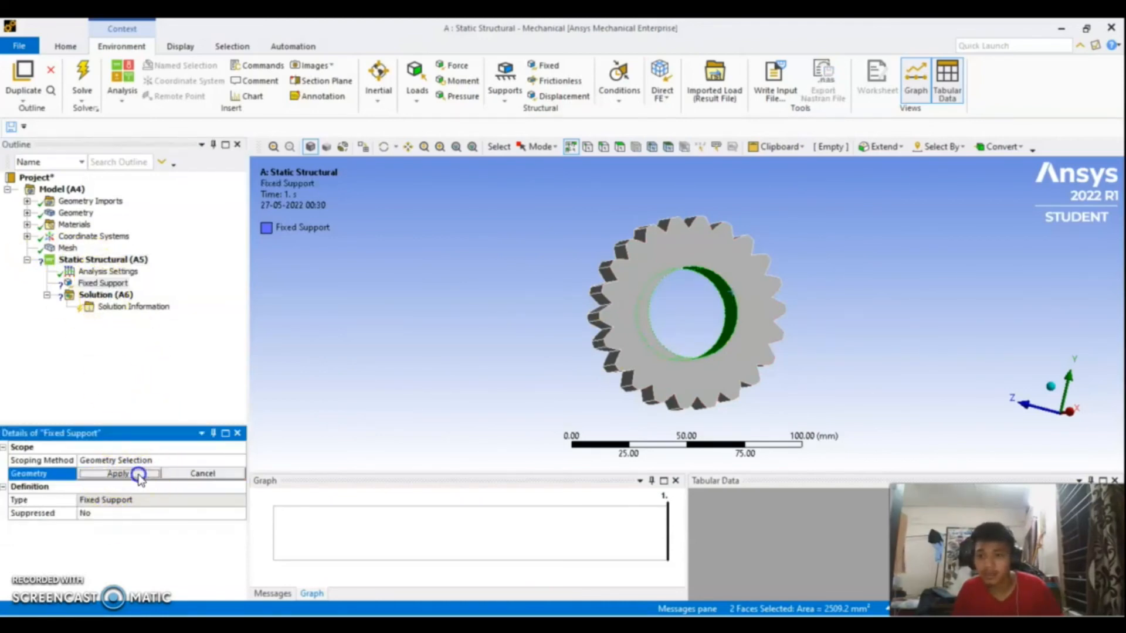
left_click(139, 474)
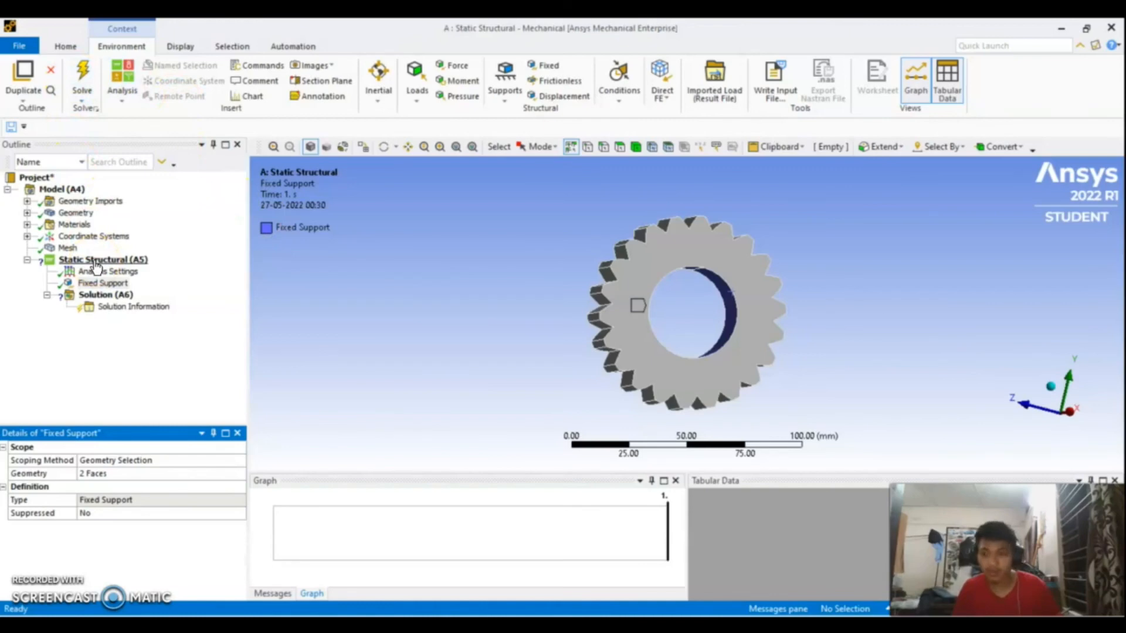
Insert a Force into the Static Structural analysis and apply it to a single tooth flank on the gear's upper side.
right_click(97, 265)
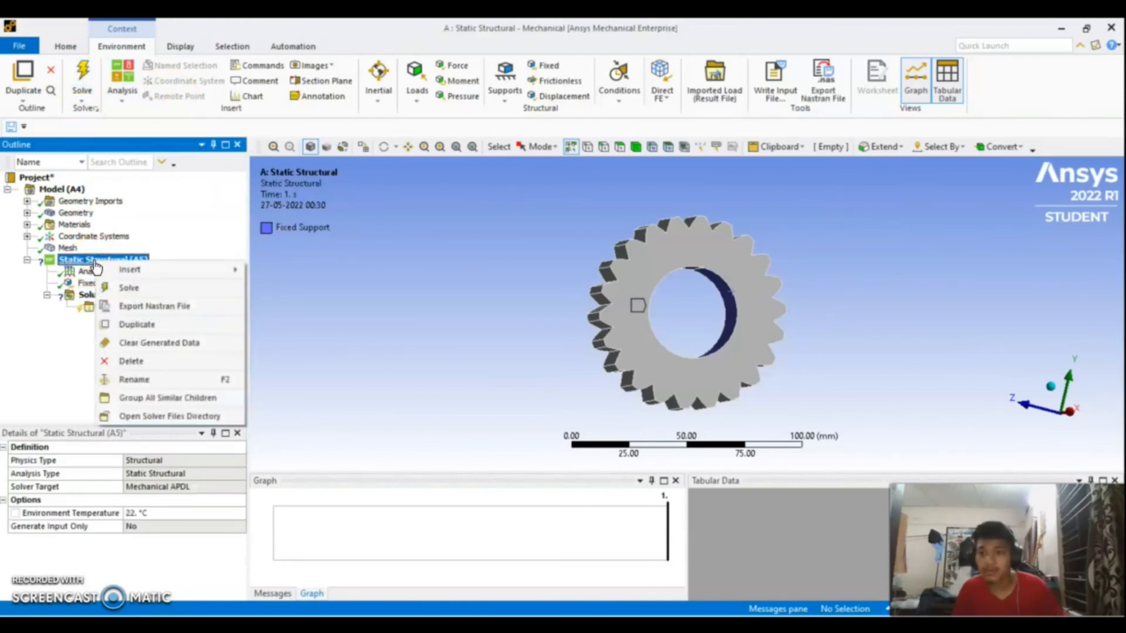
left_click(187, 271)
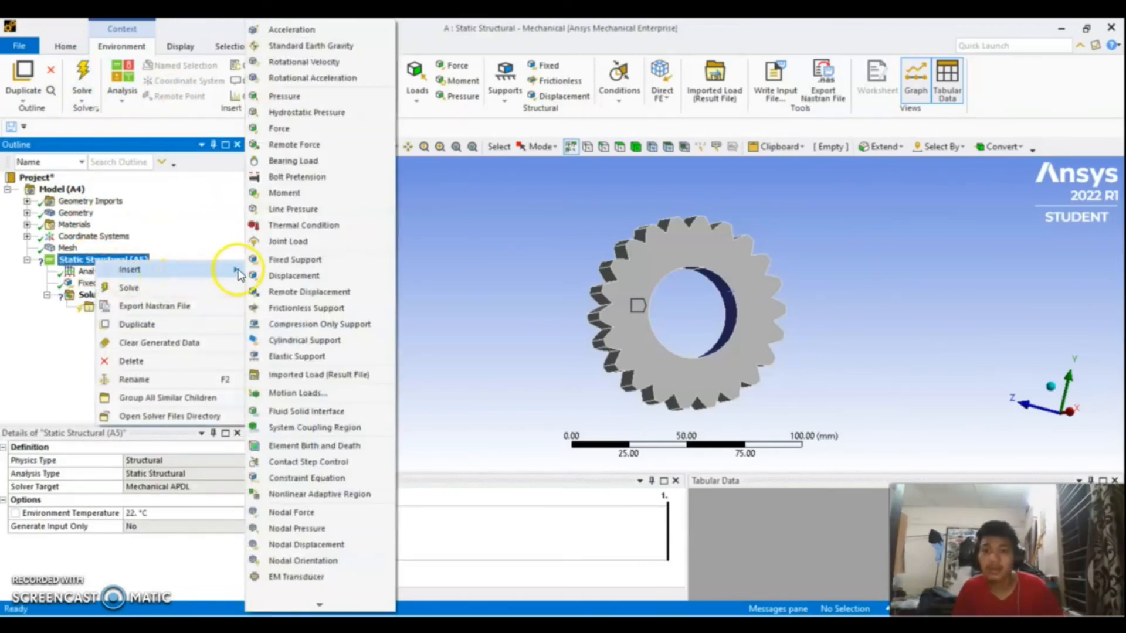
left_click(280, 129)
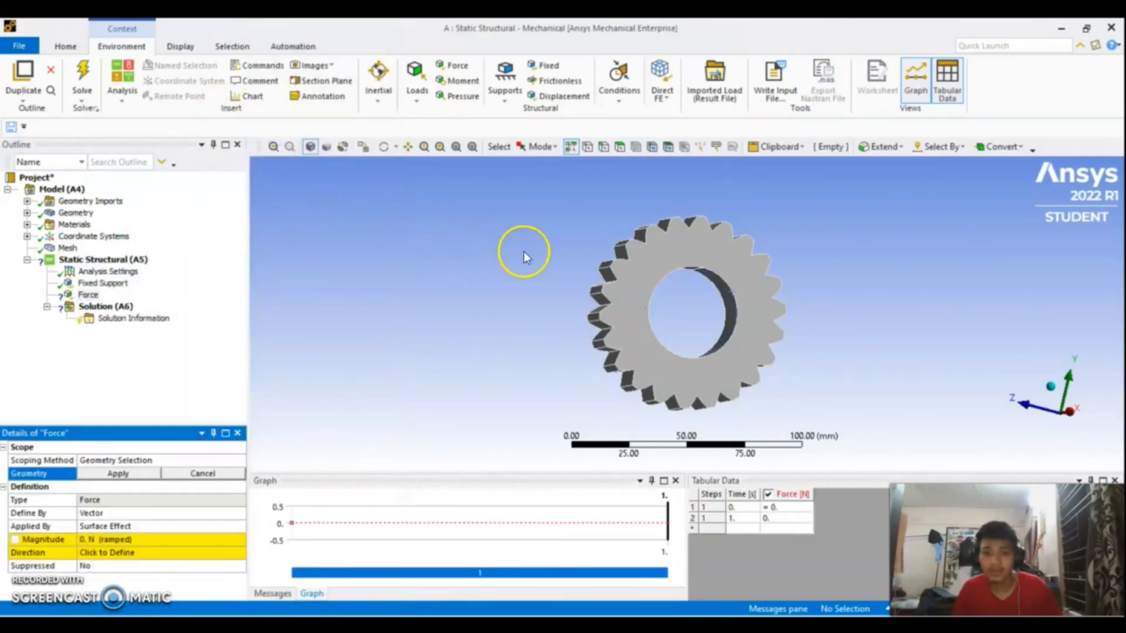
middle_click_drag(516, 246, 555, 252)
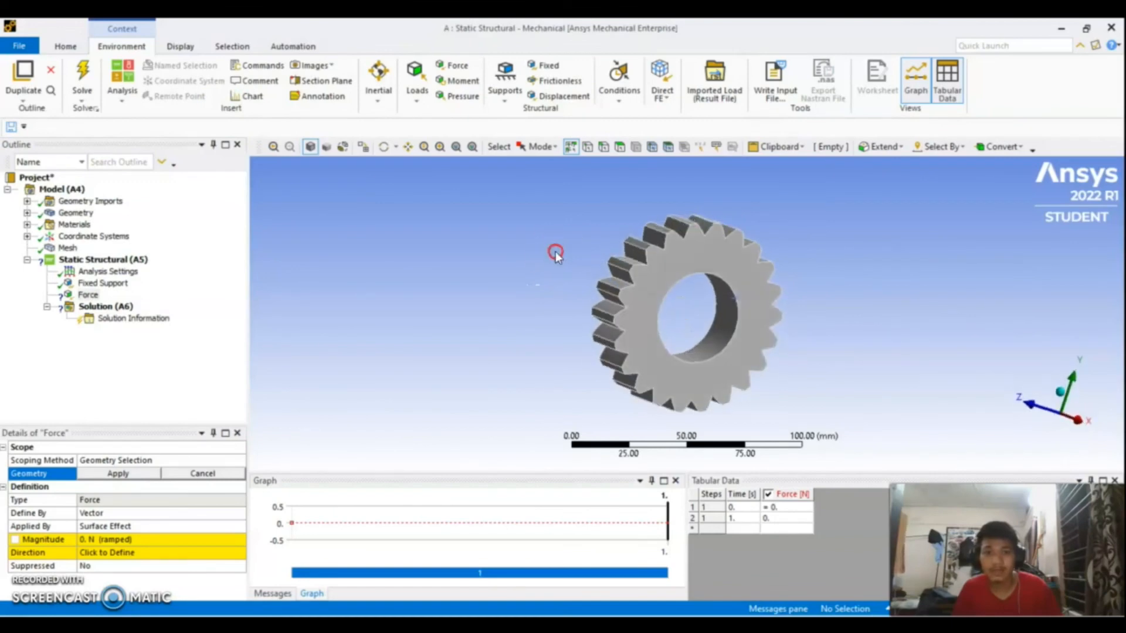
left_click(657, 238)
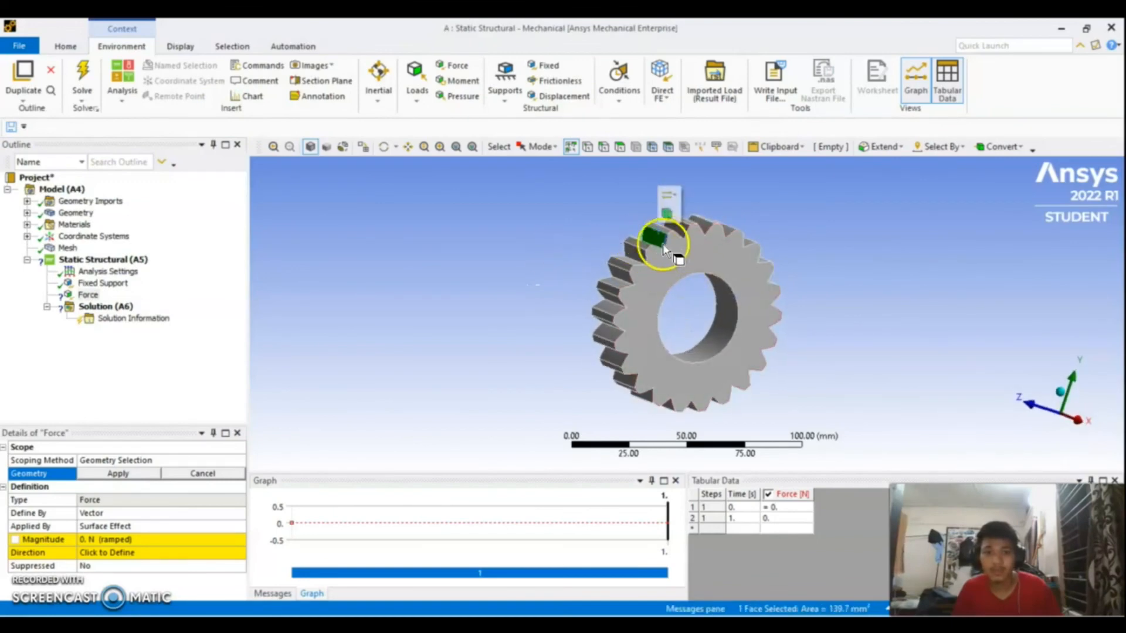
left_click(118, 472)
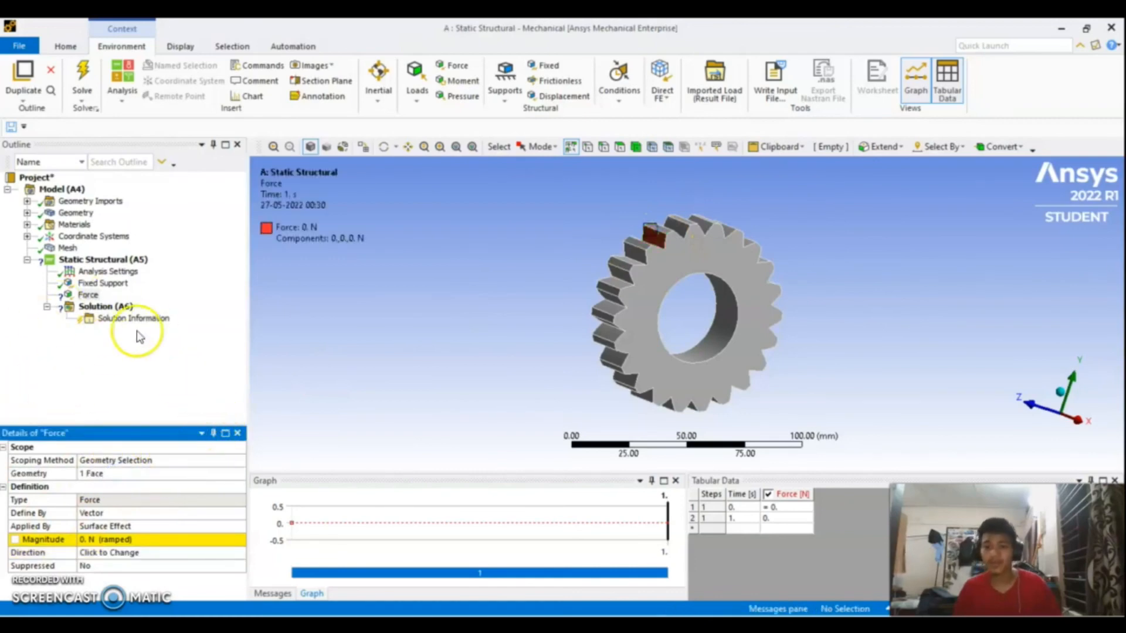
Set the magnitude of the force on the tooth flank to 5000 N.
left_click(104, 537)
type("5")
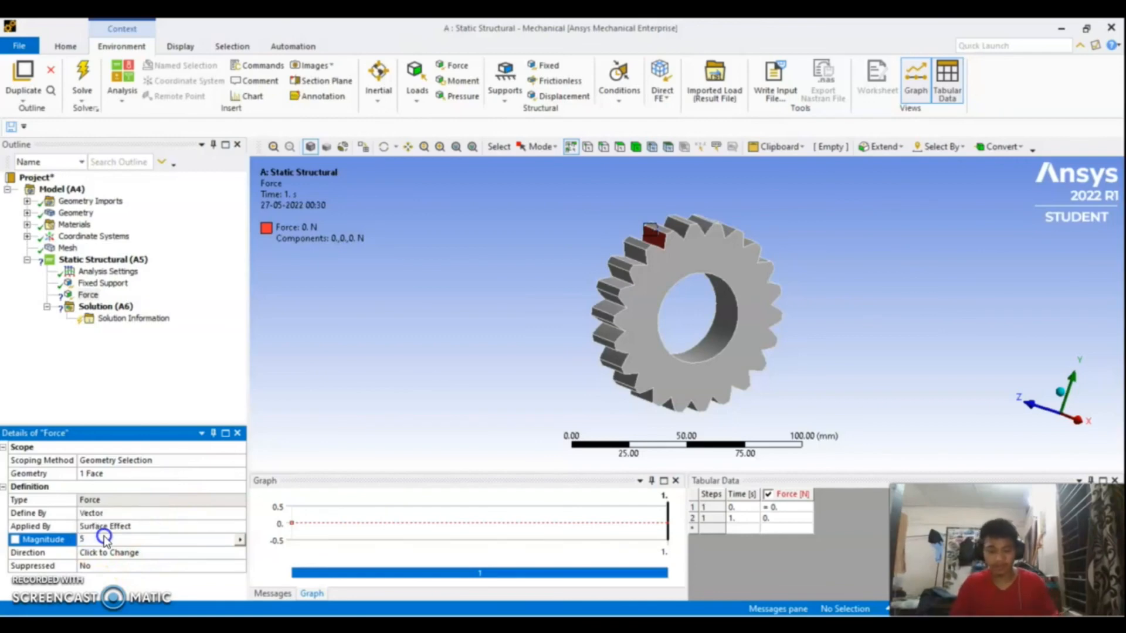
type("000")
key("Return")
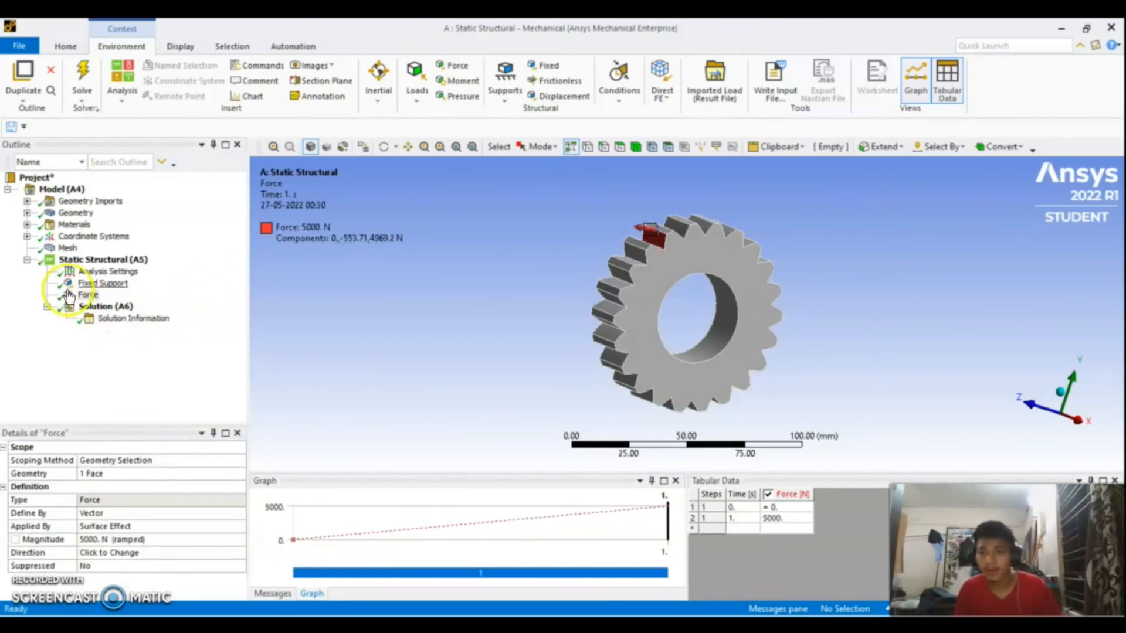
Insert a Total Deformation result under the solution.
left_click(103, 309)
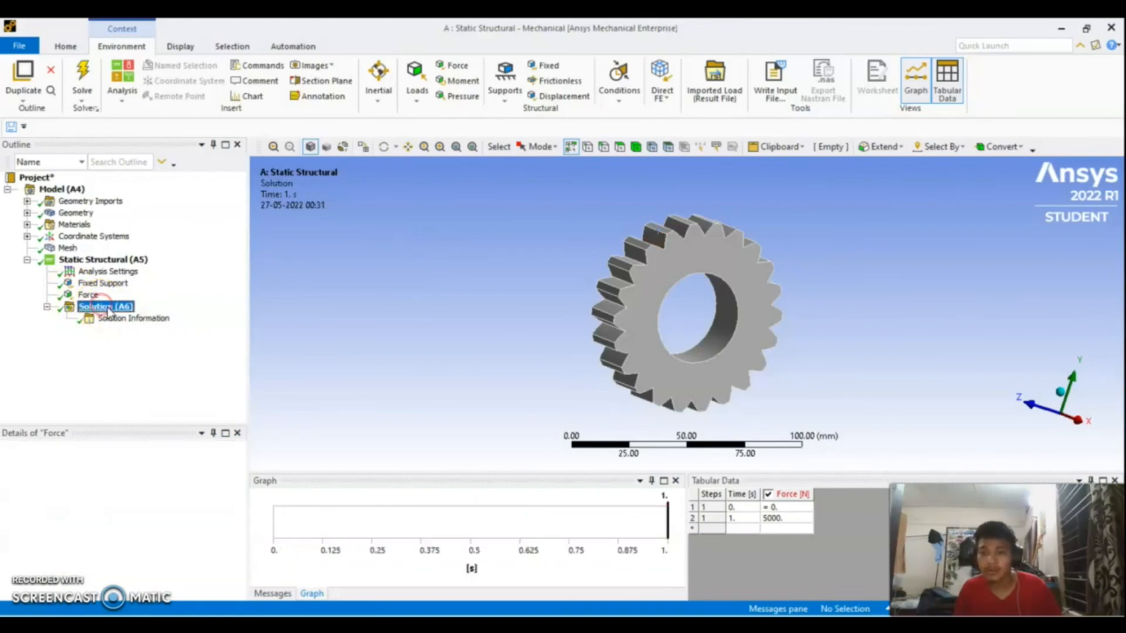
right_click(103, 310)
mouse_move(183, 320)
mouse_move(329, 319)
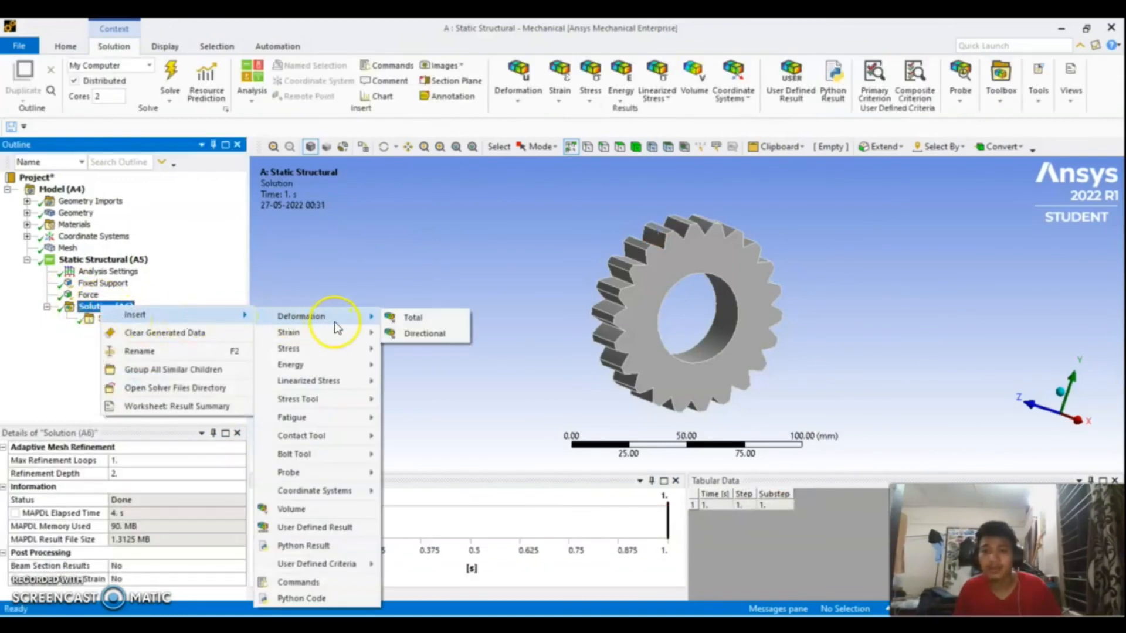
left_click(421, 324)
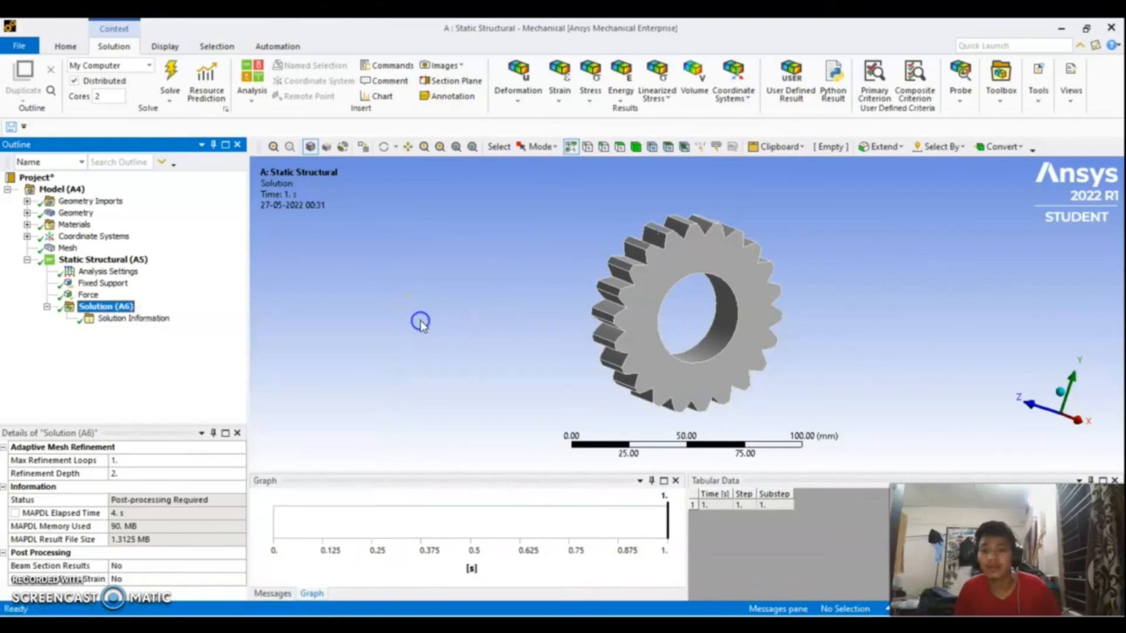
Insert a Maximum Principal elastic strain result under the solution.
right_click(120, 310)
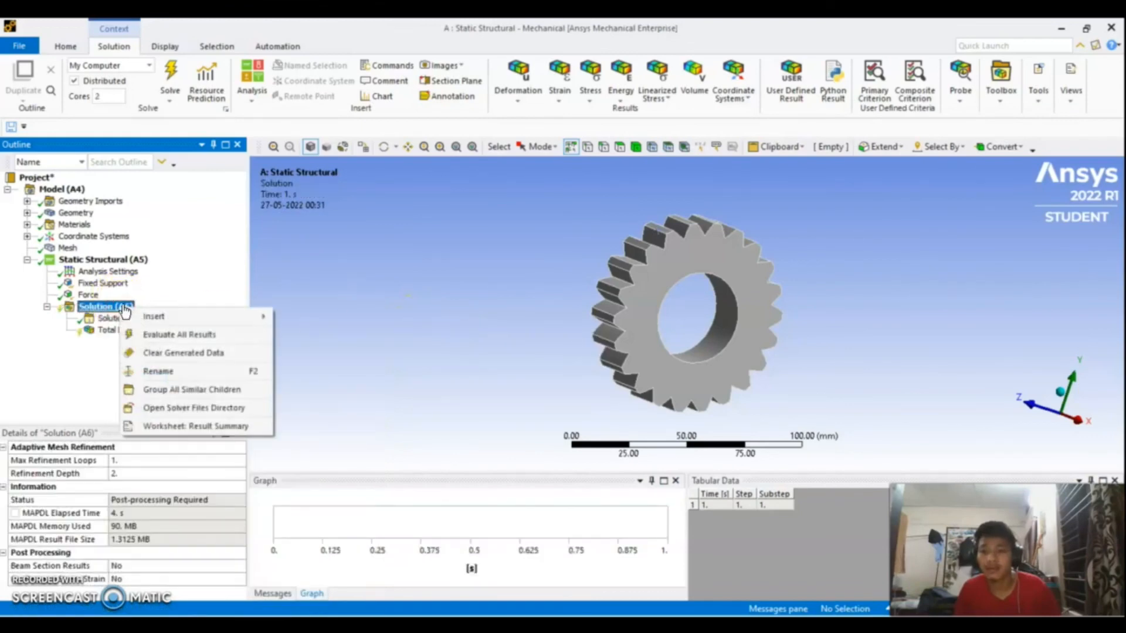
mouse_move(227, 318)
left_click(315, 335)
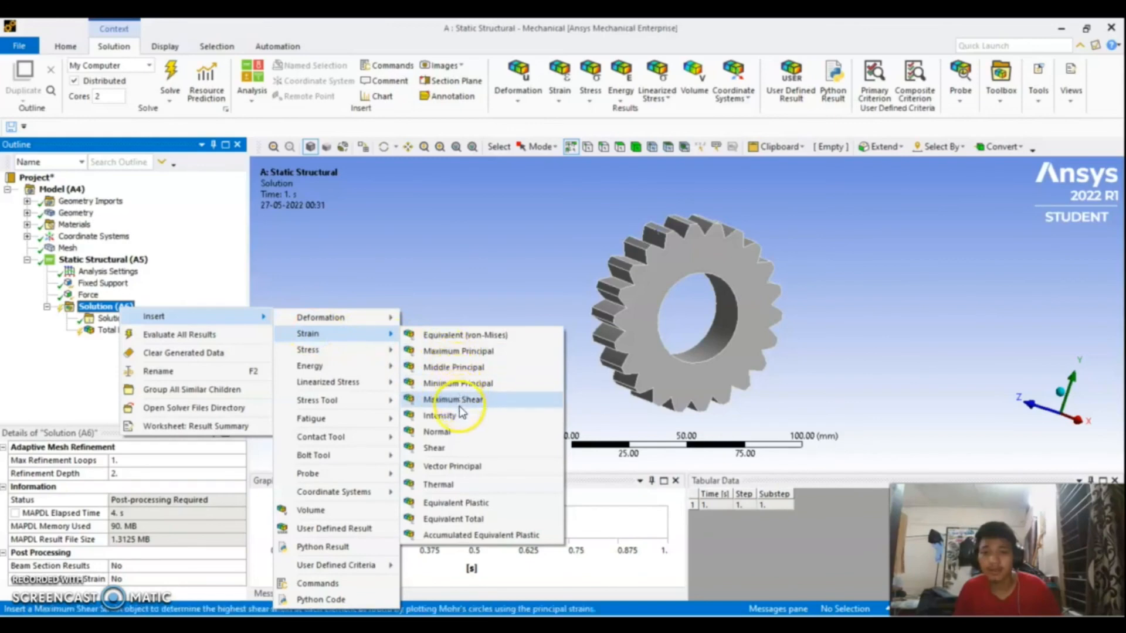
left_click(457, 351)
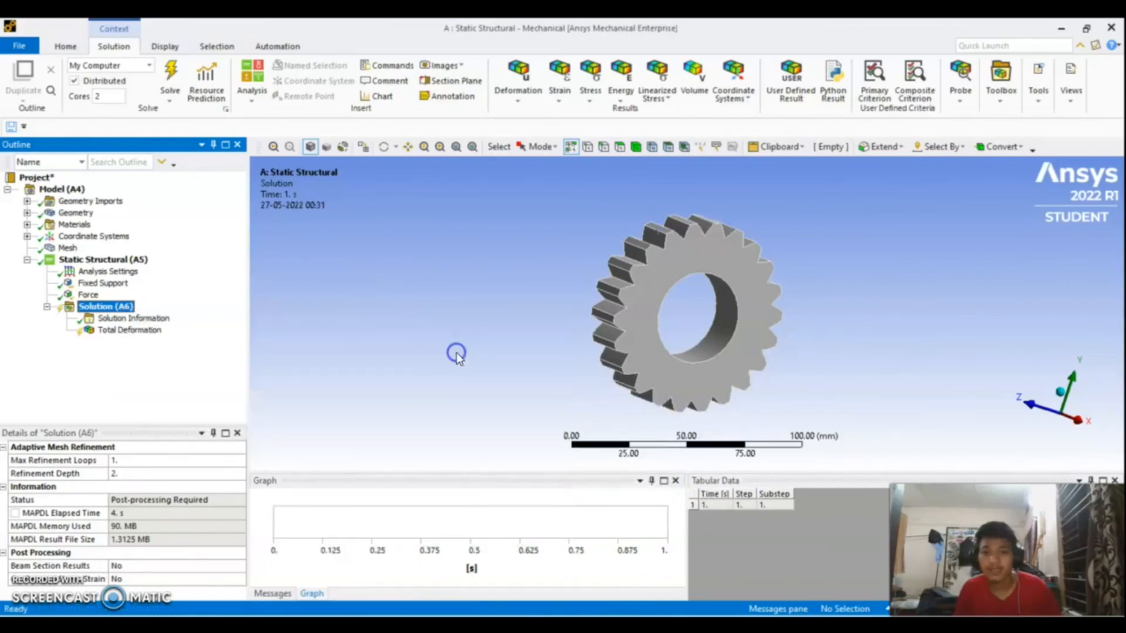
Add a Shear stress result to the solution.
right_click(116, 307)
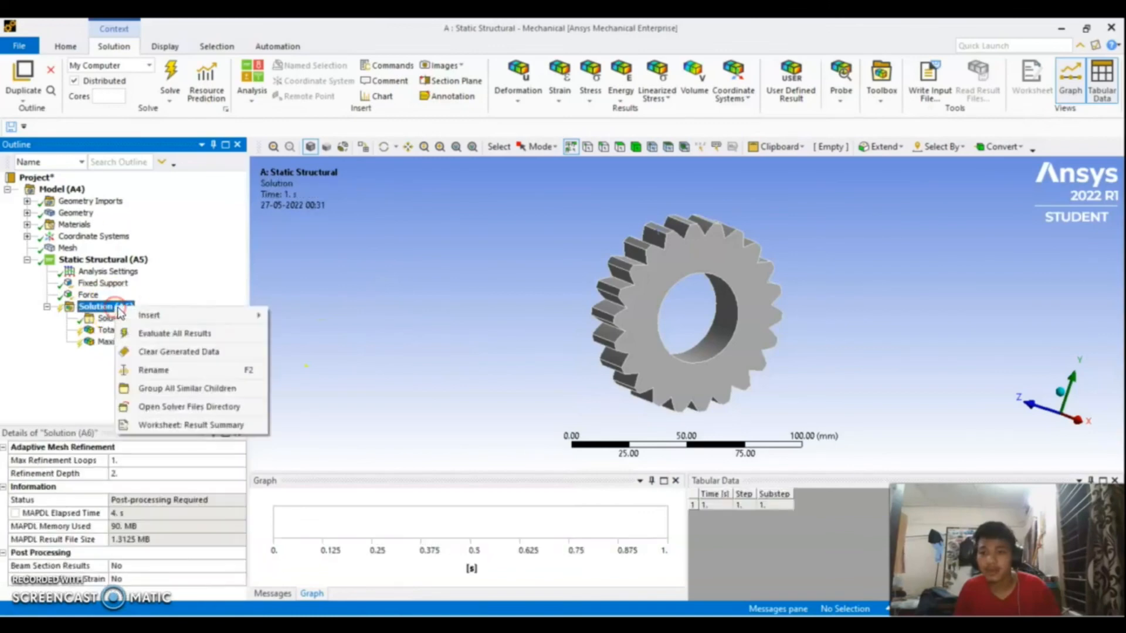
mouse_move(192, 317)
mouse_move(339, 350)
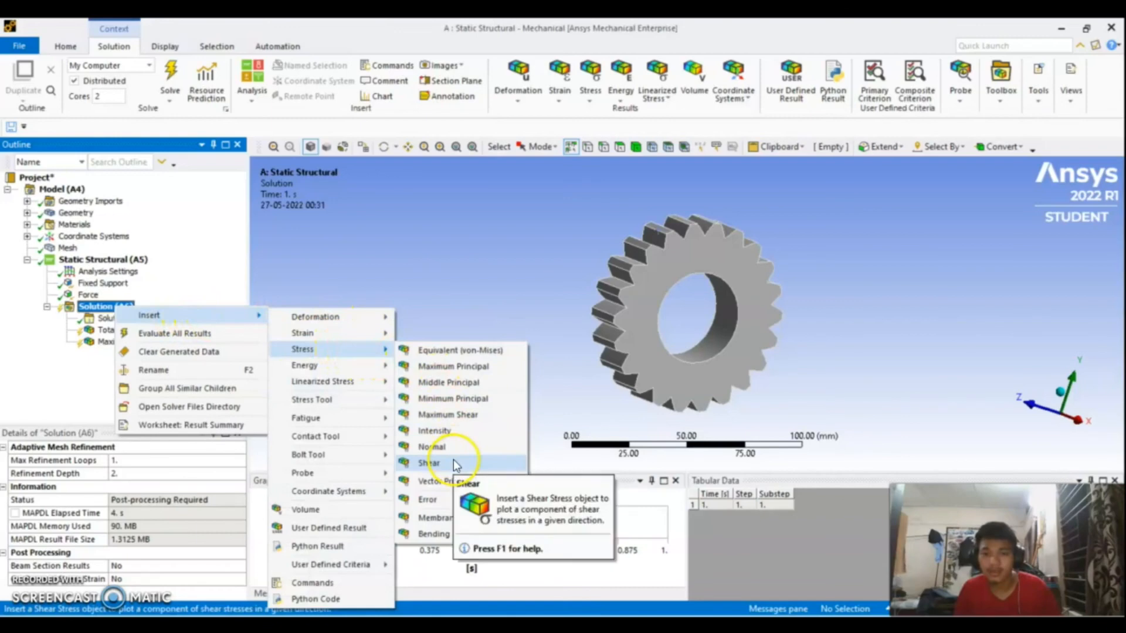
left_click(431, 463)
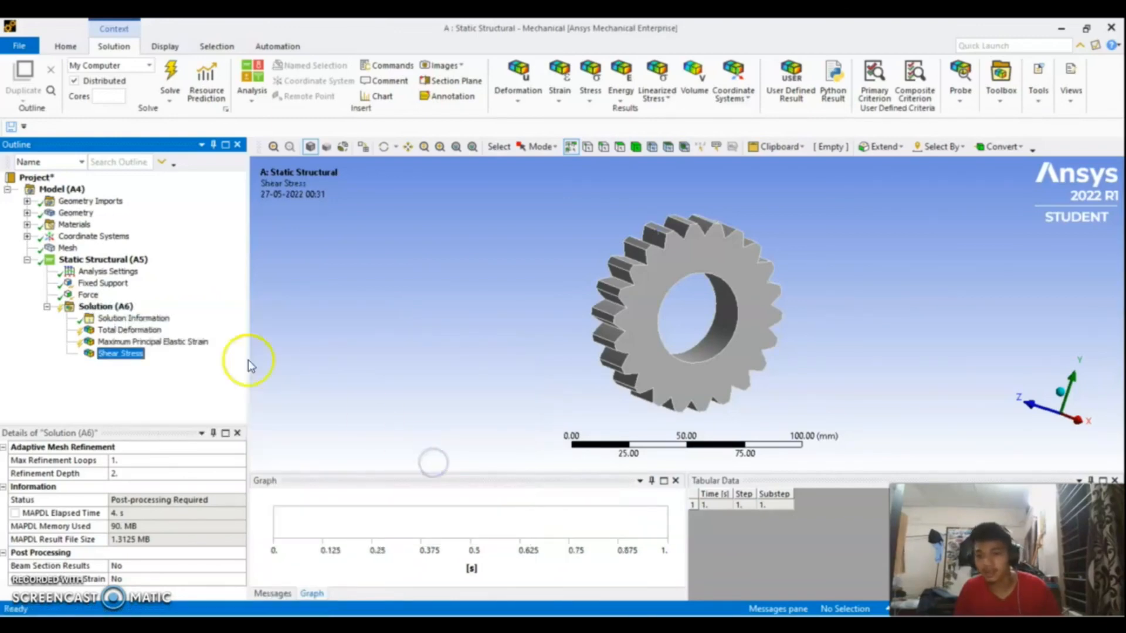
Insert a Strain Energy result under the solution and solve the analysis to evaluate all results.
left_click(106, 307)
right_click(107, 308)
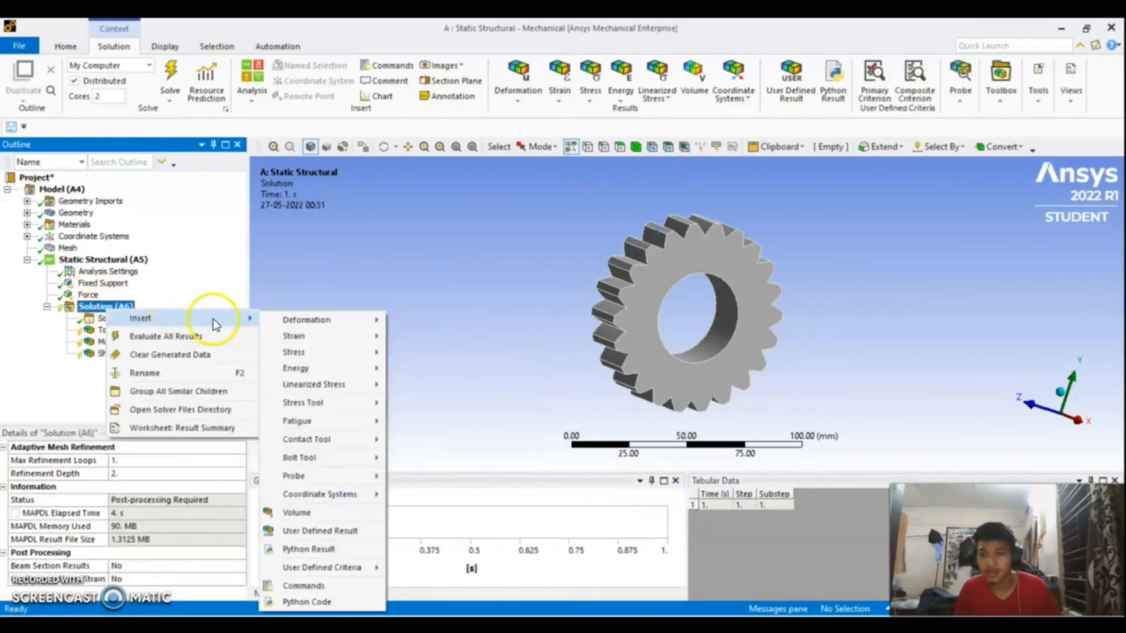
mouse_move(316, 374)
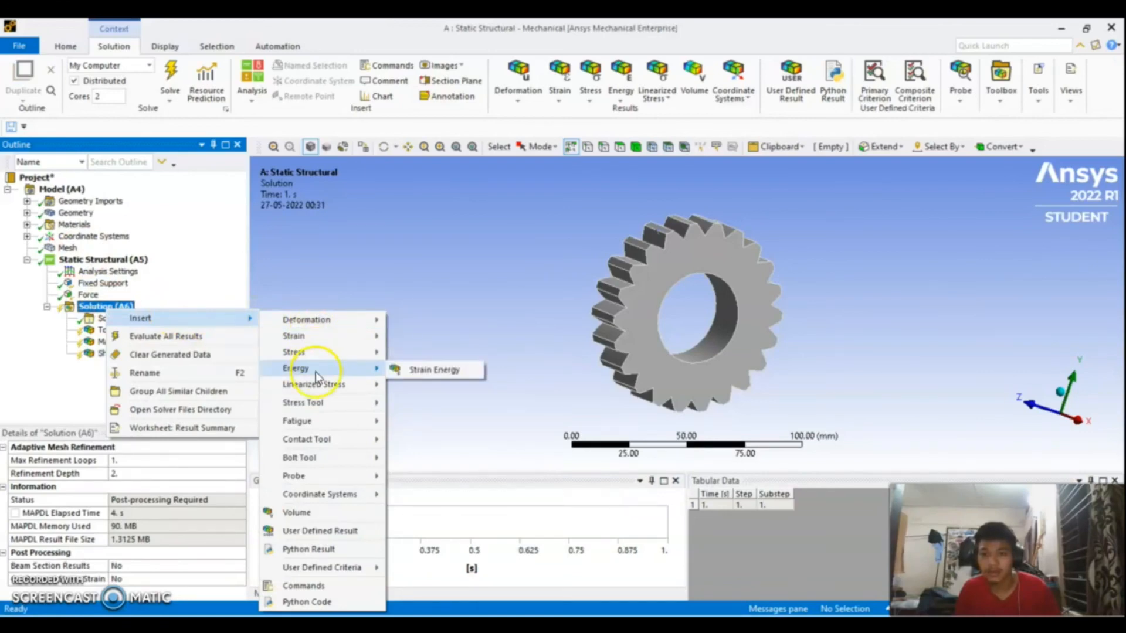
left_click(422, 370)
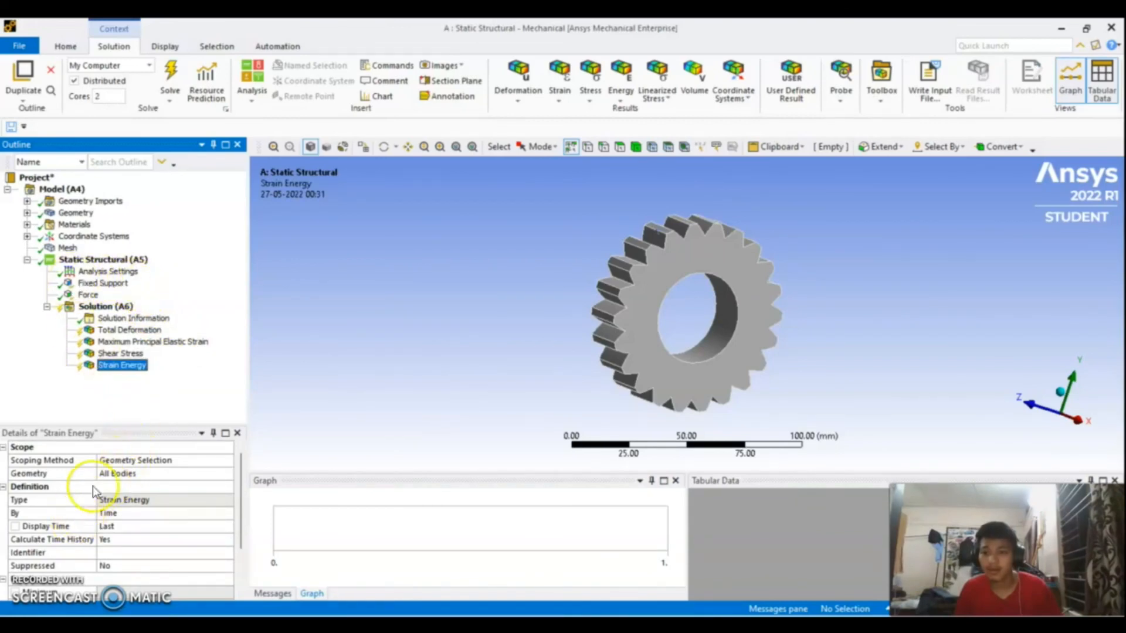
left_click(168, 79)
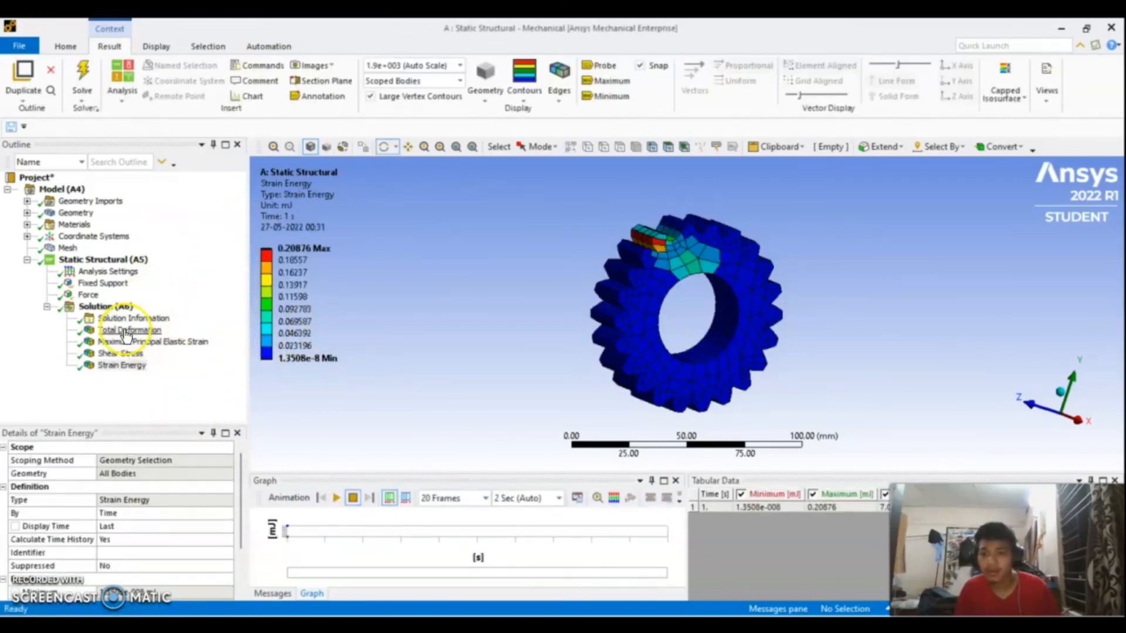
Display the Total Deformation result on the gear and play its animation with the loaded tooth in view.
left_click(128, 332)
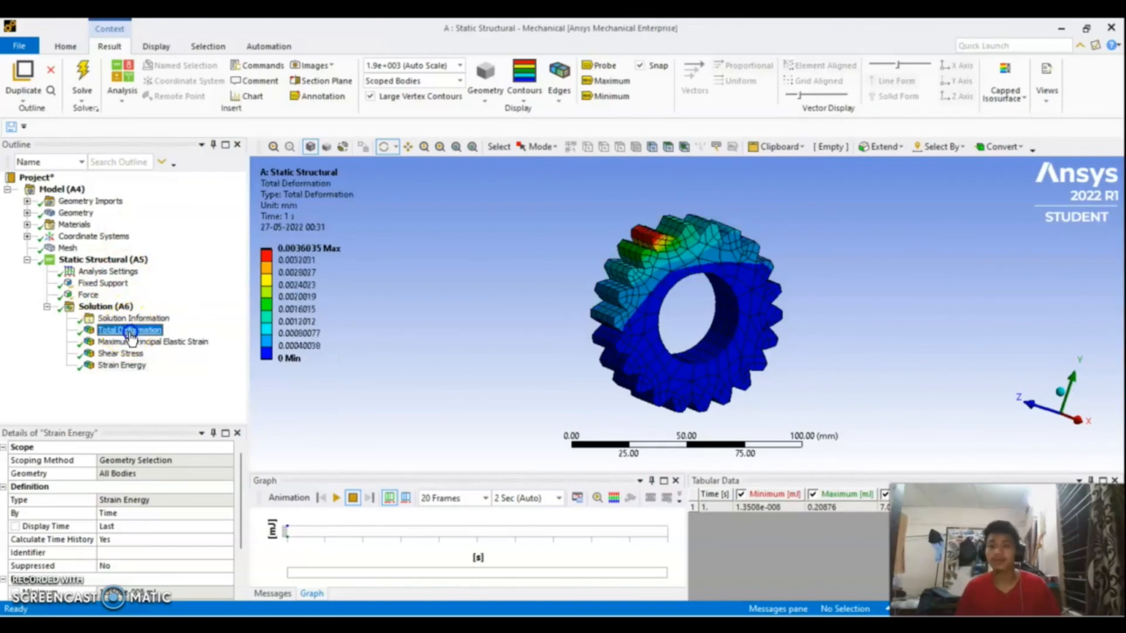
left_click_drag(432, 294, 403, 294)
left_click_drag(883, 239, 829, 245)
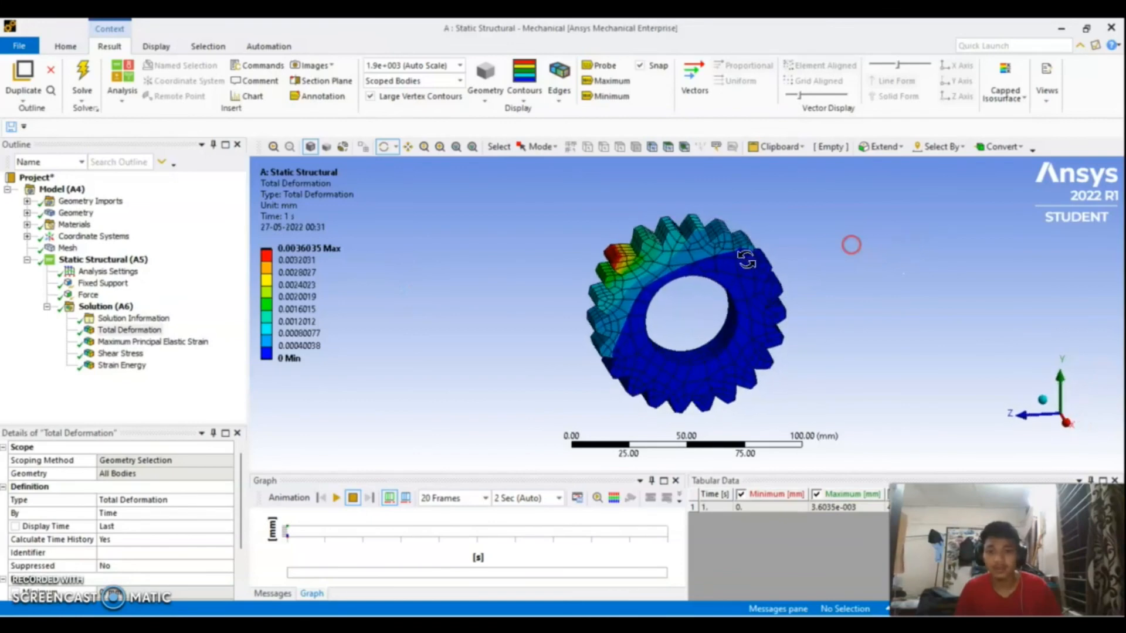
left_click(336, 498)
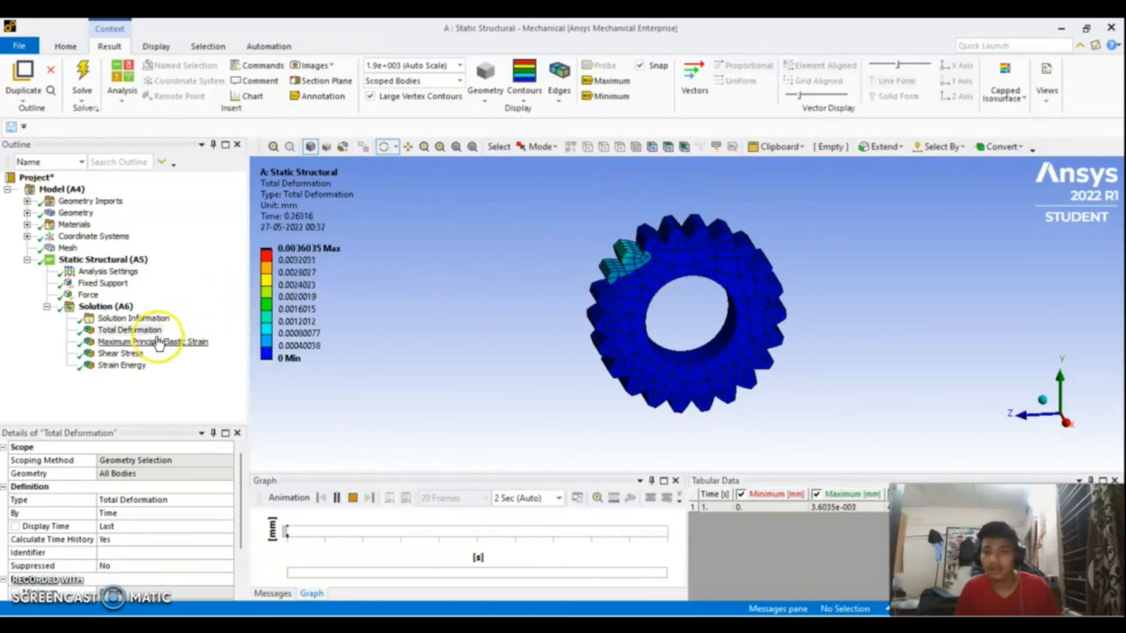
View the Maximum Principal Elastic Strain and Shear Stress results in turn, playing the animation of each.
left_click(133, 345)
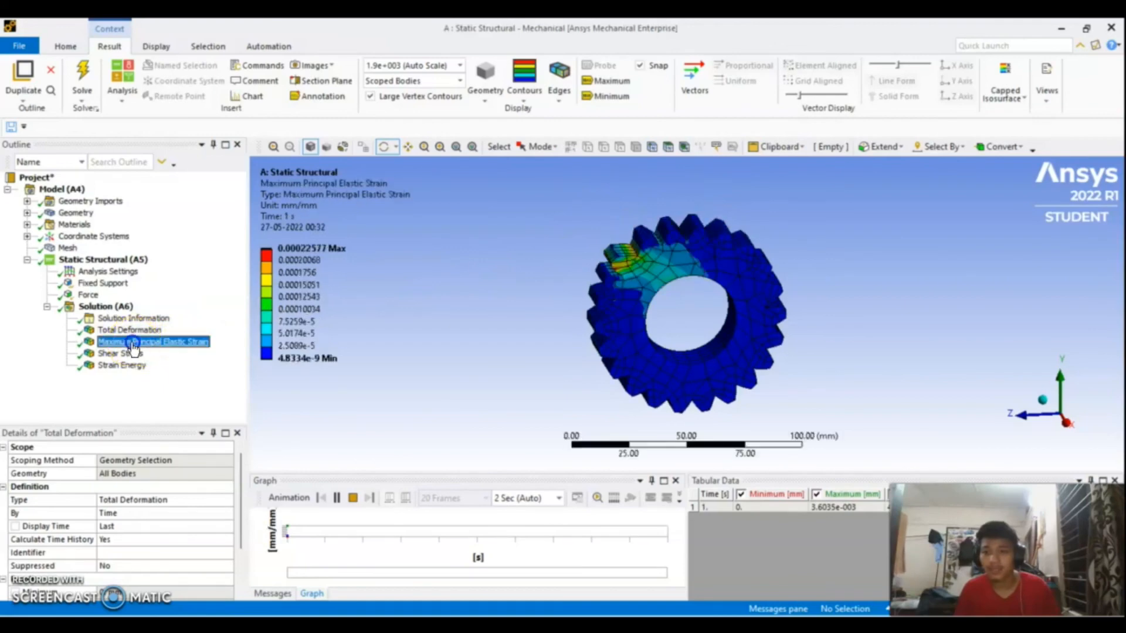
left_click(336, 498)
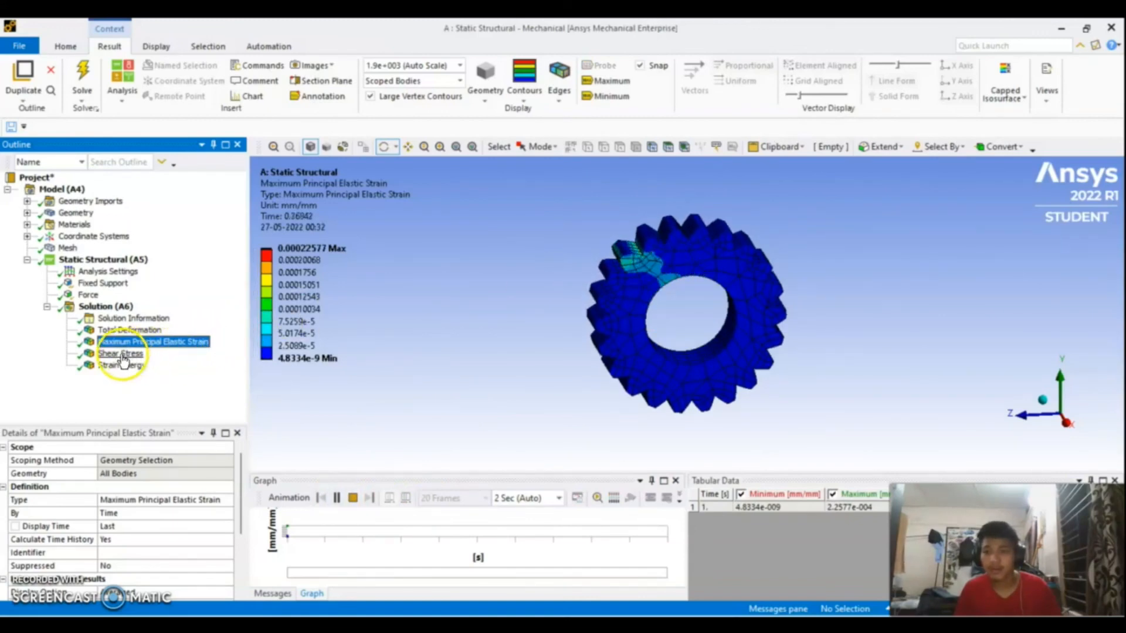
left_click(121, 354)
left_click(336, 498)
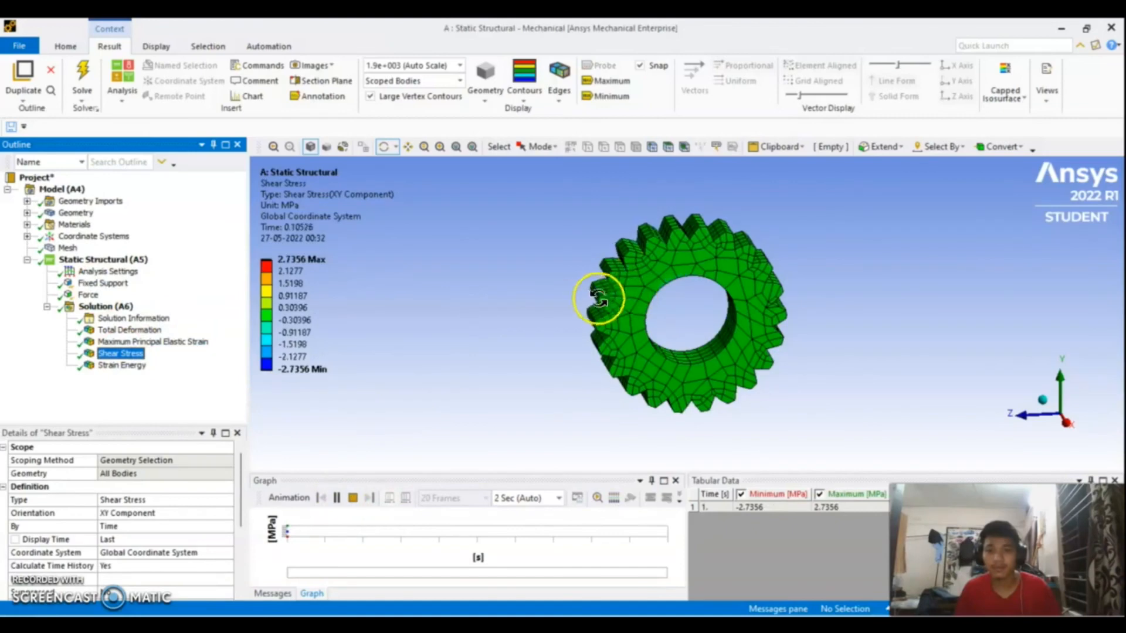
Show the Strain Energy result on the gear, play its animation and pause it.
left_click(117, 366)
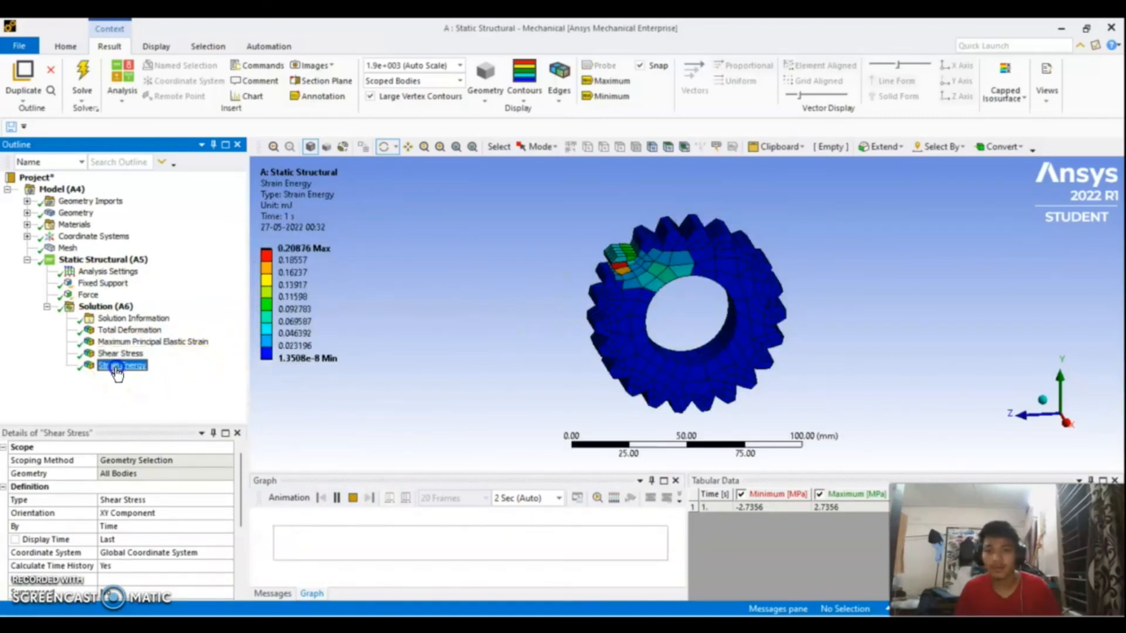
left_click(337, 500)
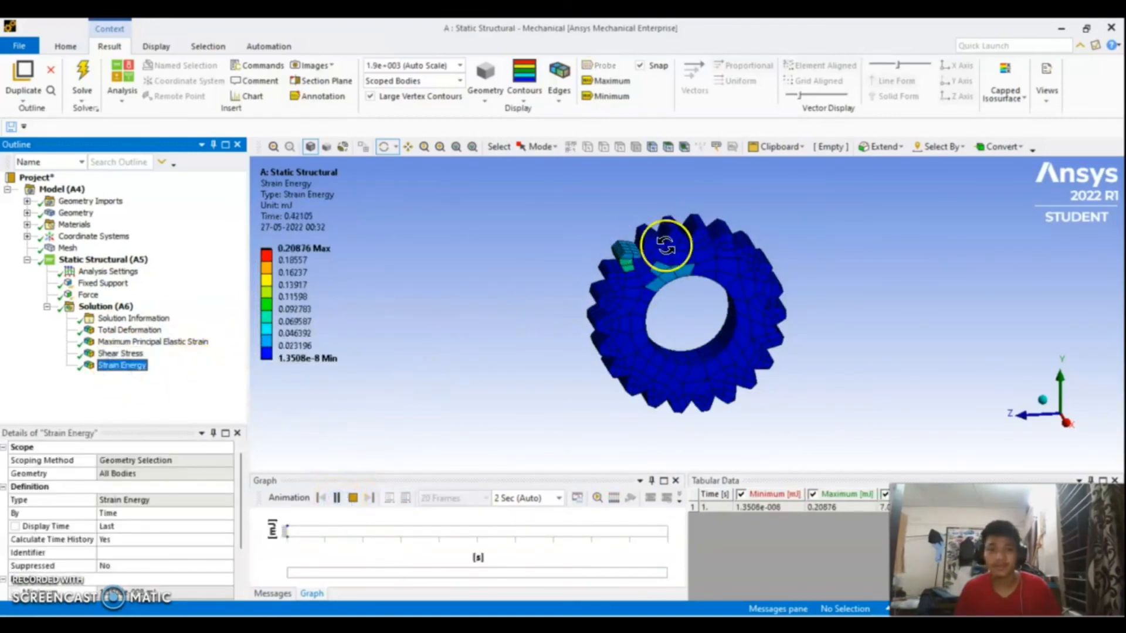
left_click(337, 499)
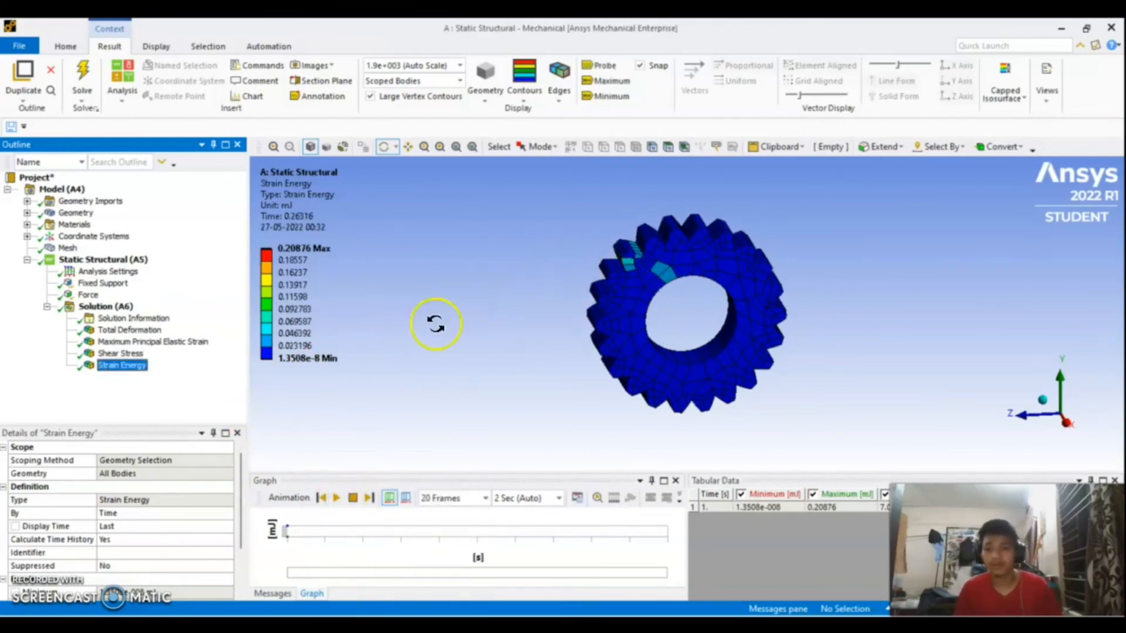